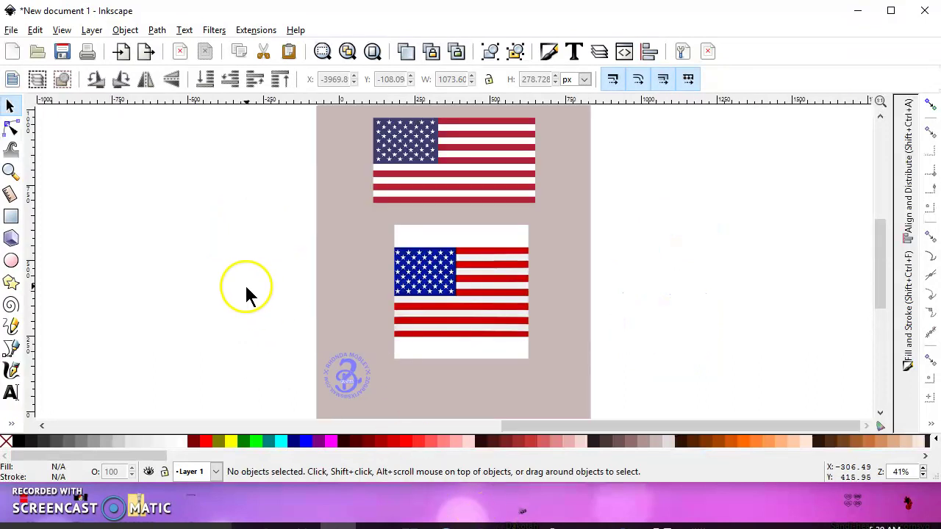
Check the wide and square flag images in Inkscape, then go to Chrome's american flag image results.
{"action": "left_click", "coordinate": [460, 175]}
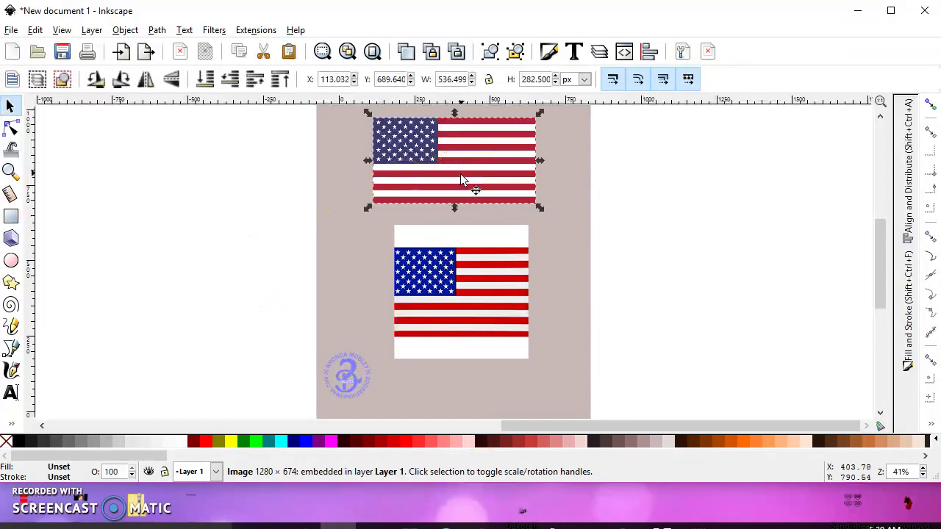
{"action": "left_click", "coordinate": [466, 287]}
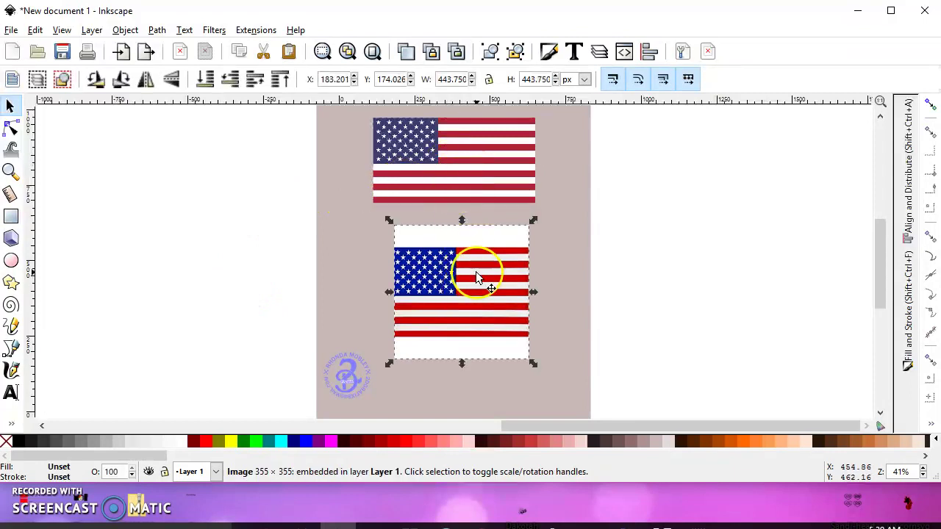
{"action": "left_click", "coordinate": [458, 169]}
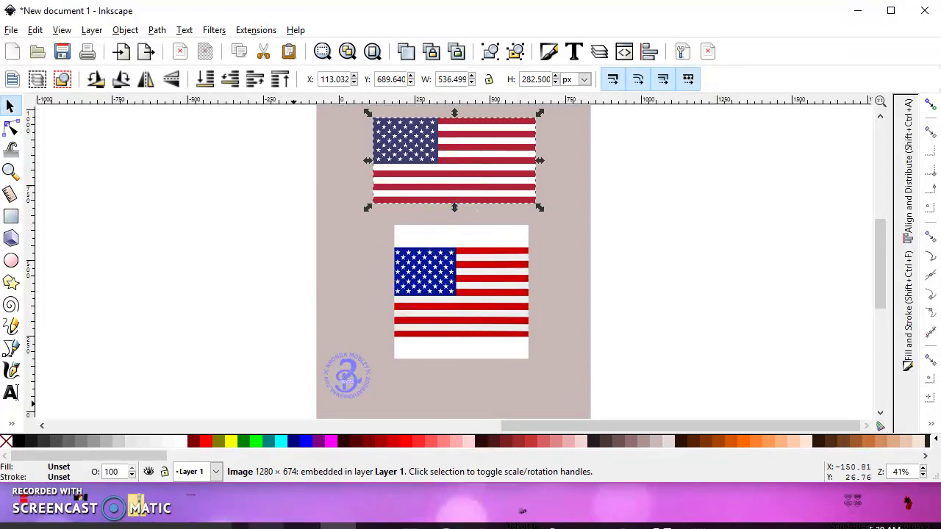
{"action": "left_click", "coordinate": [266, 525]}
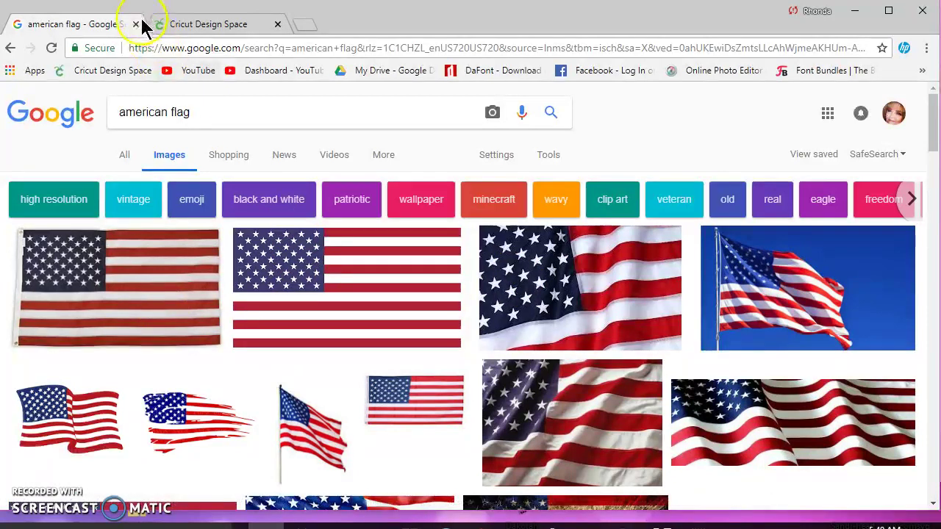
Close the Google Images tab and bring the Inkscape window back.
{"action": "left_click", "coordinate": [136, 25]}
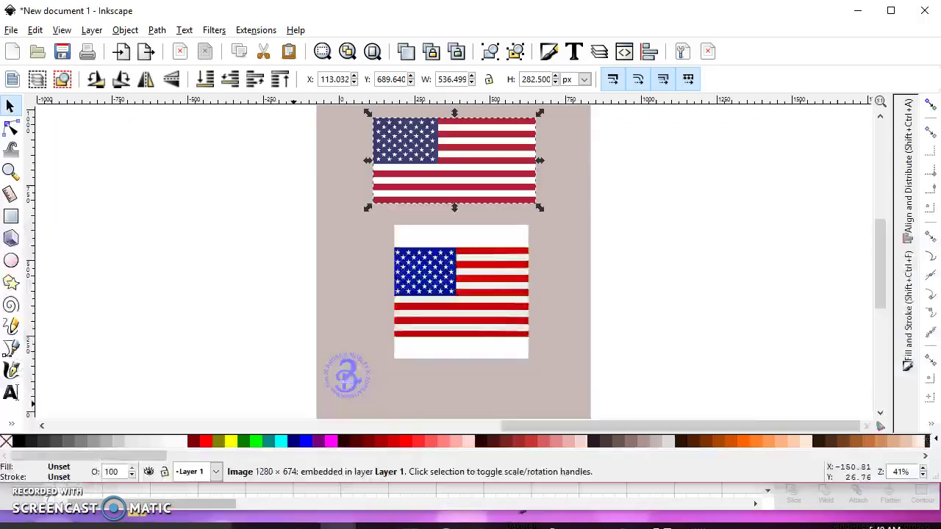
{"action": "left_click", "coordinate": [320, 524]}
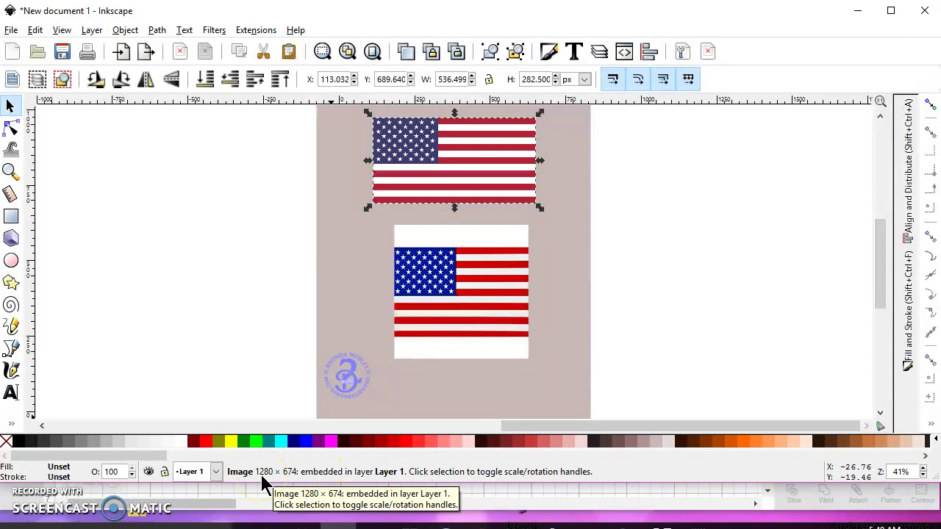
Trace the wide flag with Trace Bitmap using Multiple scans: Colors, with Remove background off.
{"action": "left_click", "coordinate": [299, 478]}
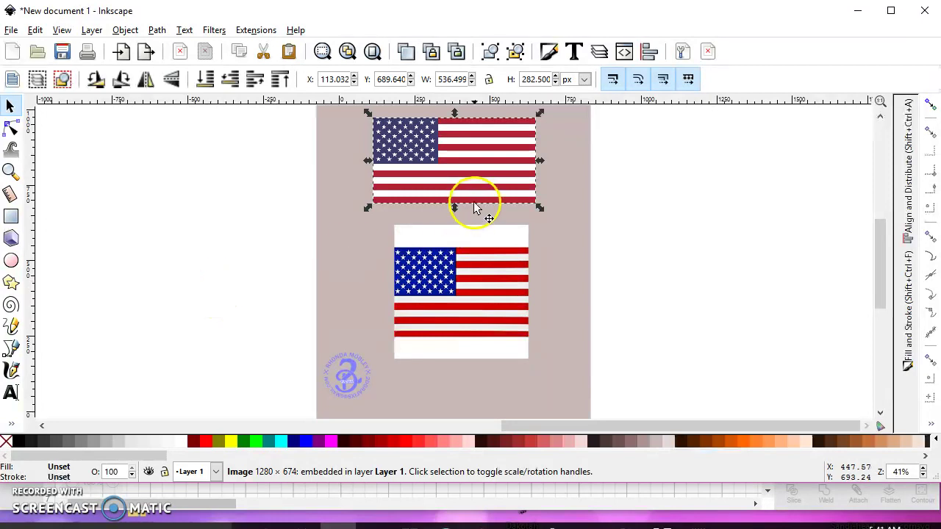
{"action": "left_click", "coordinate": [156, 30]}
{"action": "left_click", "coordinate": [181, 83]}
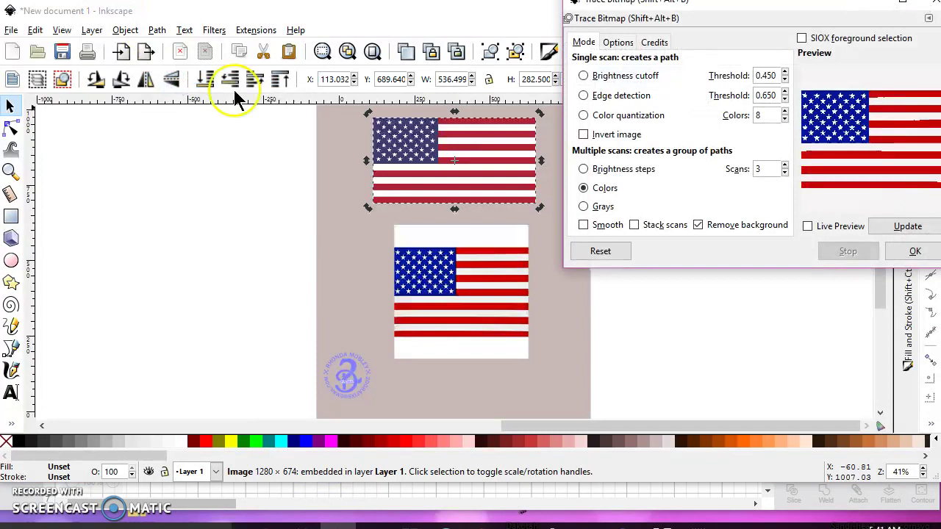
{"action": "left_click", "coordinate": [584, 187]}
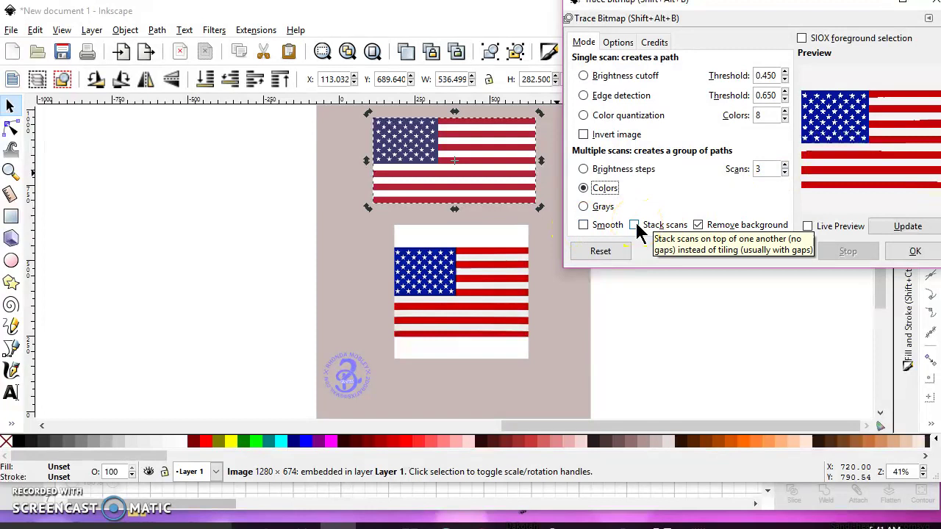
{"action": "left_click", "coordinate": [698, 226]}
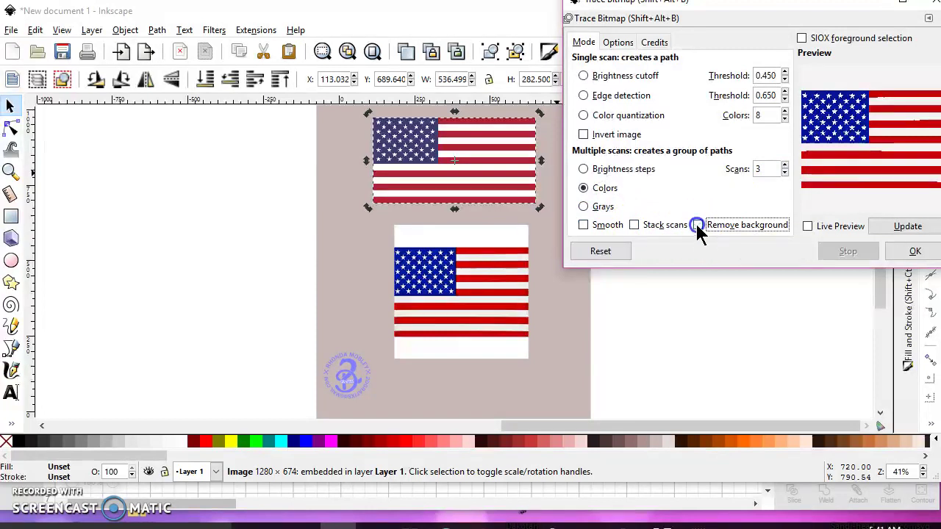
{"action": "left_click", "coordinate": [696, 248]}
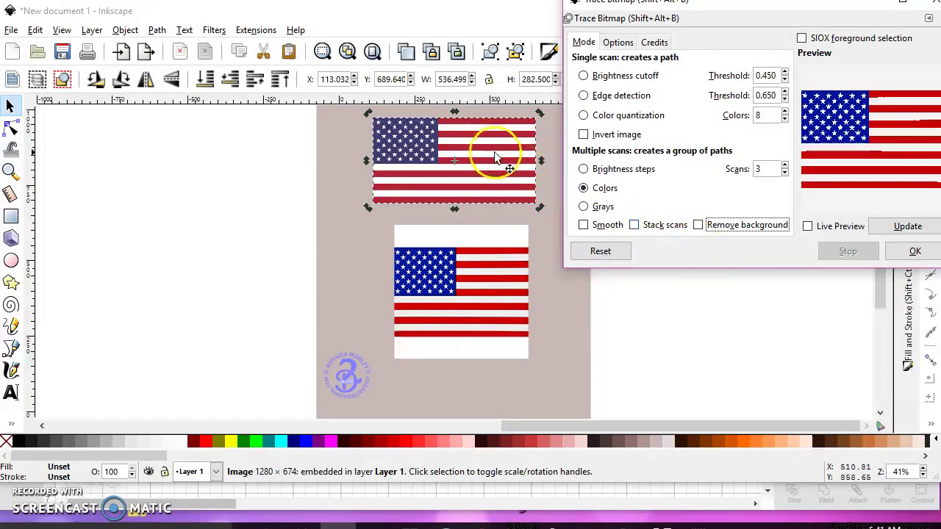
{"action": "left_click", "coordinate": [914, 251]}
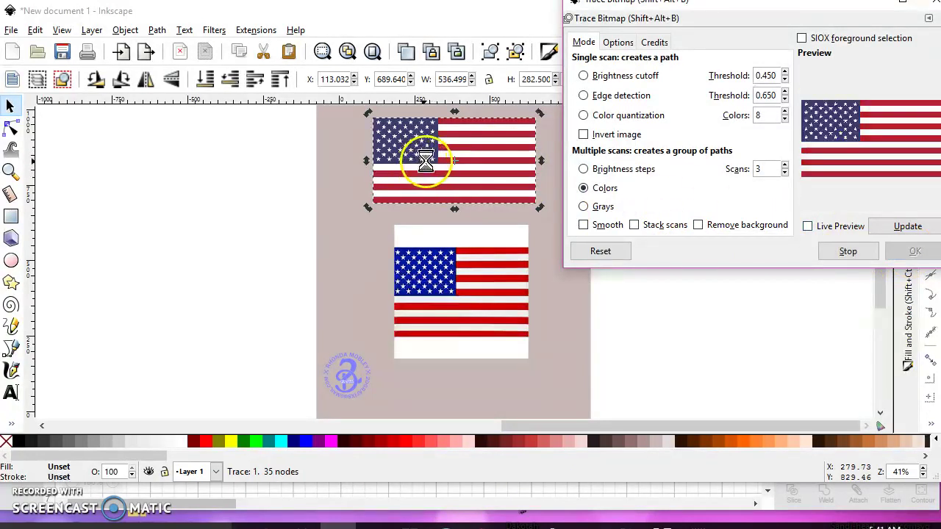
Move the traced wide flag left and its original bitmap off the page to the right.
{"action": "mouse_move", "coordinate": [429, 151]}
{"action": "left_mouse_down"}
{"action": "mouse_move", "coordinate": [278, 171]}
{"action": "mouse_move", "coordinate": [150, 168]}
{"action": "left_mouse_up"}
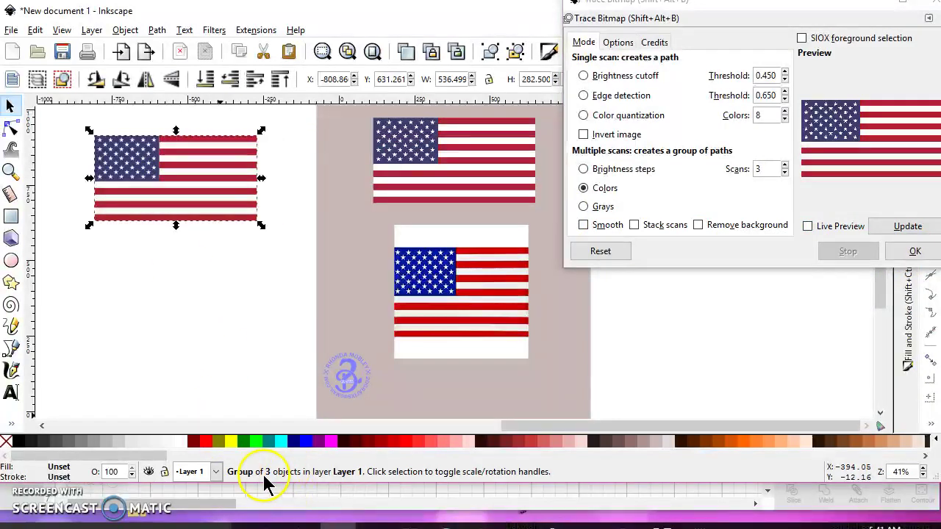
{"action": "left_click", "coordinate": [441, 139]}
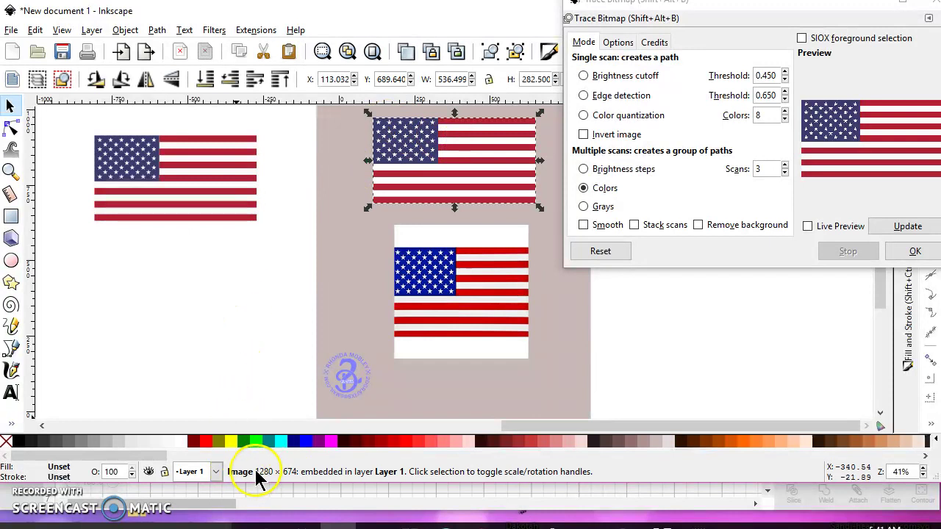
{"action": "left_click_drag", "start_coordinate": [470, 142], "coordinate": [728, 144]}
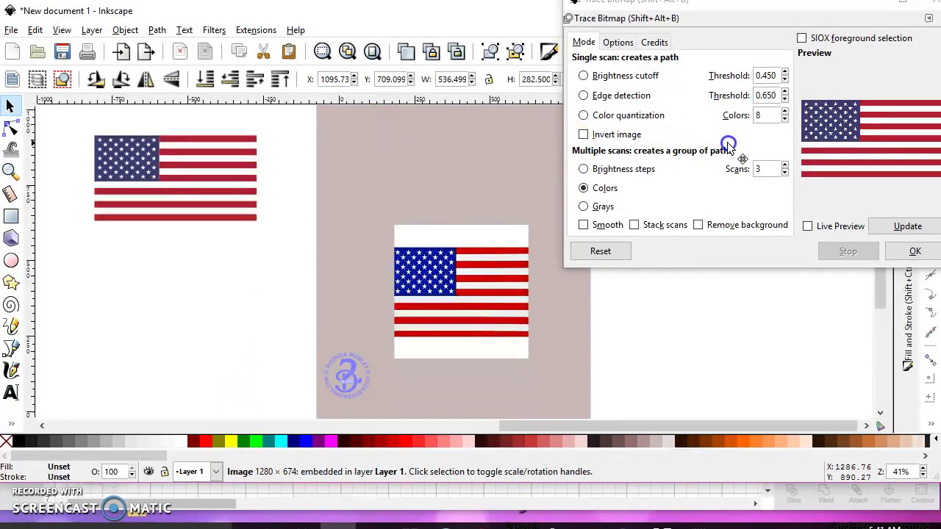
Trace the square flag the same way, moving the trace left and the original bitmap right.
{"action": "left_click", "coordinate": [485, 293]}
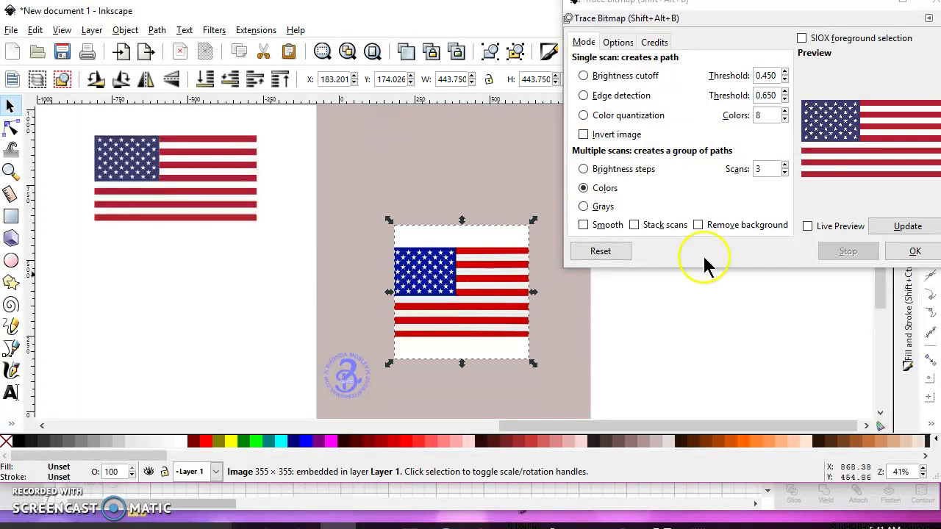
{"action": "left_click", "coordinate": [916, 251]}
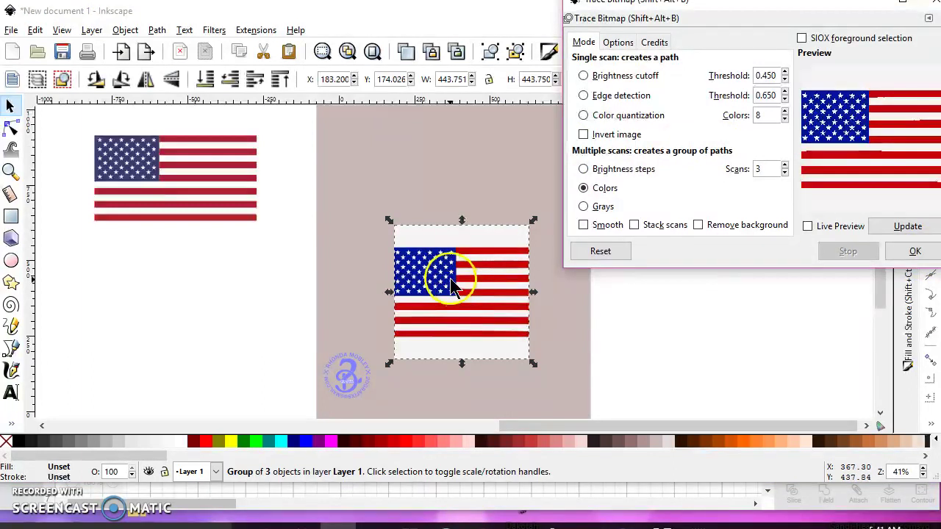
{"action": "left_click_drag", "start_coordinate": [443, 271], "coordinate": [160, 273]}
{"action": "left_click", "coordinate": [397, 283]}
{"action": "left_click_drag", "start_coordinate": [433, 294], "coordinate": [761, 303]}
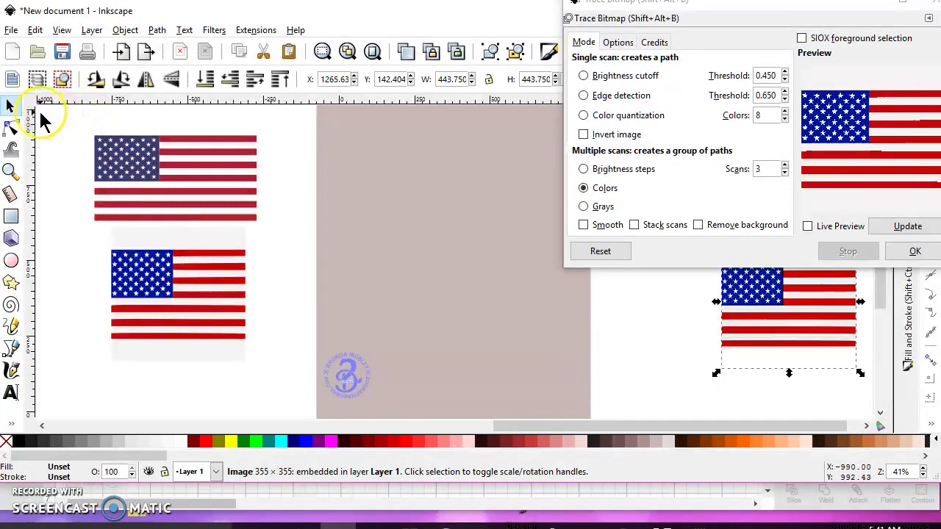
Select both traced flag groups and move them onto the page.
{"action": "left_click_drag", "start_coordinate": [40, 108], "coordinate": [327, 436]}
{"action": "left_click", "coordinate": [337, 288]}
{"action": "left_click_drag", "start_coordinate": [61, 116], "coordinate": [259, 397]}
{"action": "left_click_drag", "start_coordinate": [164, 269], "coordinate": [432, 274]}
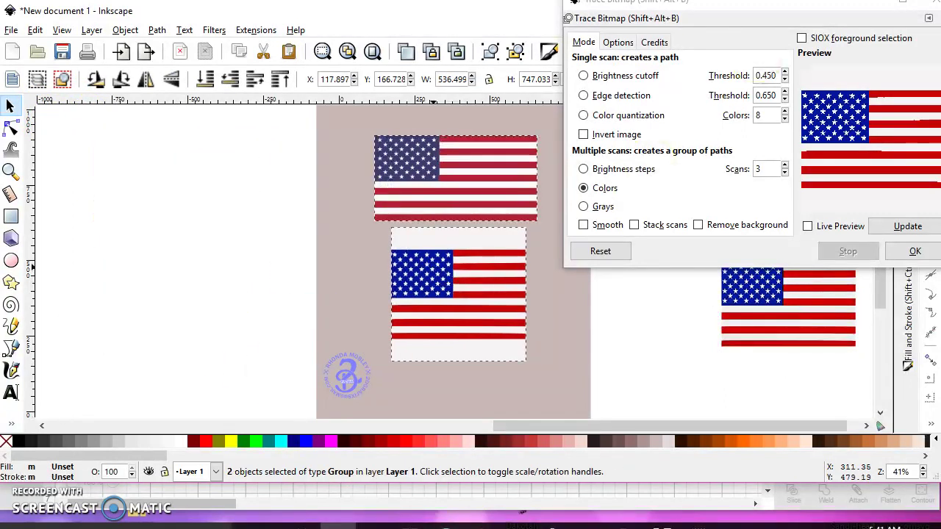
Close the Trace Bitmap dialog and nudge the square original flag slightly up-left.
{"action": "left_click", "coordinate": [932, 4]}
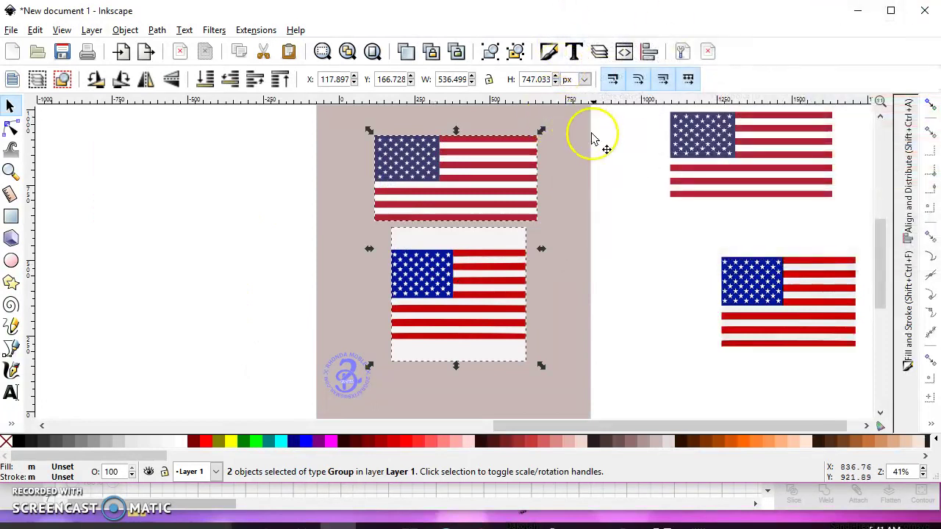
{"action": "left_click_drag", "start_coordinate": [761, 279], "coordinate": [725, 267]}
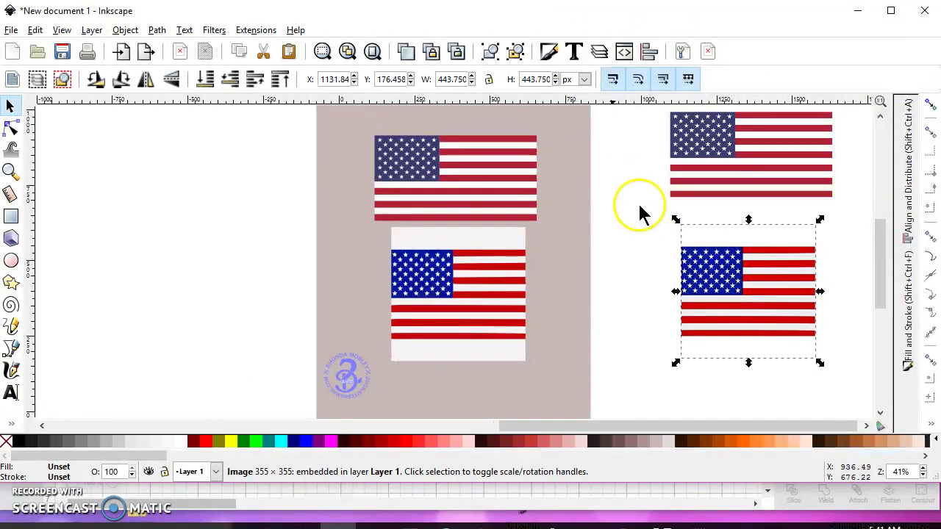
{"action": "left_click", "coordinate": [514, 186]}
Zoom in to compare the traced stars against the original wide and square flag bitmaps.
{"action": "scroll", "coordinate": [415, 163], "scroll_direction": "up", "scroll_amount": 8, "text": "ctrl"}
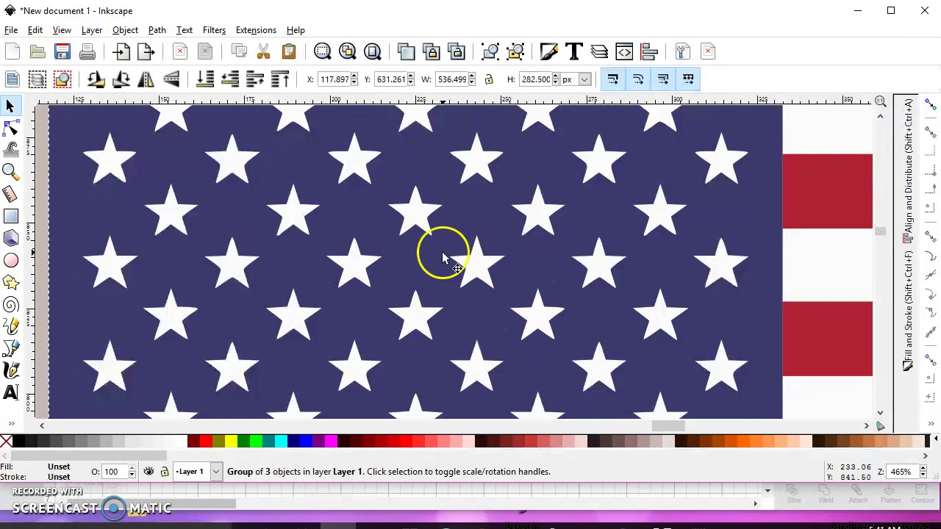
{"action": "scroll", "coordinate": [419, 287], "scroll_direction": "down", "scroll_amount": 7}
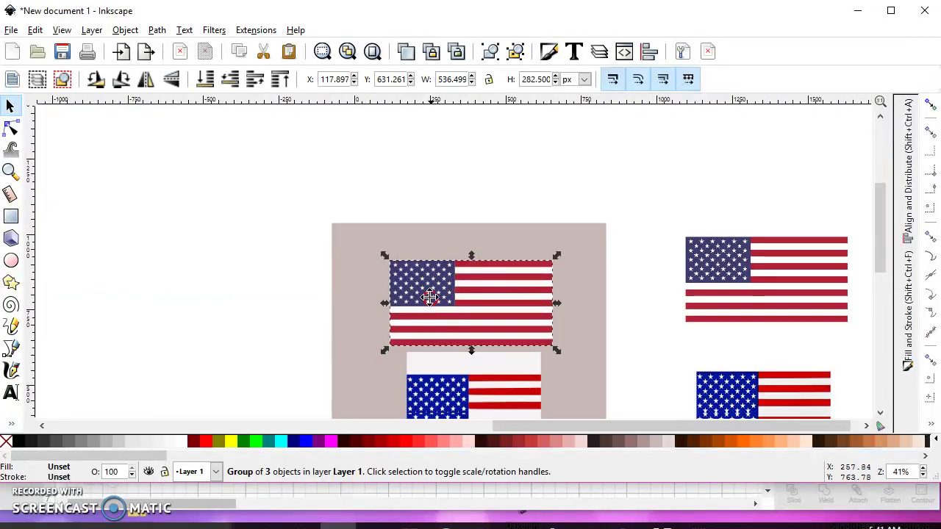
{"action": "left_click_drag", "start_coordinate": [430, 297], "coordinate": [413, 207]}
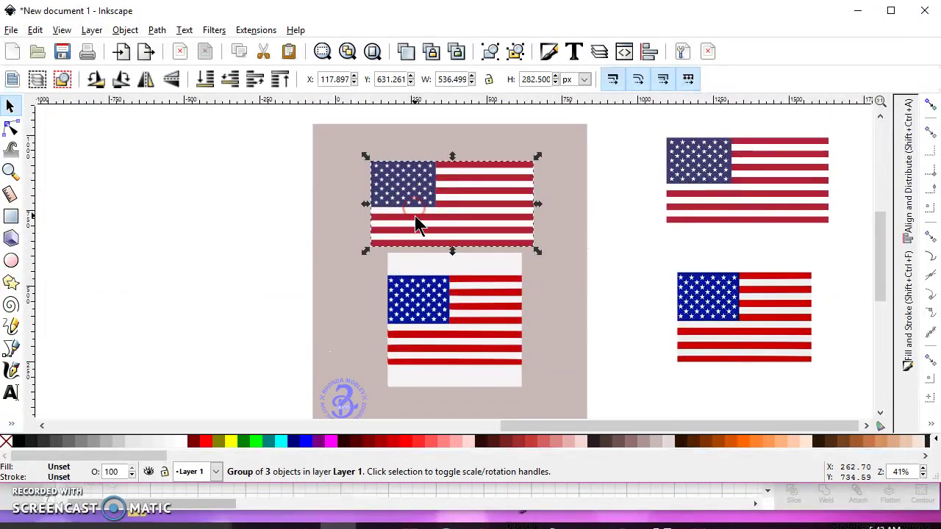
{"action": "left_click", "coordinate": [677, 196]}
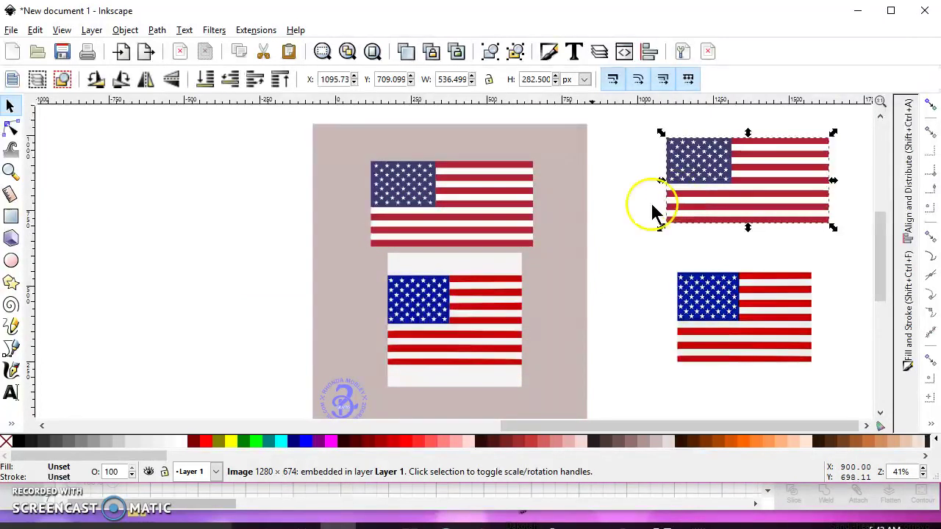
{"action": "left_click", "coordinate": [720, 313]}
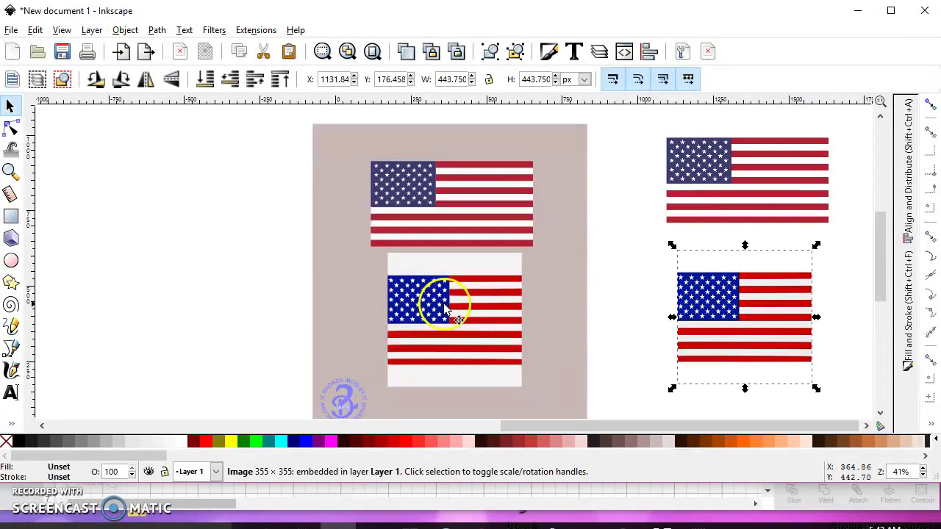
{"action": "scroll", "coordinate": [422, 297], "scroll_direction": "up", "scroll_amount": 6}
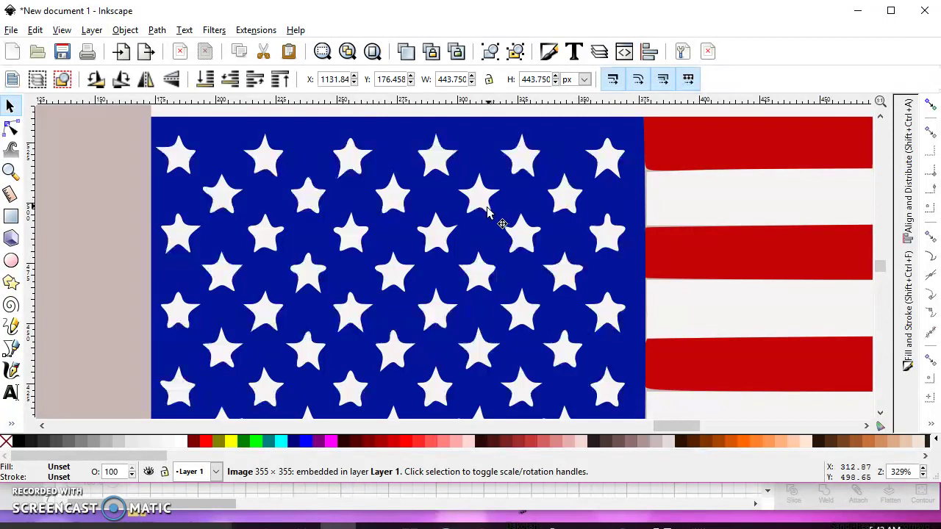
{"action": "scroll", "coordinate": [476, 211], "scroll_direction": "down", "scroll_amount": 3, "text": "ctrl"}
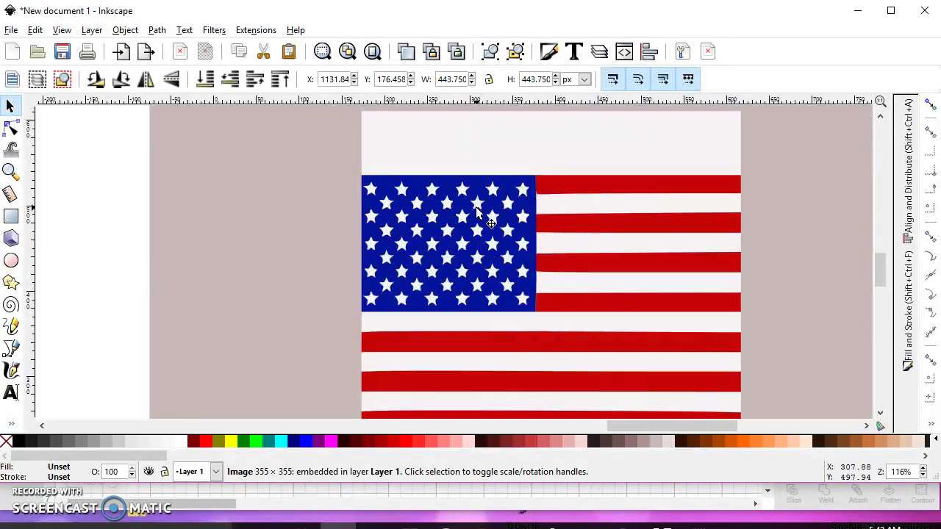
{"action": "scroll", "coordinate": [477, 211], "scroll_direction": "down", "scroll_amount": 3, "text": "ctrl"}
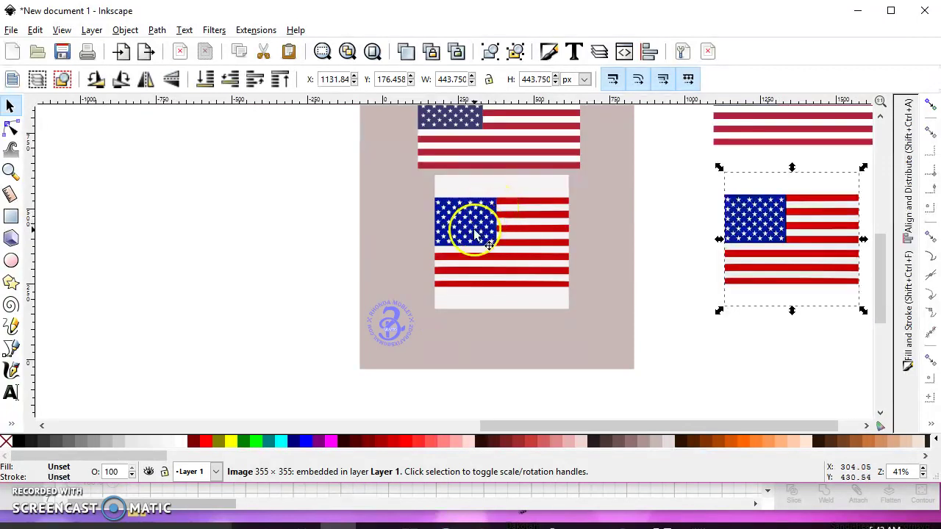
{"action": "scroll", "coordinate": [478, 221], "scroll_direction": "up", "scroll_amount": 3, "text": "ctrl"}
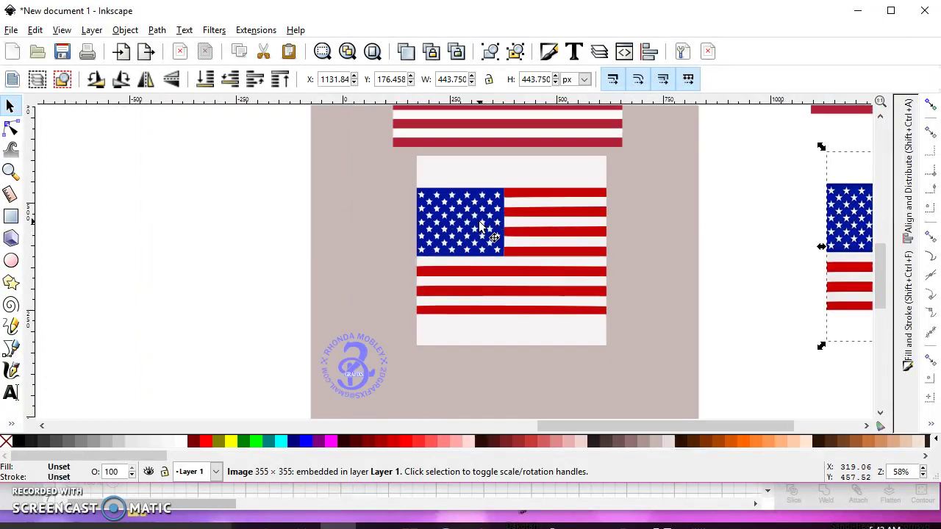
Ungroup the traced flag fully into its separate pieces.
{"action": "left_click", "coordinate": [478, 199]}
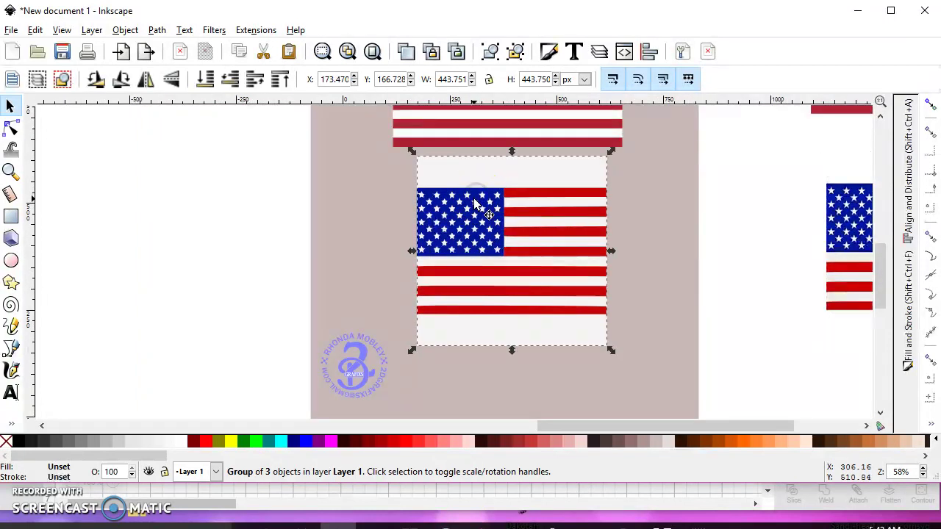
{"action": "left_click", "coordinate": [517, 53]}
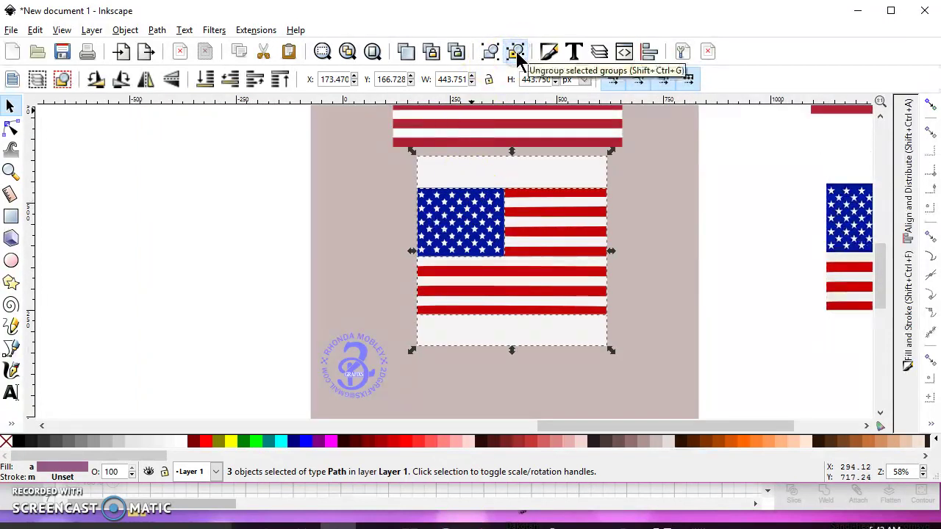
{"action": "left_click", "coordinate": [516, 52]}
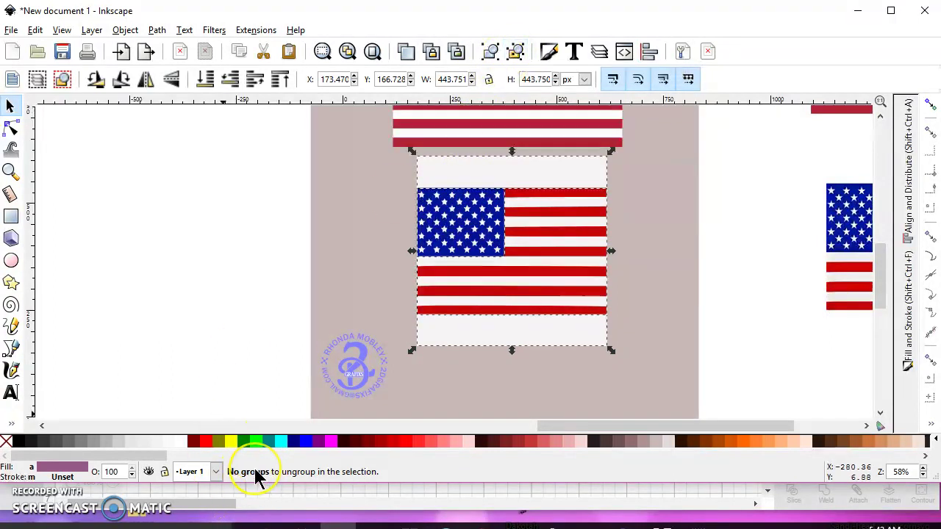
{"action": "left_click", "coordinate": [184, 239]}
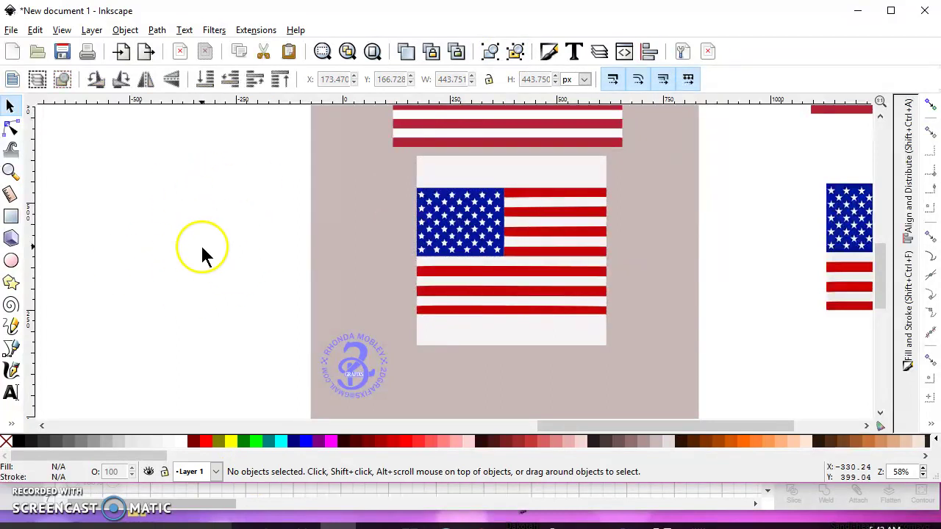
Break apart the blue star field, then union it into one solid 9-node canton.
{"action": "left_click", "coordinate": [463, 212]}
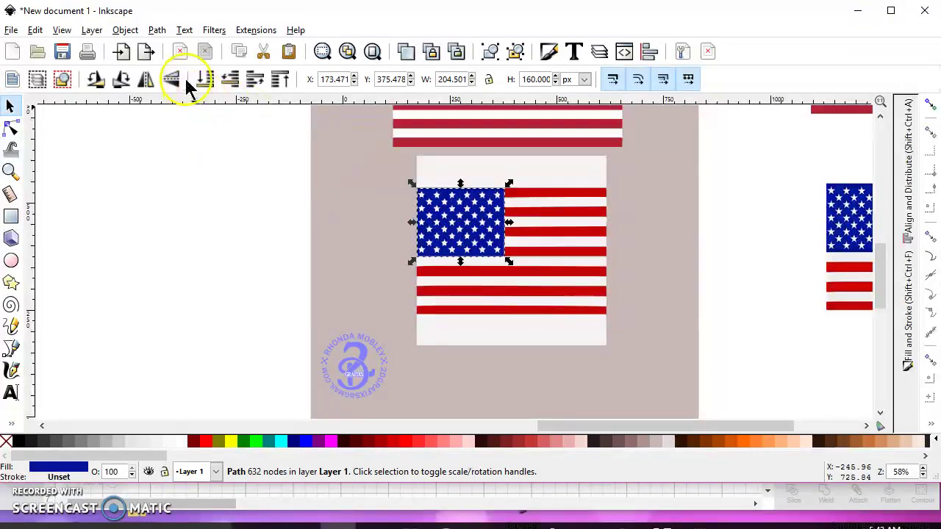
{"action": "left_click", "coordinate": [158, 30]}
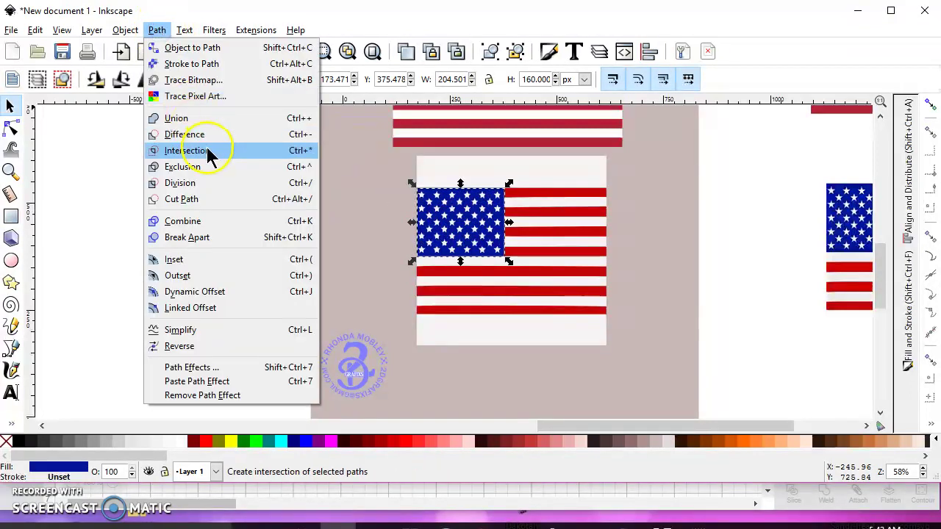
{"action": "left_click", "coordinate": [222, 238]}
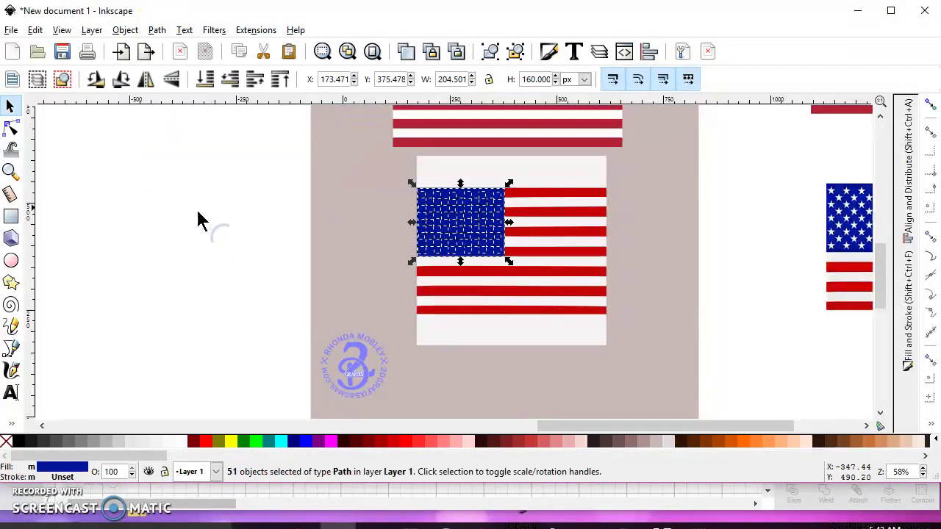
{"action": "left_click", "coordinate": [158, 30]}
{"action": "left_click", "coordinate": [182, 120]}
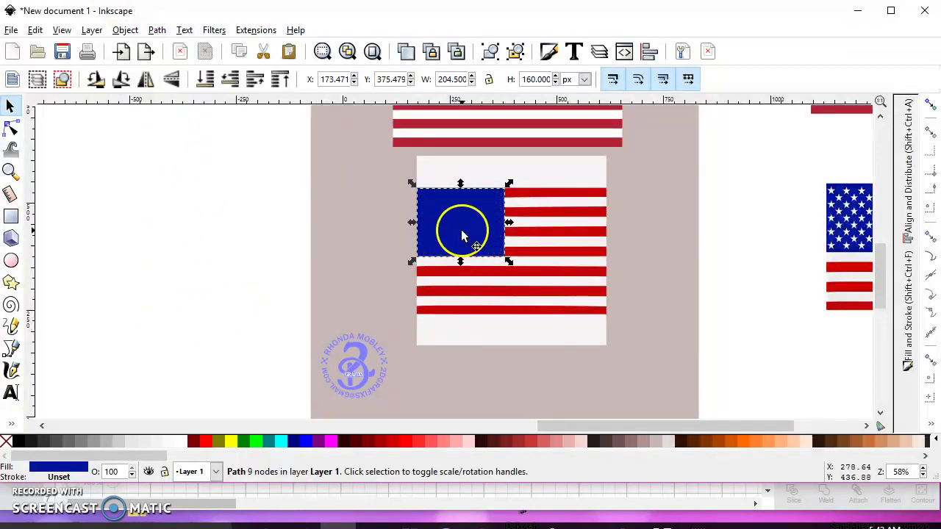
Draw a small red five-pointed star left of the page with the Star tool.
{"action": "left_click", "coordinate": [11, 283]}
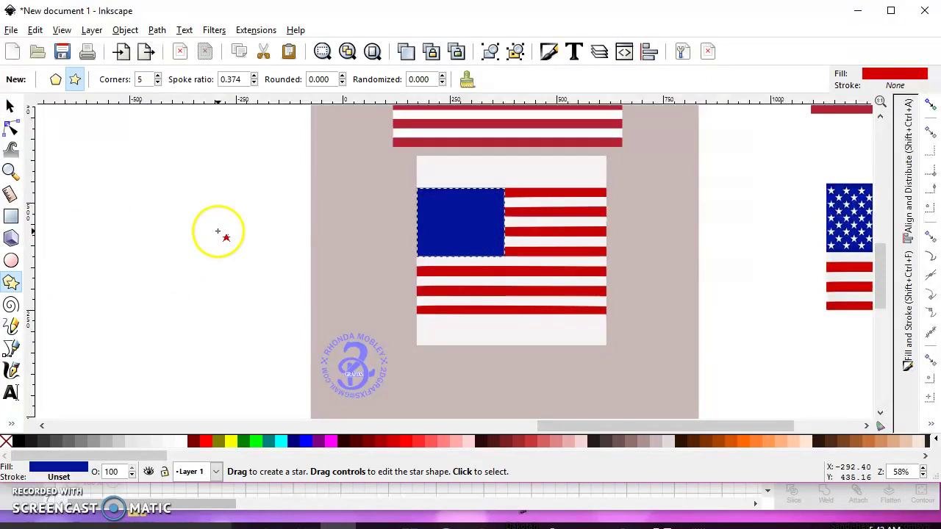
{"action": "left_click_drag", "start_coordinate": [215, 229], "coordinate": [275, 275]}
{"action": "scroll", "coordinate": [220, 235], "scroll_direction": "up", "scroll_amount": 4}
{"action": "scroll", "coordinate": [269, 254], "scroll_direction": "down", "scroll_amount": 3}
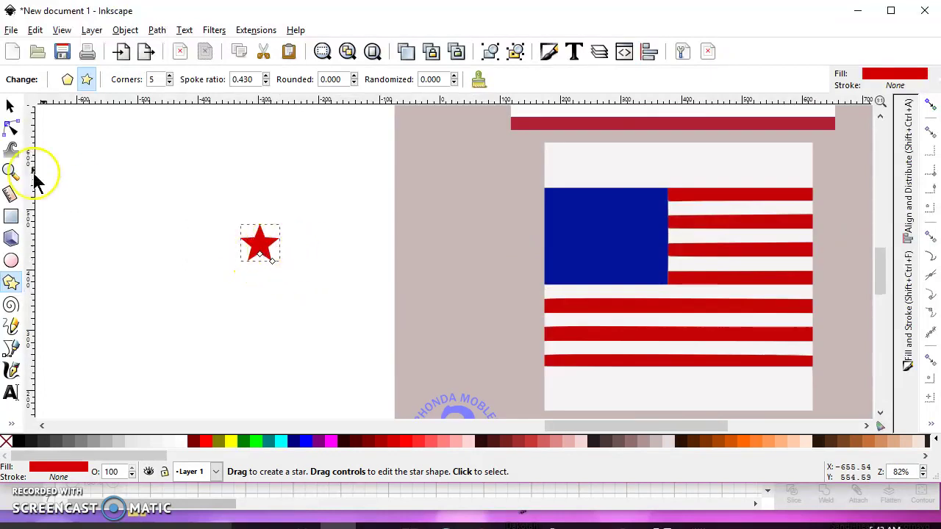
Move the red star onto the reference flag's canton over its white stars.
{"action": "left_click", "coordinate": [10, 106]}
{"action": "left_click_drag", "start_coordinate": [254, 247], "coordinate": [838, 265]}
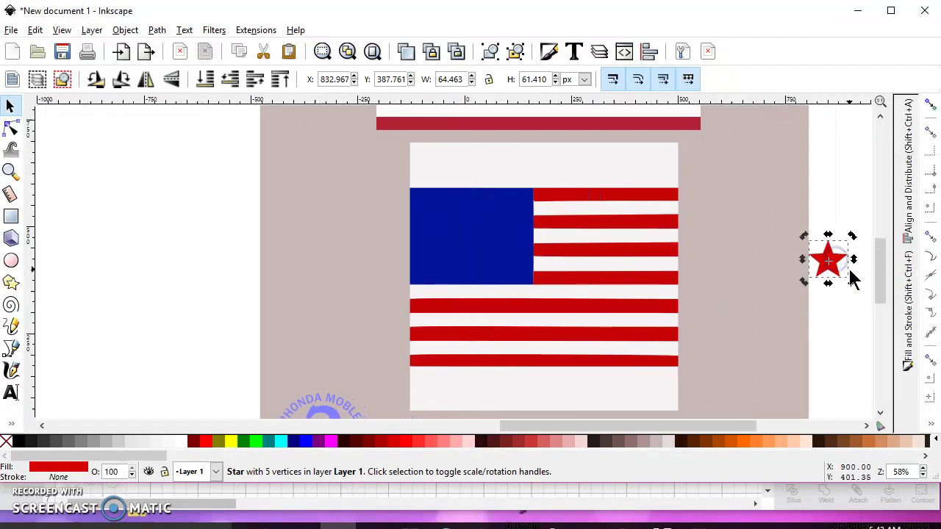
{"action": "scroll", "coordinate": [836, 263], "scroll_direction": "down", "scroll_amount": 2}
{"action": "left_click_drag", "start_coordinate": [397, 292], "coordinate": [439, 279]}
{"action": "left_click", "coordinate": [399, 281]}
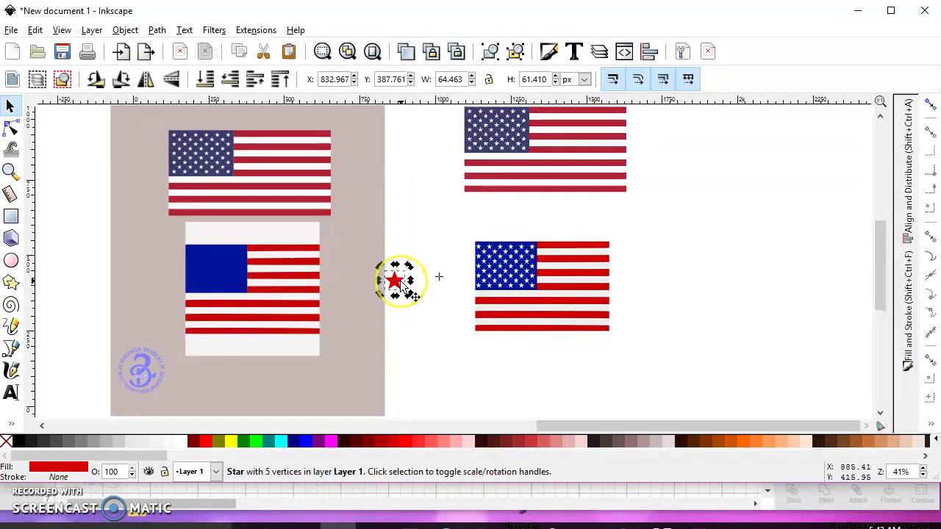
{"action": "key", "text": "ctrl+z"}
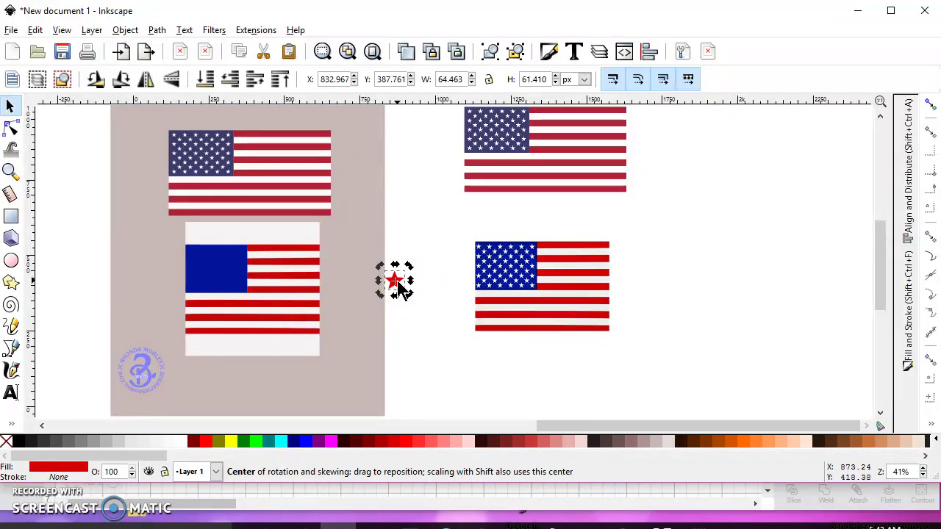
{"action": "scroll", "coordinate": [397, 283], "scroll_direction": "up", "scroll_amount": 2}
{"action": "left_click_drag", "start_coordinate": [401, 283], "coordinate": [581, 215]}
{"action": "left_click", "coordinate": [581, 215]}
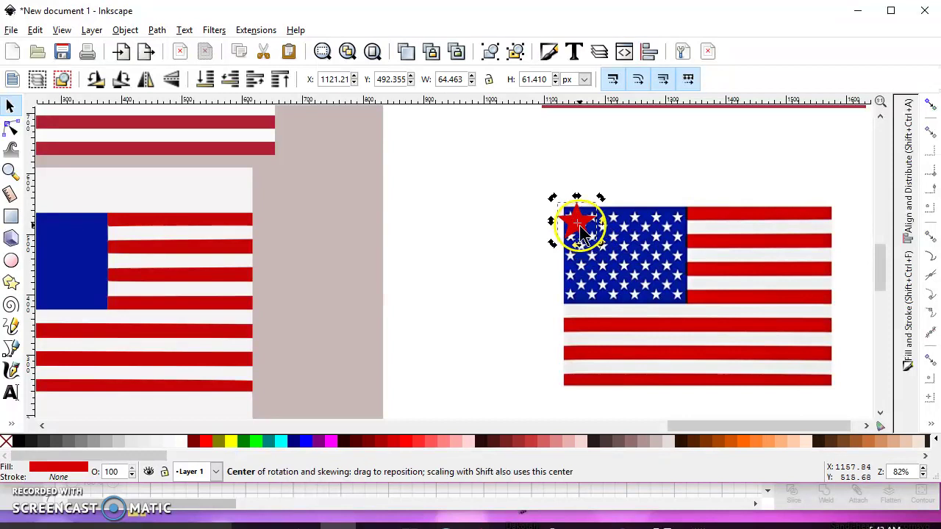
Shrink the star to 17.238 × 16.422 px to match the flag stars, then move it off.
{"action": "left_click", "coordinate": [581, 232]}
{"action": "left_click_drag", "start_coordinate": [599, 244], "coordinate": [568, 212]}
{"action": "scroll", "coordinate": [568, 211], "scroll_direction": "up", "scroll_amount": 5}
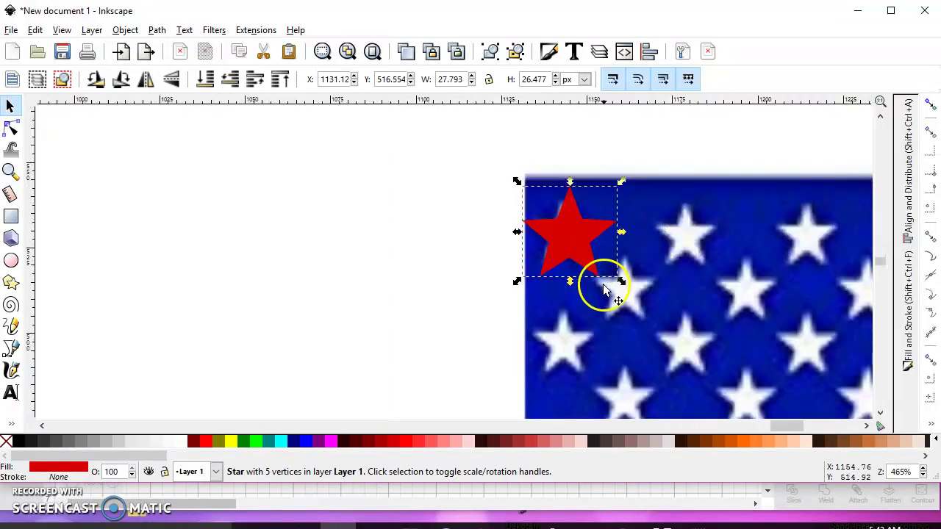
{"action": "mouse_move", "coordinate": [621, 280]}
{"action": "left_mouse_down"}
{"action": "mouse_move", "coordinate": [613, 269]}
{"action": "mouse_move", "coordinate": [617, 278]}
{"action": "left_mouse_up"}
{"action": "left_click_drag", "start_coordinate": [583, 248], "coordinate": [601, 273]}
{"action": "left_click", "coordinate": [552, 248]}
{"action": "scroll", "coordinate": [497, 250], "scroll_direction": "down", "scroll_amount": 4}
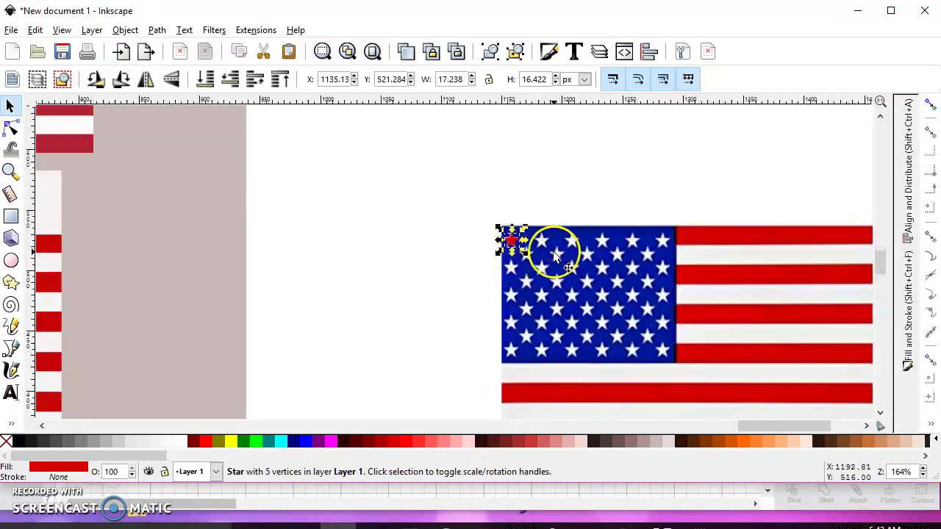
{"action": "scroll", "coordinate": [544, 250], "scroll_direction": "up", "scroll_amount": 7}
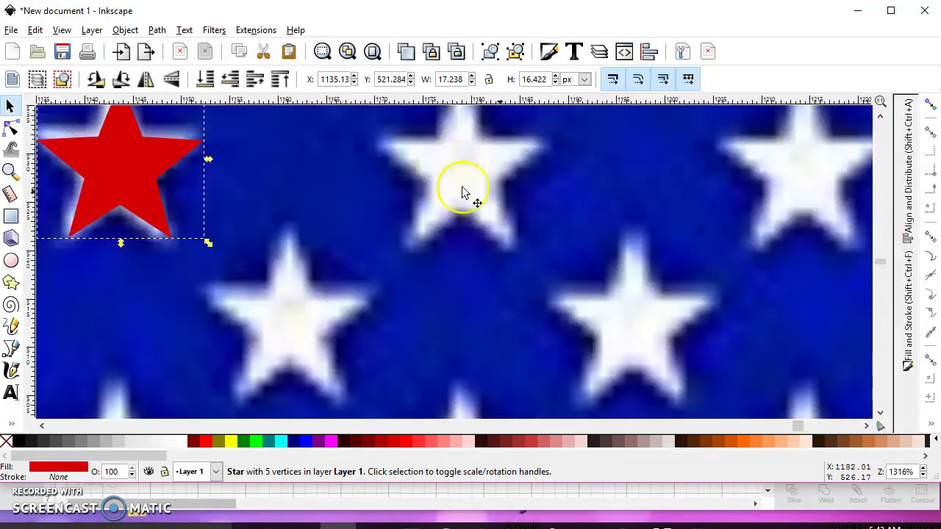
{"action": "scroll", "coordinate": [420, 194], "scroll_direction": "down", "scroll_amount": 2}
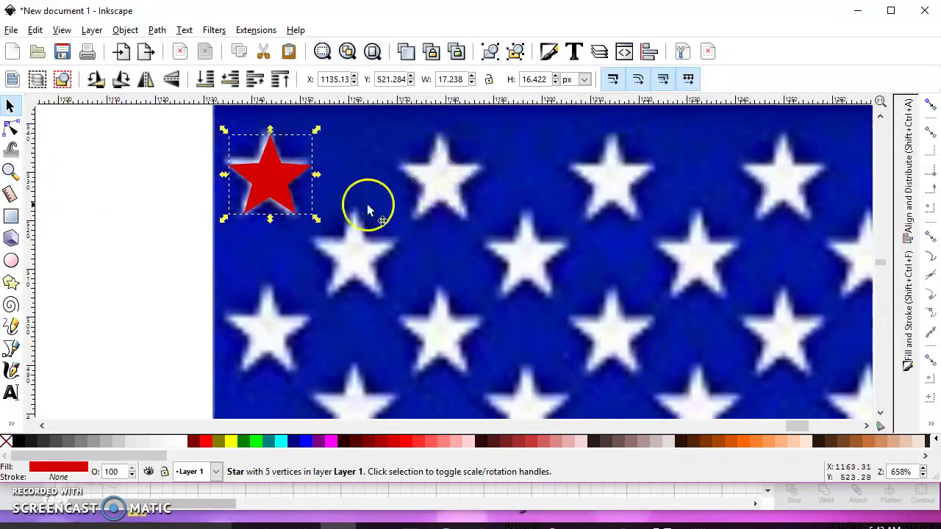
{"action": "left_click_drag", "start_coordinate": [266, 183], "coordinate": [102, 222]}
{"action": "scroll", "coordinate": [127, 236], "scroll_direction": "down", "scroll_amount": 2}
{"action": "scroll", "coordinate": [521, 241], "scroll_direction": "down", "scroll_amount": 4}
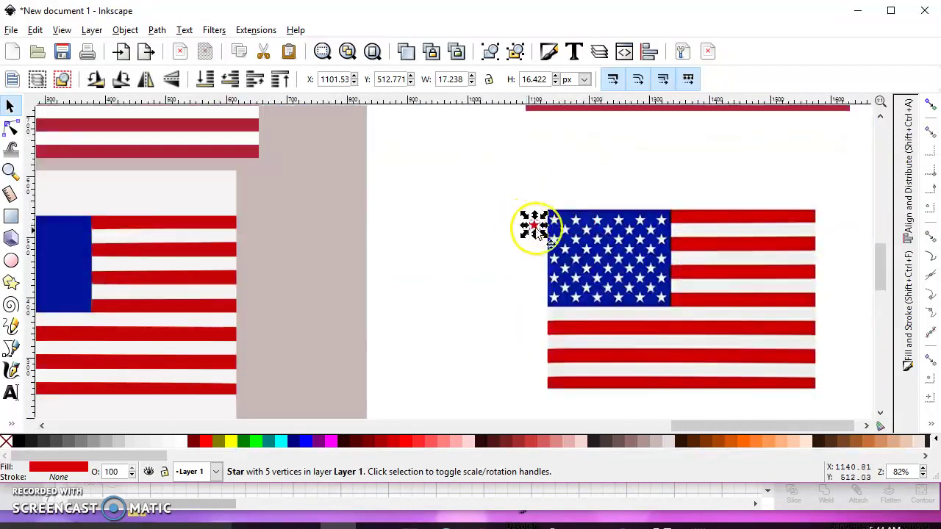
Place the red star at the top-left corner of the traced flag's blue canton.
{"action": "left_click_drag", "start_coordinate": [534, 225], "coordinate": [419, 142]}
{"action": "scroll", "coordinate": [613, 291], "scroll_direction": "up", "scroll_amount": 2}
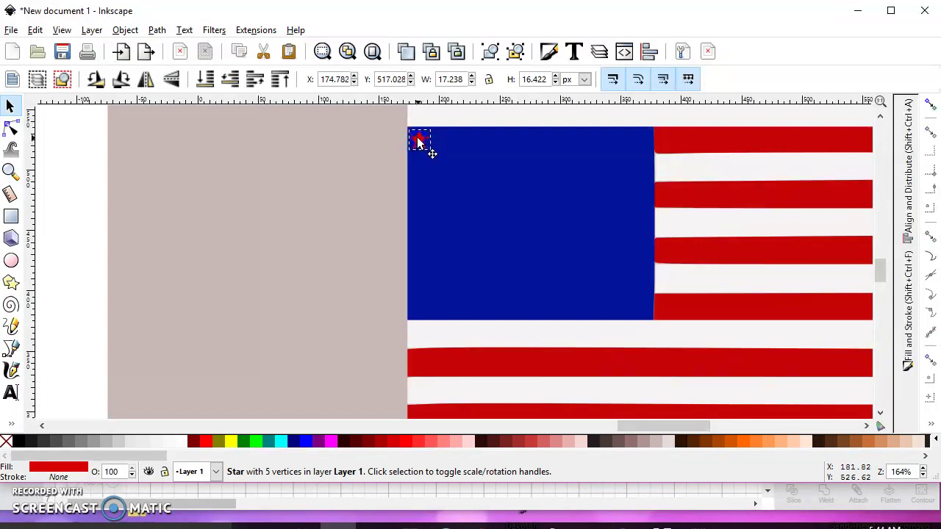
{"action": "left_click", "coordinate": [419, 142]}
{"action": "scroll", "coordinate": [459, 164], "scroll_direction": "down", "scroll_amount": 3}
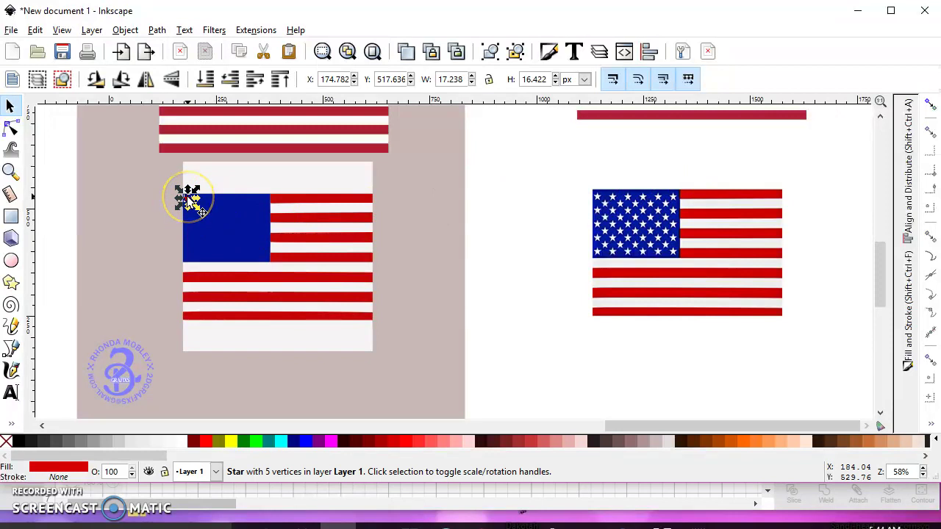
Duplicate the star and slide the copy horizontally to the canton's top-right end (X 355.381).
{"action": "key", "text": "ctrl"}
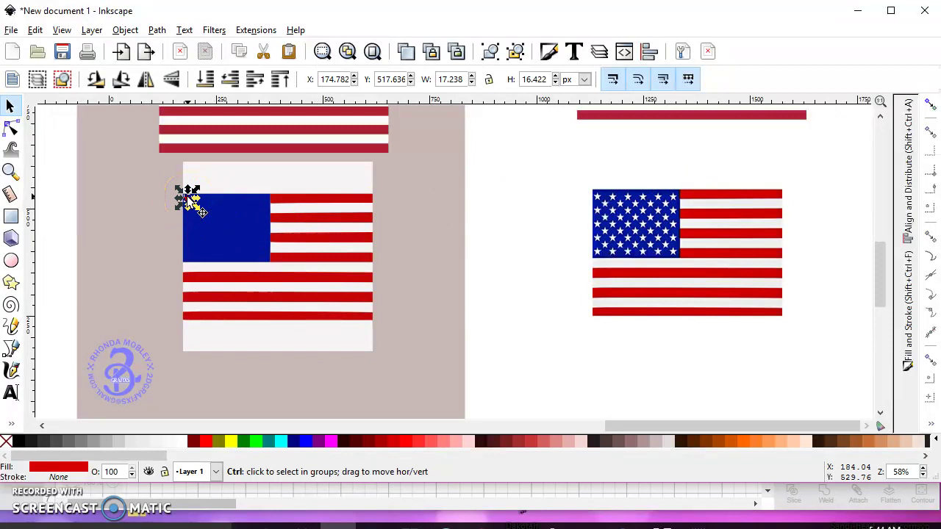
{"action": "left_click", "coordinate": [198, 229]}
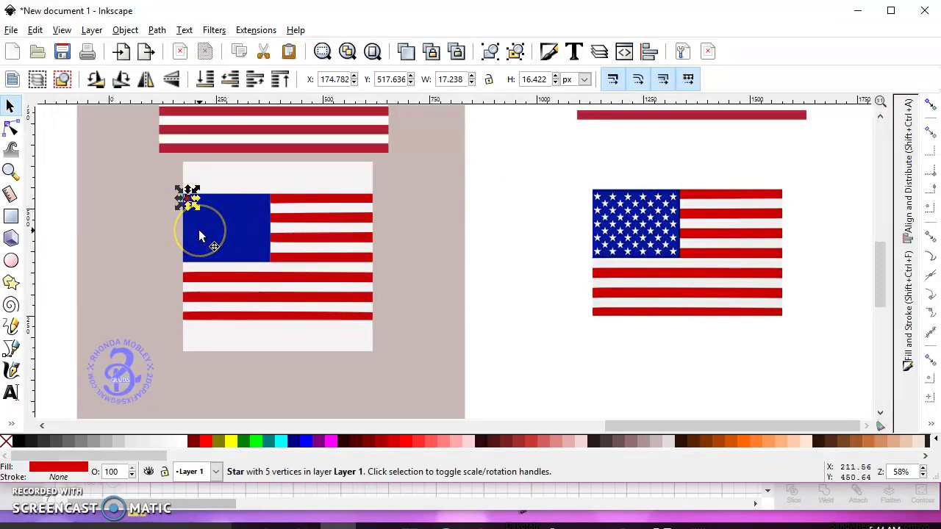
{"action": "left_click", "coordinate": [188, 196]}
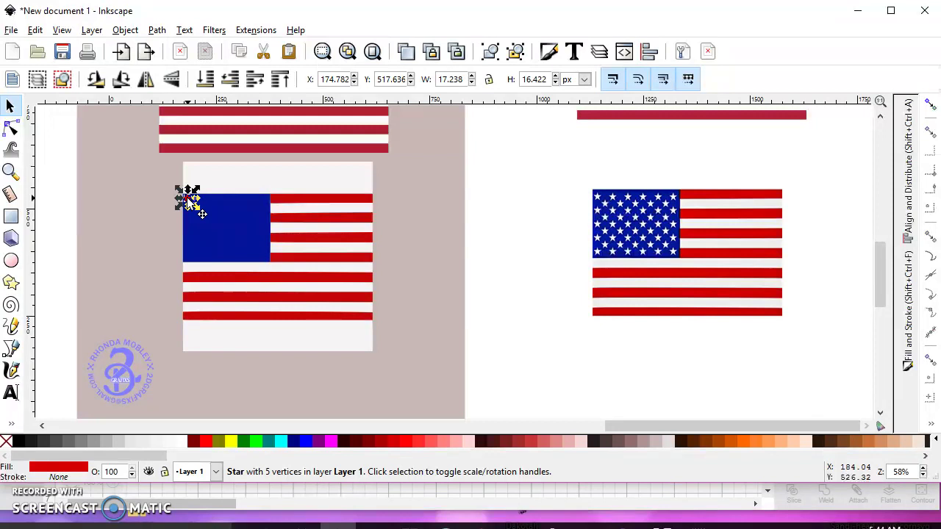
{"action": "left_click_drag", "start_coordinate": [219, 199], "coordinate": [266, 197]}
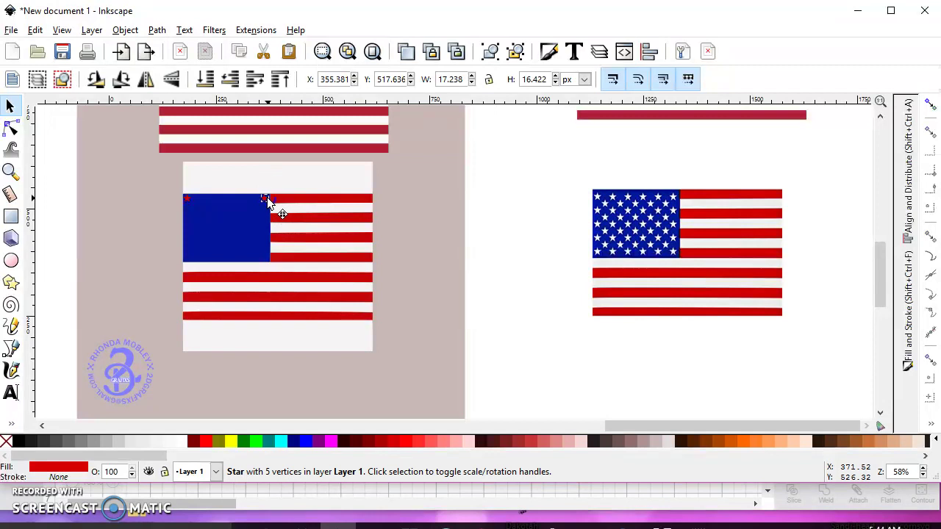
{"action": "left_click", "coordinate": [266, 197]}
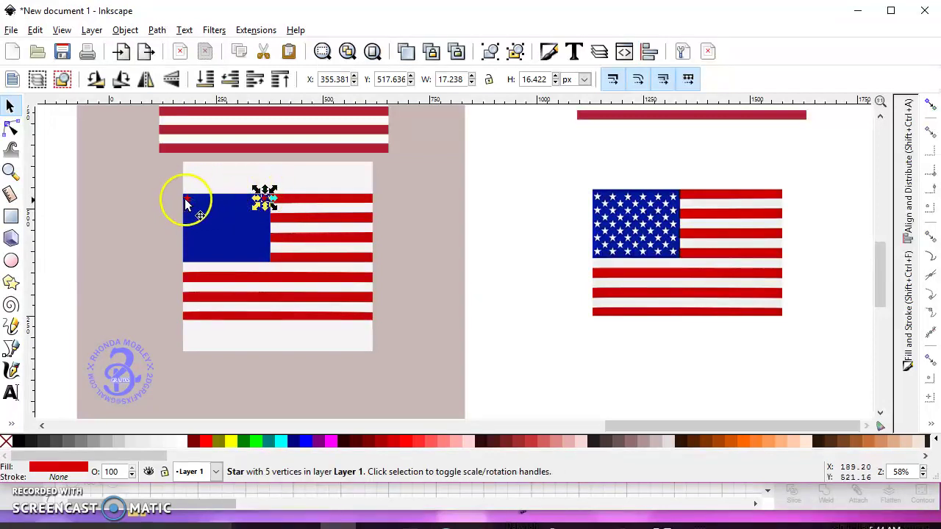
{"action": "left_click_drag", "start_coordinate": [157, 196], "coordinate": [209, 205]}
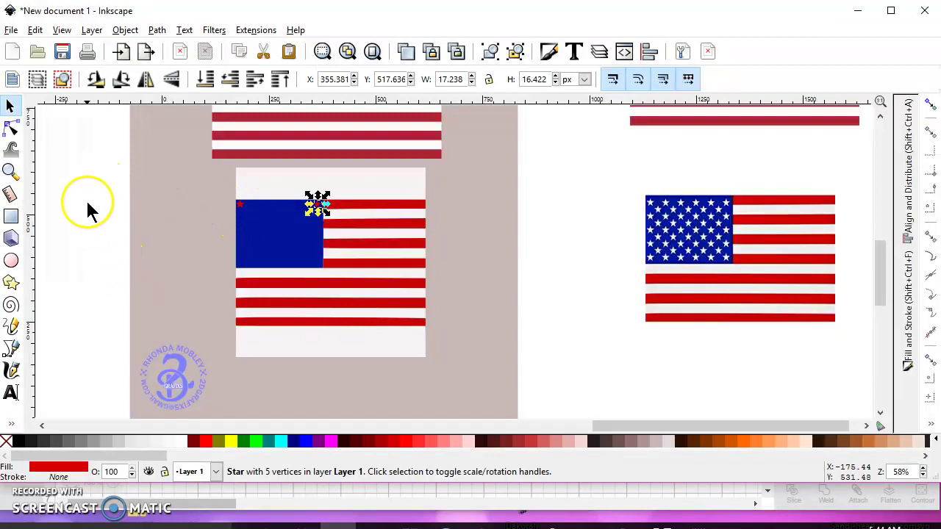
Select the six red stars and make their horizontal gaps equal with Align and Distribute.
{"action": "left_click_drag", "start_coordinate": [88, 187], "coordinate": [330, 224]}
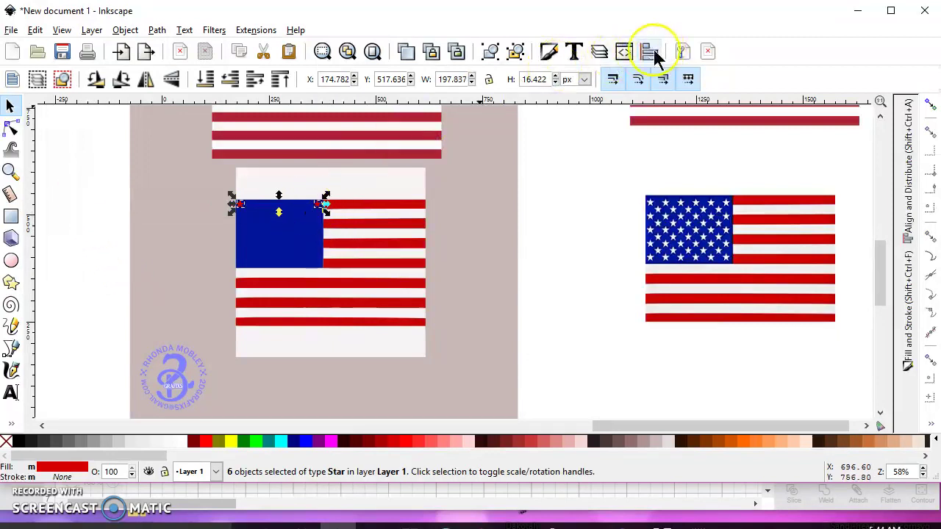
{"action": "left_click", "coordinate": [912, 191]}
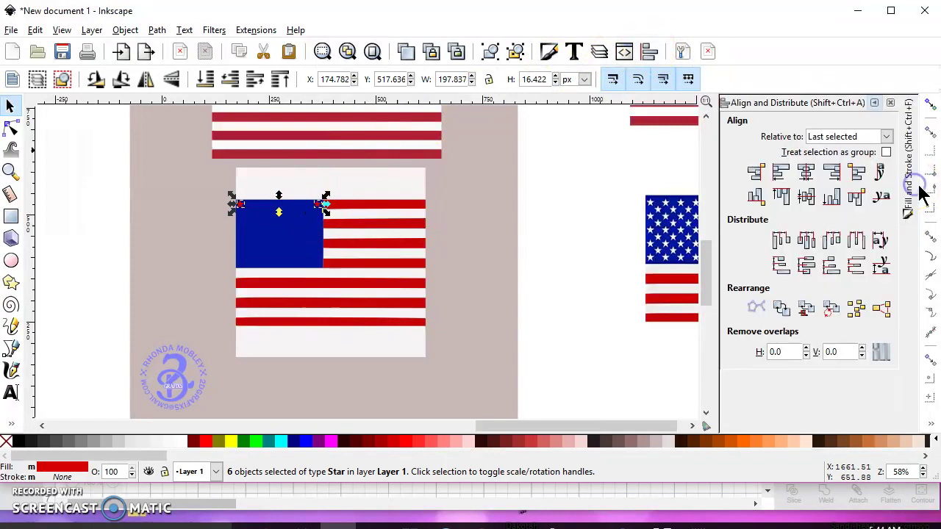
{"action": "left_click", "coordinate": [857, 242]}
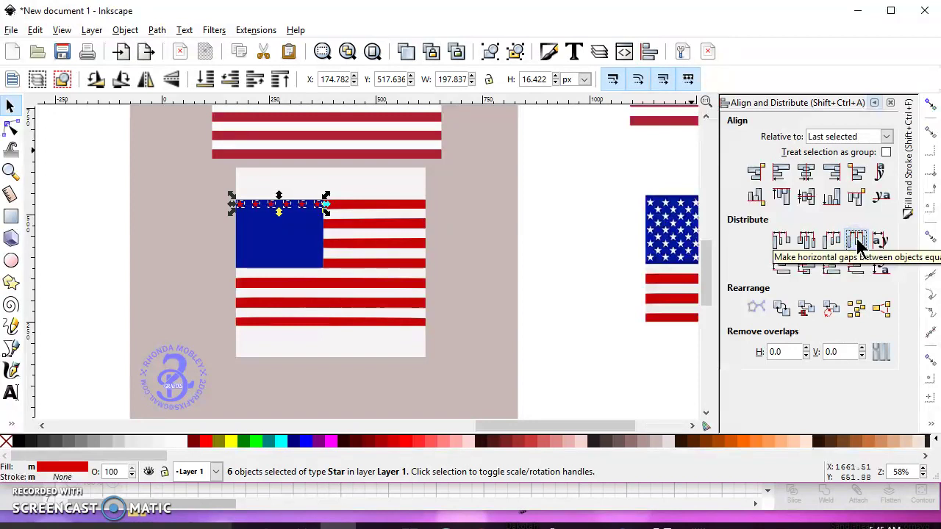
Union the six stars into one row shape and drag a star row to the canton's bottom.
{"action": "left_click", "coordinate": [159, 31]}
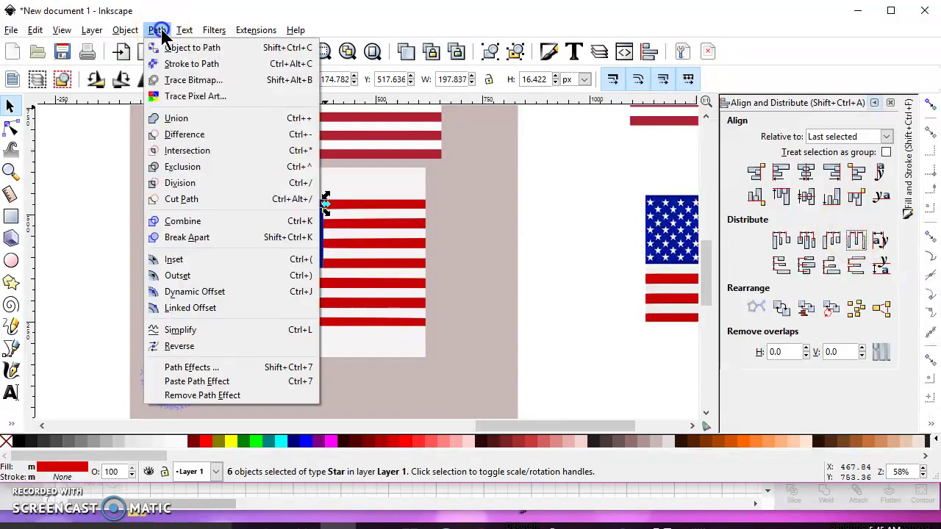
{"action": "left_click", "coordinate": [176, 118]}
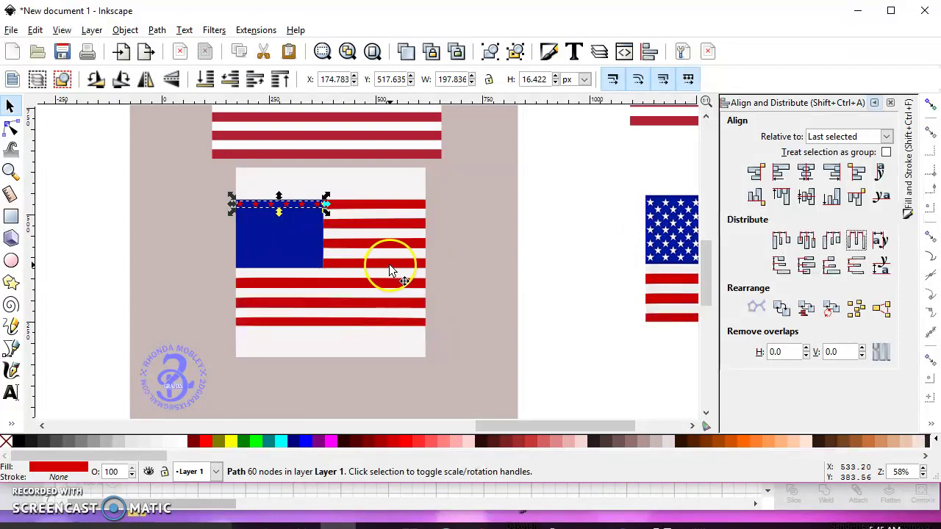
{"action": "left_click", "coordinate": [324, 224]}
{"action": "left_click_drag", "start_coordinate": [304, 210], "coordinate": [308, 270]}
Select the five star rows, excluding the extra object, and make their vertical gaps equal.
{"action": "left_click_drag", "start_coordinate": [84, 162], "coordinate": [333, 278]}
{"action": "left_click", "coordinate": [304, 243], "text": "shift"}
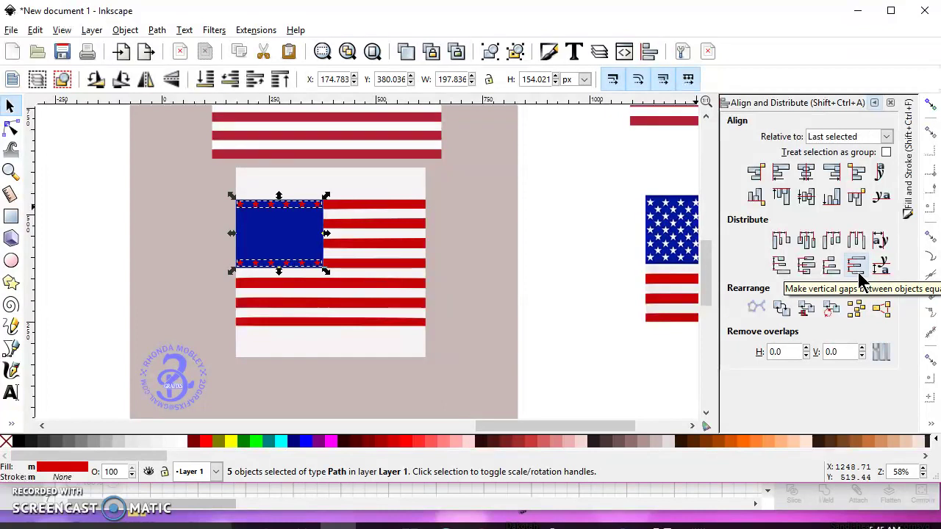
{"action": "left_click", "coordinate": [857, 266]}
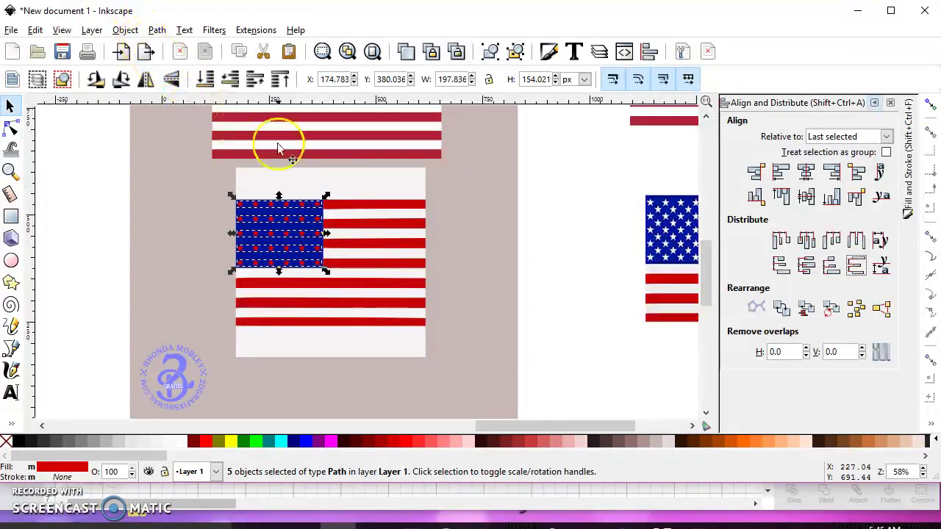
Make the top star row white and break it apart into separate stars.
{"action": "left_click", "coordinate": [534, 211]}
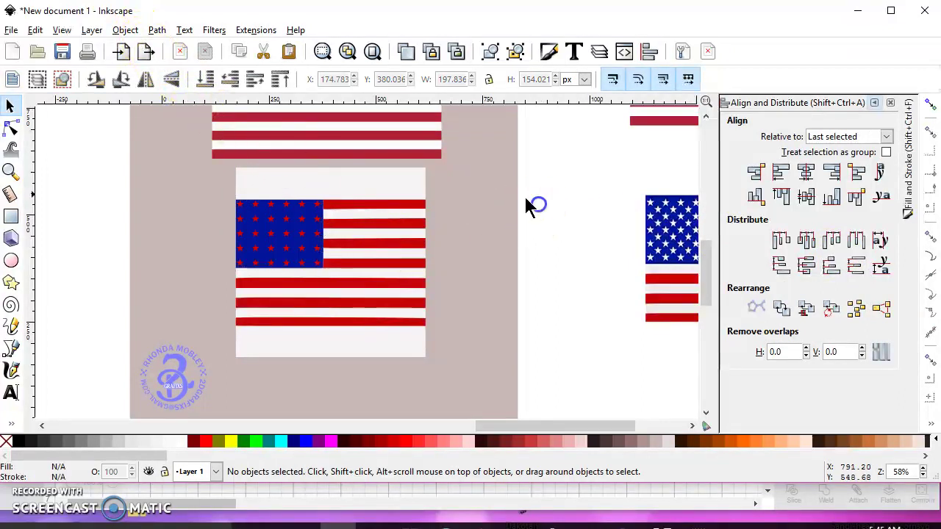
{"action": "left_click", "coordinate": [301, 205]}
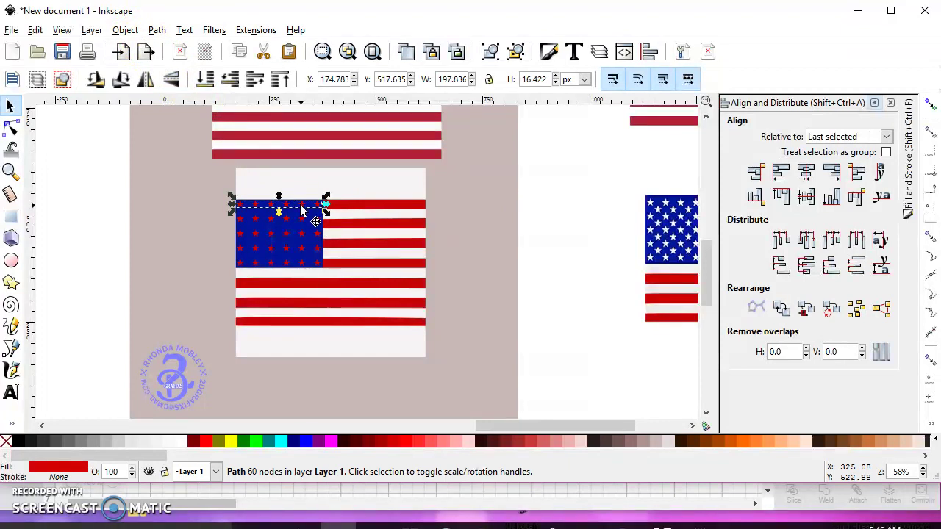
{"action": "key", "text": "ctrl"}
{"action": "left_click", "coordinate": [181, 441]}
{"action": "left_click", "coordinate": [156, 31]}
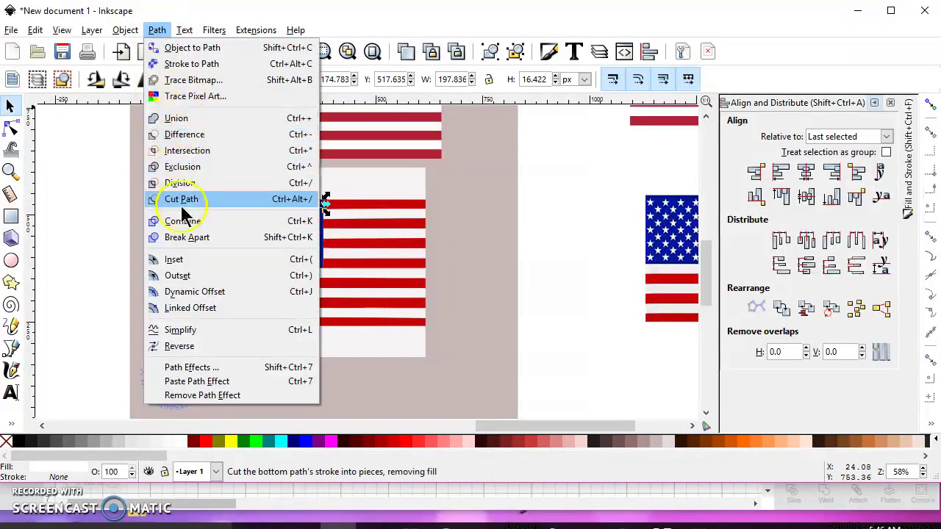
{"action": "left_click", "coordinate": [196, 243]}
Drop the extra rightmost star and union the remaining five white stars into one path.
{"action": "left_click", "coordinate": [544, 206]}
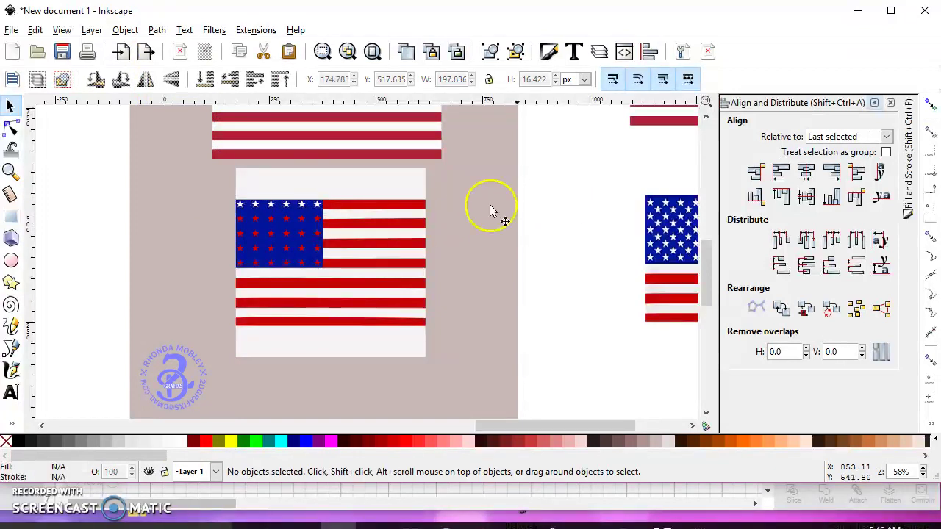
{"action": "left_click", "coordinate": [319, 207]}
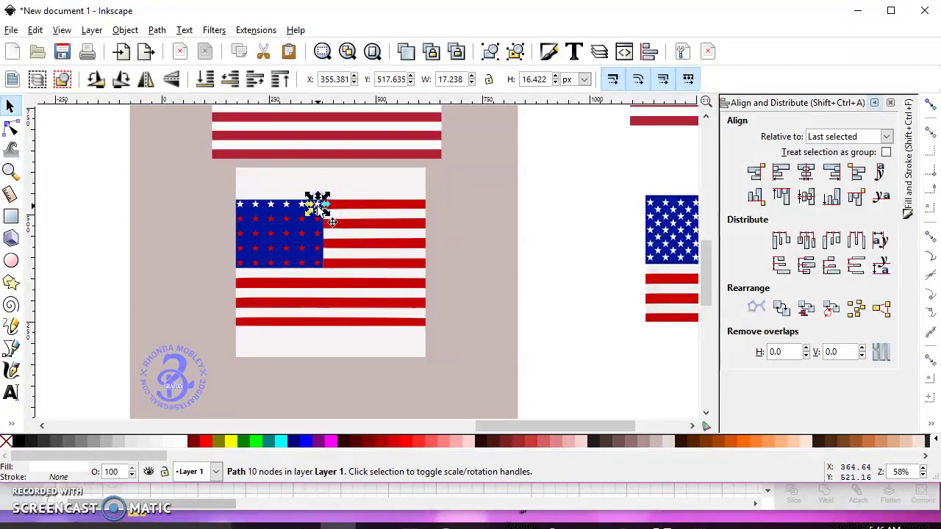
{"action": "key", "text": "Escape"}
{"action": "left_click", "coordinate": [301, 211]}
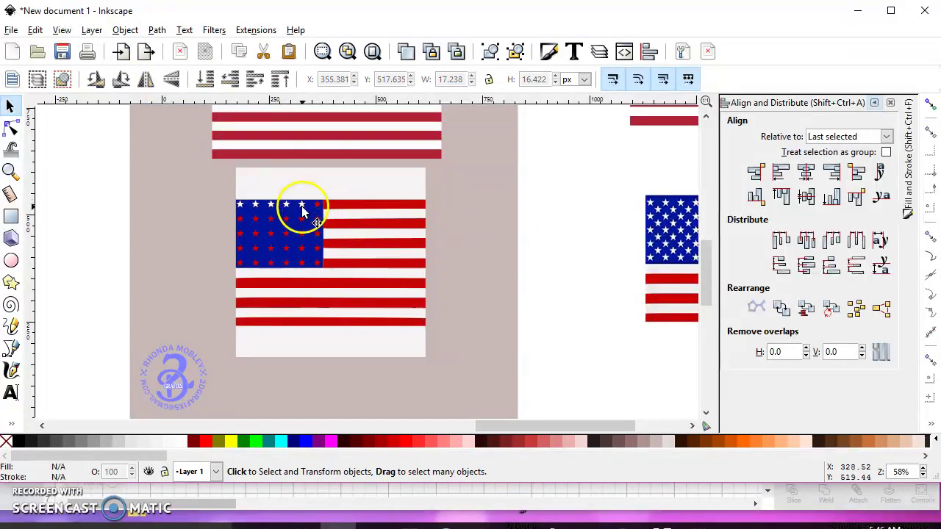
{"action": "left_click", "coordinate": [302, 208]}
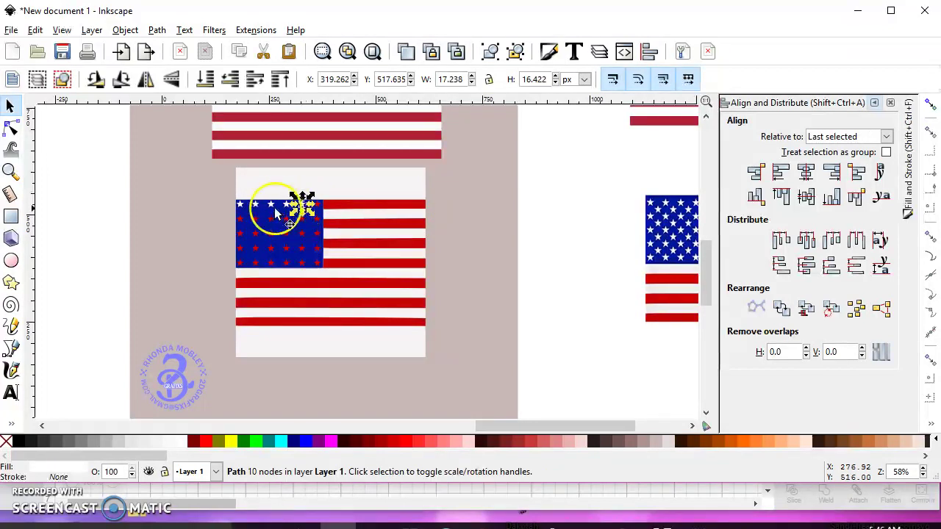
{"action": "left_click", "coordinate": [287, 203], "text": "shift"}
{"action": "left_click", "coordinate": [271, 204], "text": "shift"}
{"action": "left_click", "coordinate": [256, 207], "text": "shift"}
{"action": "left_click", "coordinate": [254, 204], "text": "shift"}
{"action": "left_click", "coordinate": [239, 204], "text": "shift"}
{"action": "left_click", "coordinate": [157, 30]}
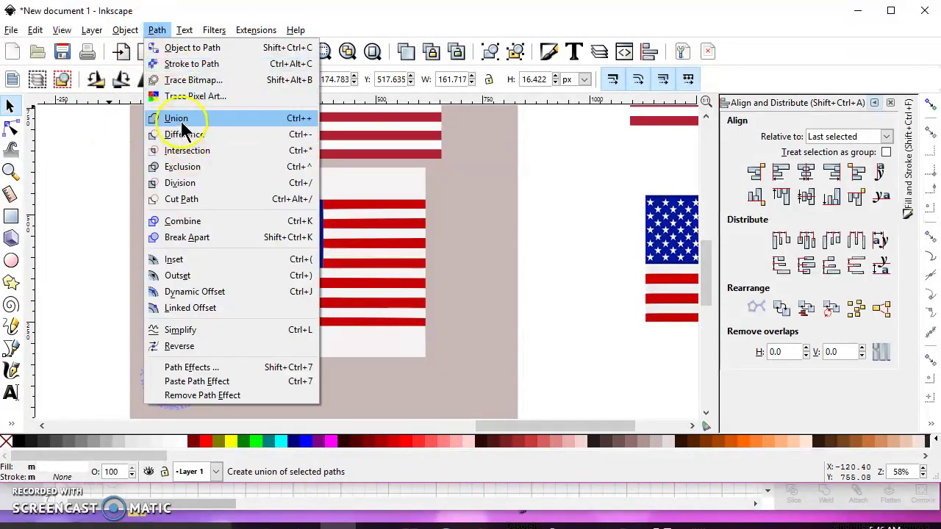
{"action": "left_click", "coordinate": [178, 119]}
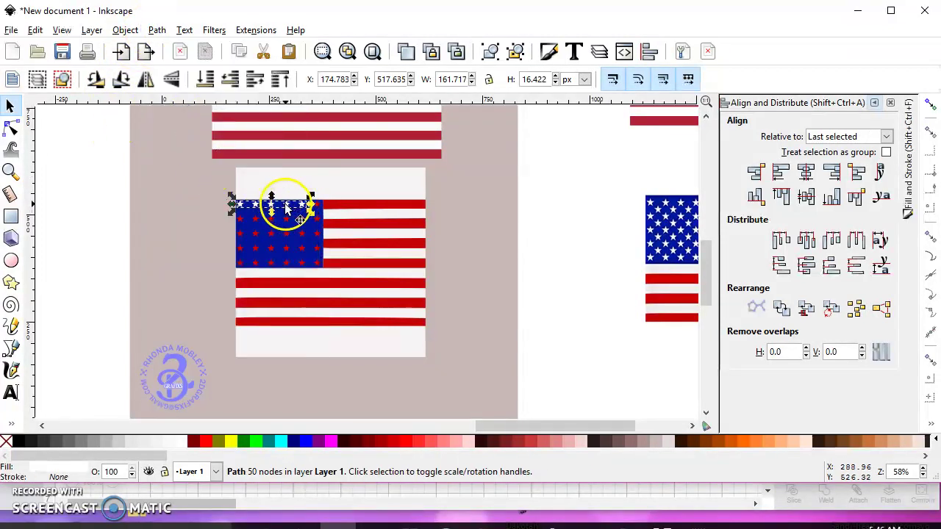
Centre the white five-star row on the vertical axis between the first and second red rows.
{"action": "scroll", "coordinate": [283, 206], "scroll_direction": "up", "scroll_amount": 3}
{"action": "left_click_drag", "start_coordinate": [349, 219], "coordinate": [355, 215]}
{"action": "left_click", "coordinate": [335, 193]}
{"action": "left_click", "coordinate": [350, 208], "text": "shift"}
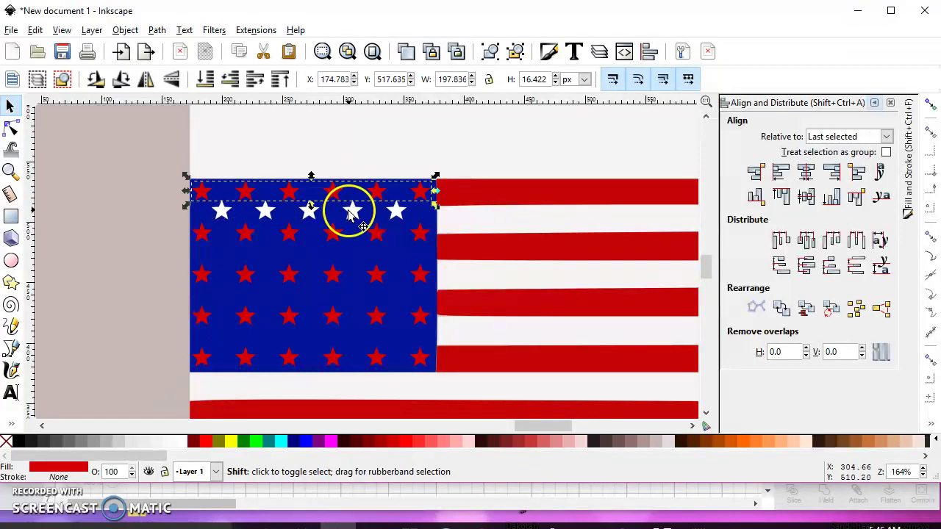
{"action": "left_click", "coordinate": [337, 235], "text": "shift"}
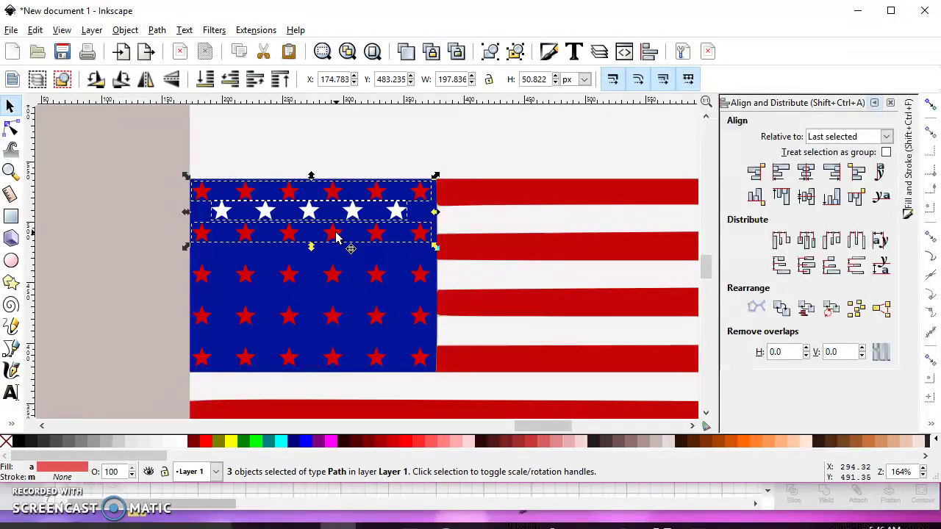
{"action": "left_click", "coordinate": [852, 198]}
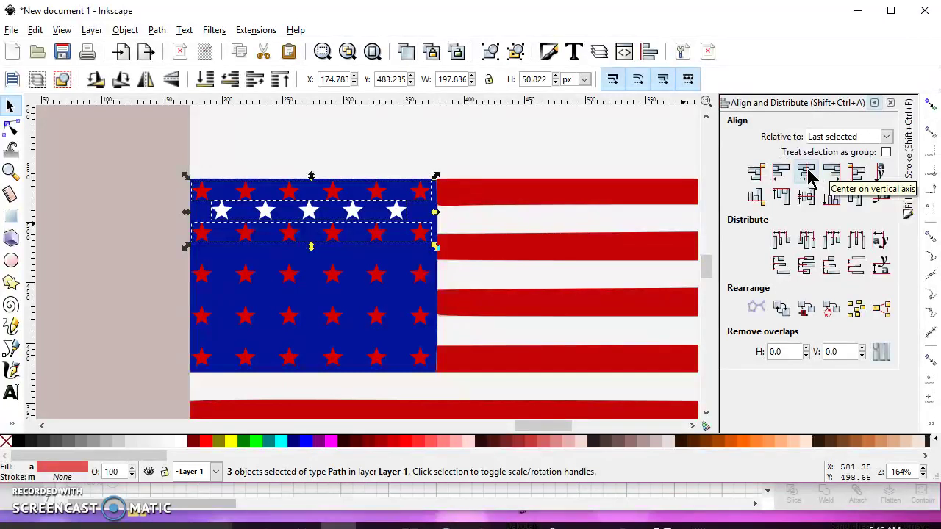
{"action": "left_click", "coordinate": [808, 194]}
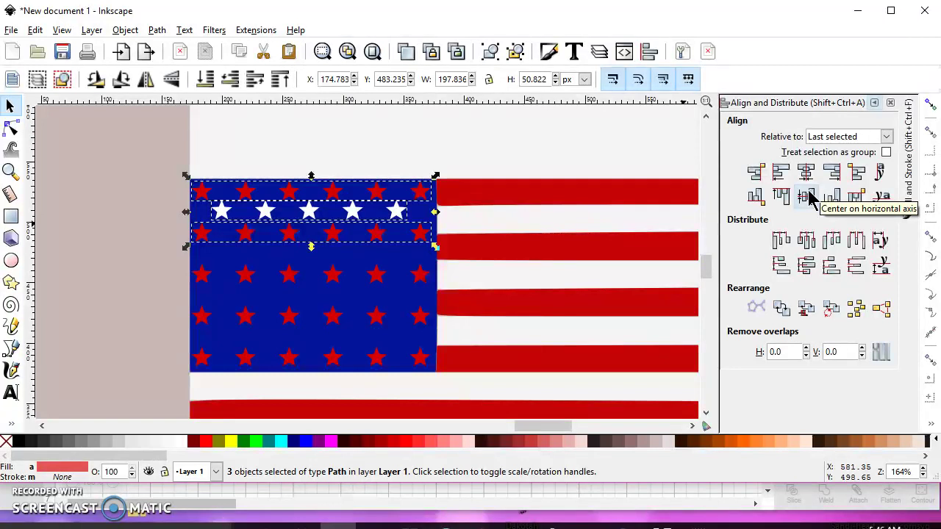
{"action": "left_click", "coordinate": [808, 196]}
{"action": "key", "text": "ctrl+z"}
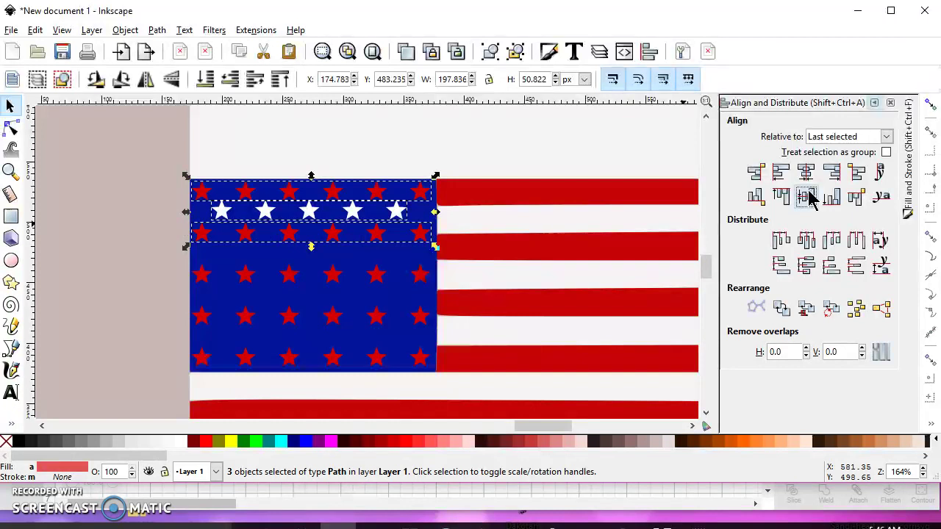
{"action": "left_click", "coordinate": [807, 174]}
{"action": "left_click", "coordinate": [806, 177]}
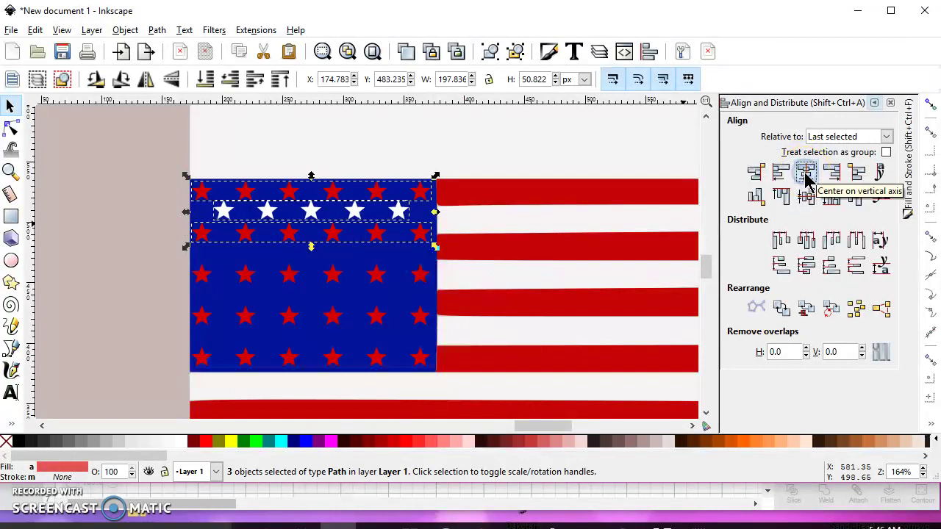
{"action": "left_click", "coordinate": [120, 200]}
Move the white star row down between the lower red star rows.
{"action": "left_click", "coordinate": [268, 213]}
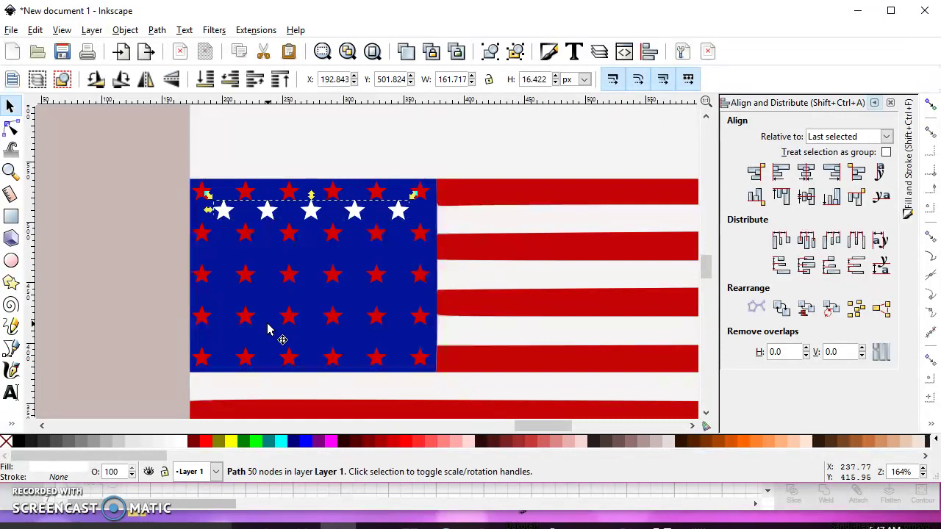
{"action": "left_click", "coordinate": [312, 212]}
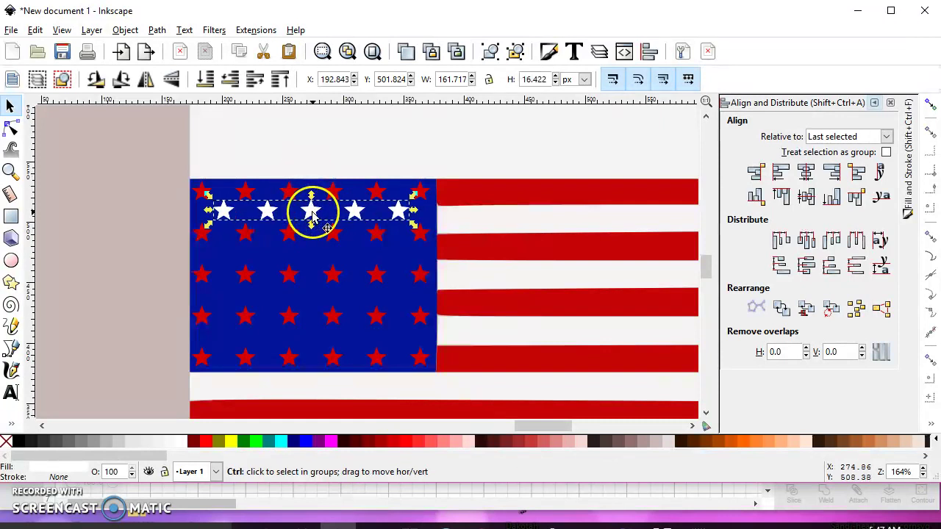
{"action": "left_click_drag", "start_coordinate": [311, 212], "coordinate": [314, 342]}
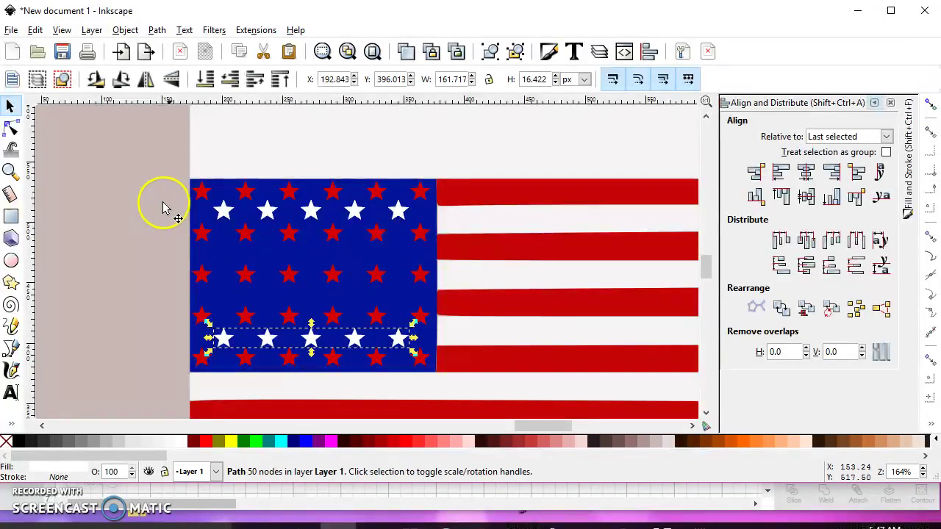
Union the five red star rows into a single path.
{"action": "left_click", "coordinate": [203, 193]}
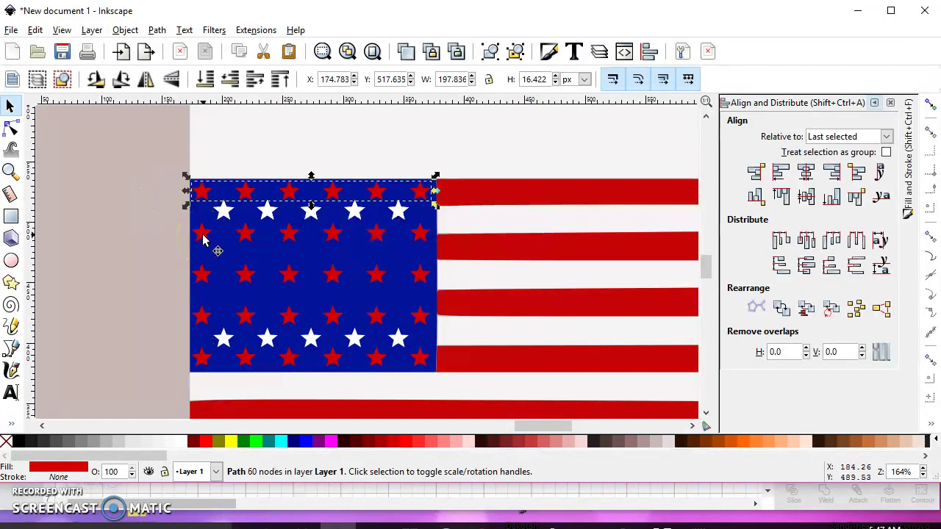
{"action": "key", "text": "shift"}
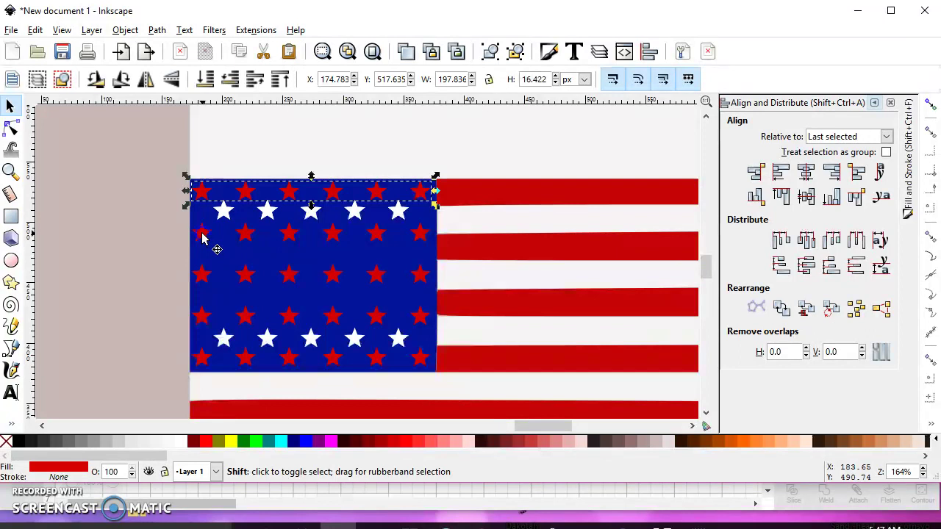
{"action": "left_click", "coordinate": [203, 237], "text": "shift"}
{"action": "left_click", "coordinate": [204, 277], "text": "shift"}
{"action": "left_click", "coordinate": [199, 315], "text": "shift"}
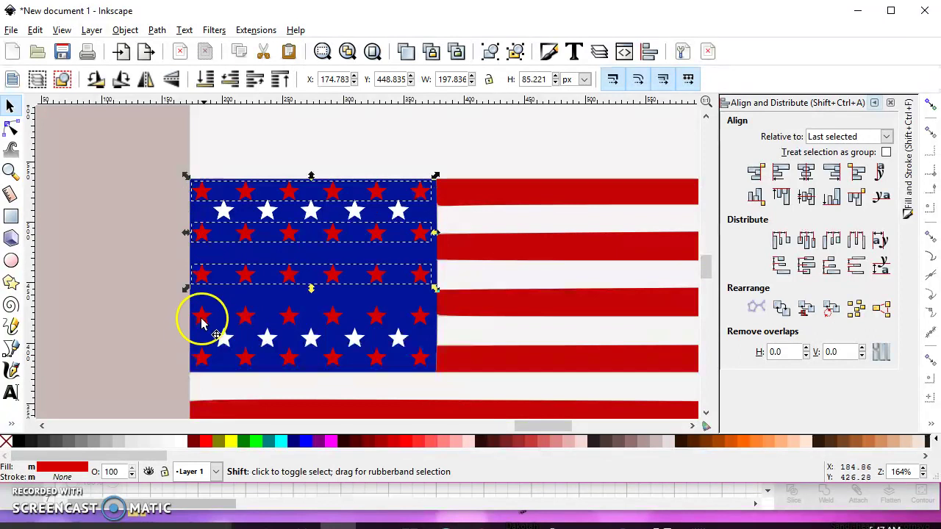
{"action": "left_click", "coordinate": [200, 360], "text": "shift"}
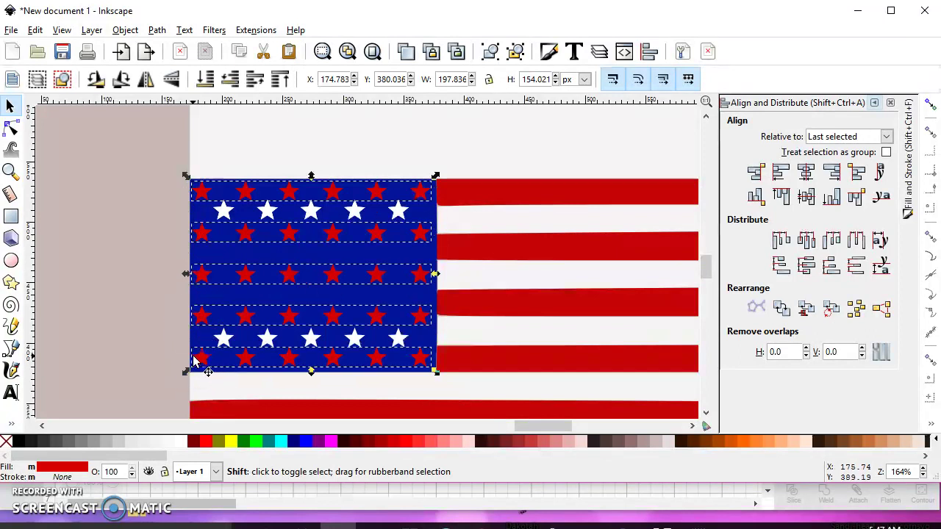
{"action": "left_click", "coordinate": [157, 30]}
{"action": "left_click", "coordinate": [174, 118]}
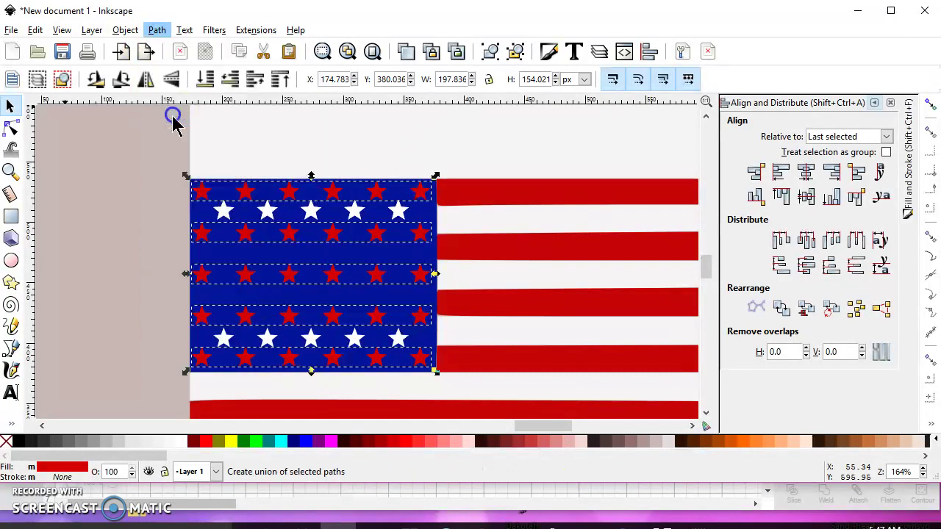
Shift the grey background aside and make the vertical gaps between the star rows equal.
{"action": "left_click", "coordinate": [146, 198]}
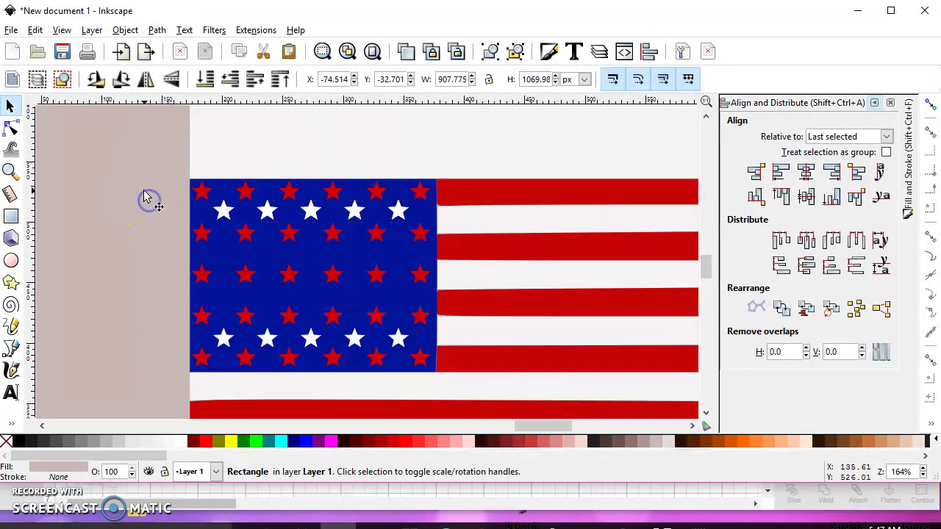
{"action": "left_click_drag", "start_coordinate": [146, 199], "coordinate": [236, 235]}
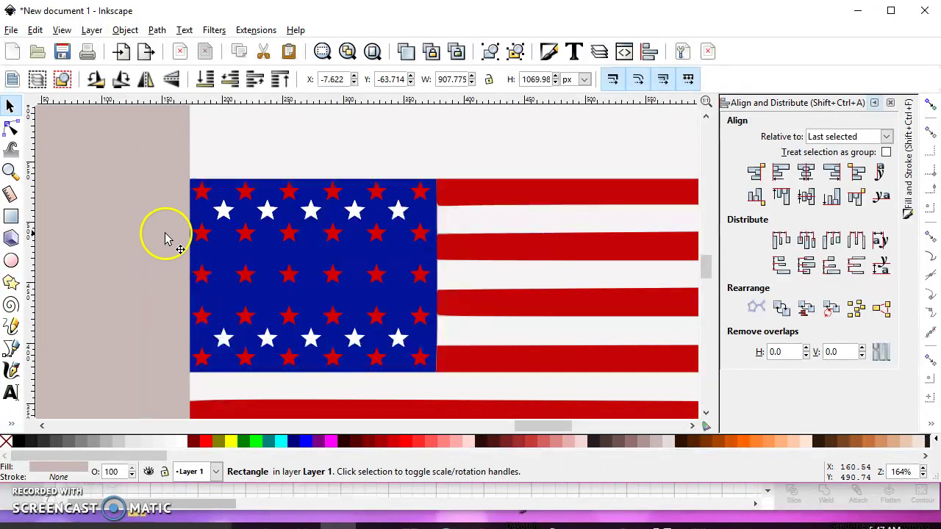
{"action": "scroll", "coordinate": [145, 228], "scroll_direction": "down", "scroll_amount": 2}
{"action": "scroll", "coordinate": [132, 224], "scroll_direction": "left", "scroll_amount": 2}
{"action": "scroll", "coordinate": [202, 216], "scroll_direction": "up", "scroll_amount": 1}
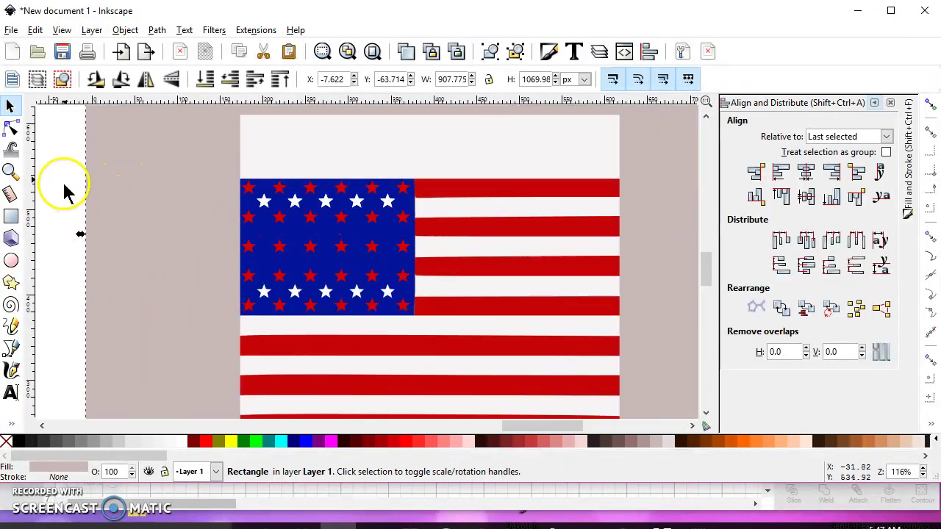
{"action": "left_click_drag", "start_coordinate": [66, 181], "coordinate": [412, 241]}
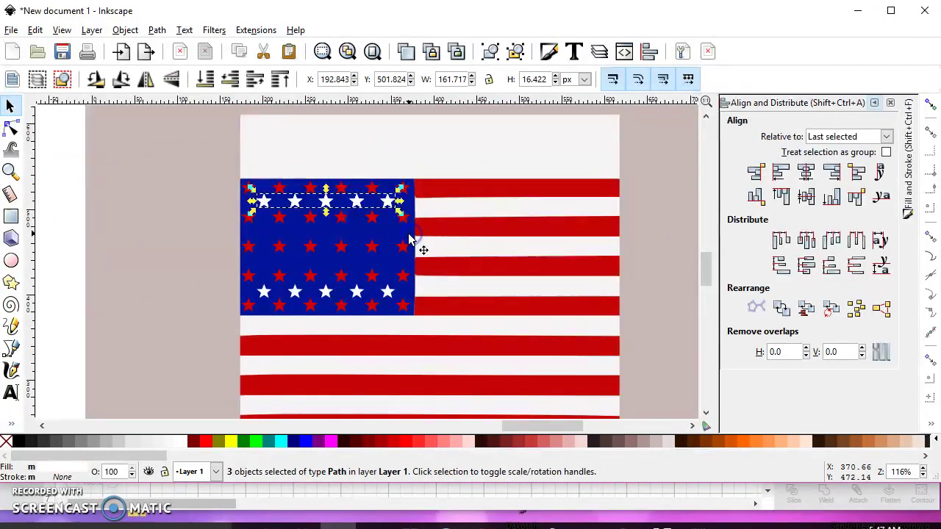
{"action": "left_click", "coordinate": [389, 294], "text": "shift"}
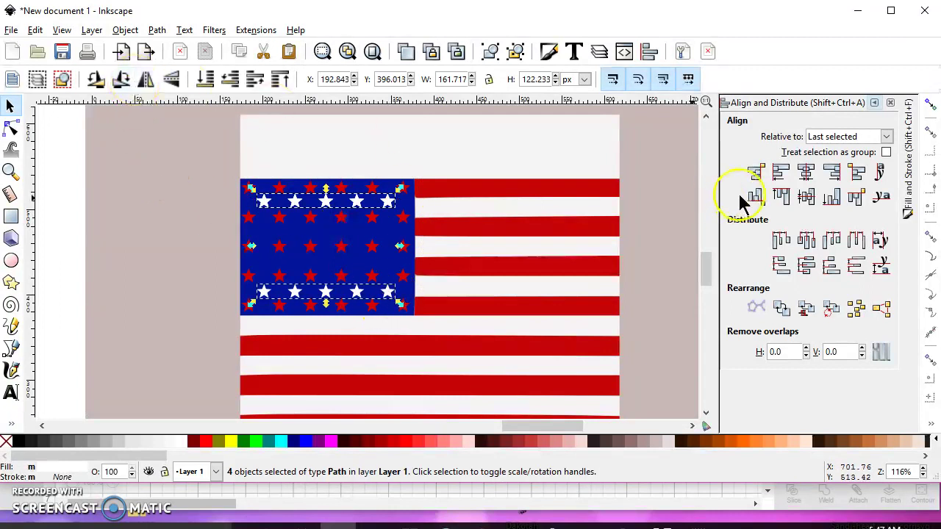
{"action": "left_click", "coordinate": [853, 240]}
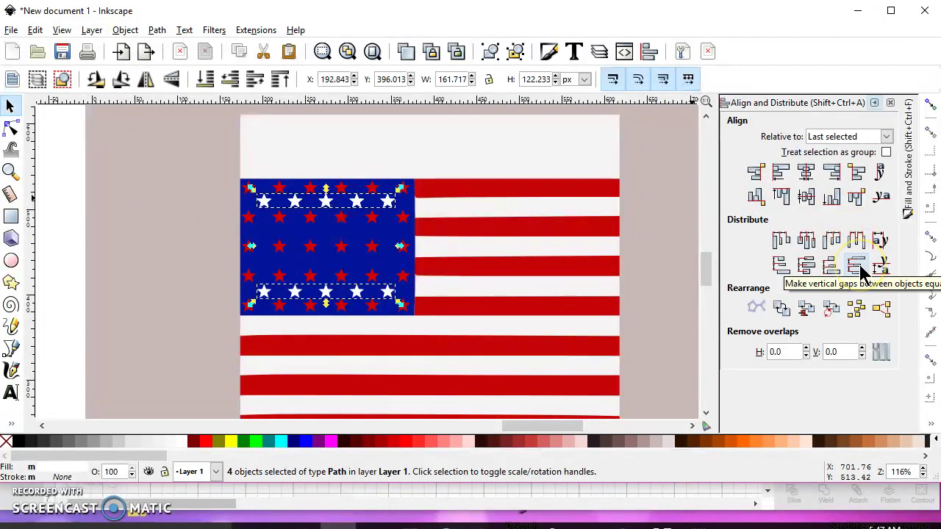
{"action": "left_click", "coordinate": [859, 263]}
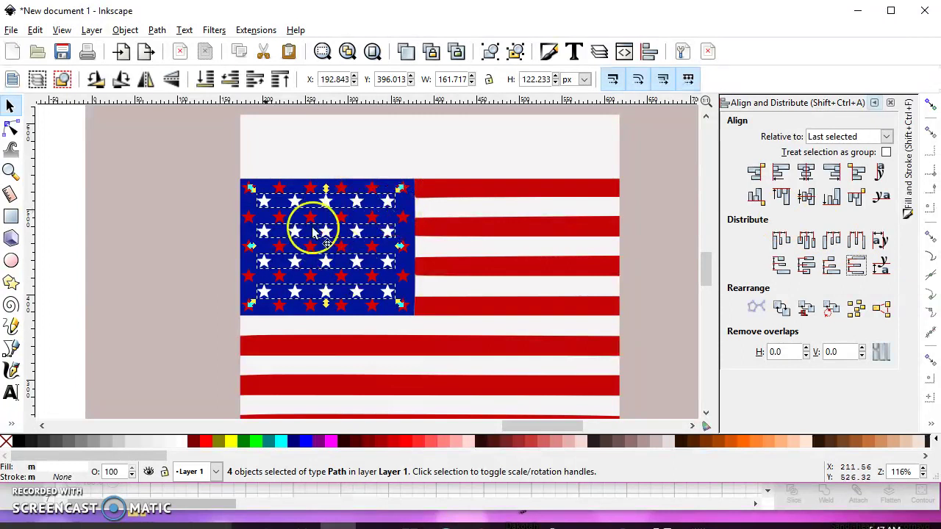
Union the star rows, union them with the blue canton, and make the stars white.
{"action": "left_click", "coordinate": [157, 30]}
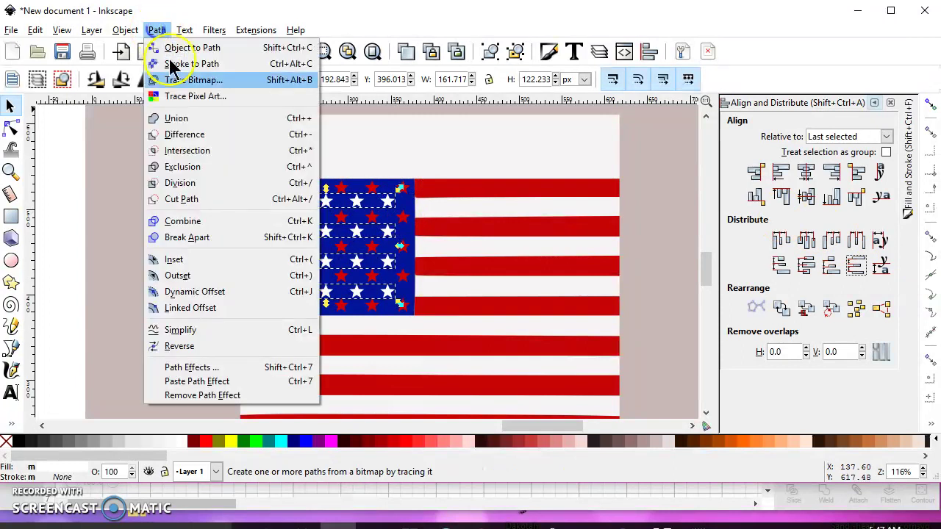
{"action": "left_click", "coordinate": [183, 116]}
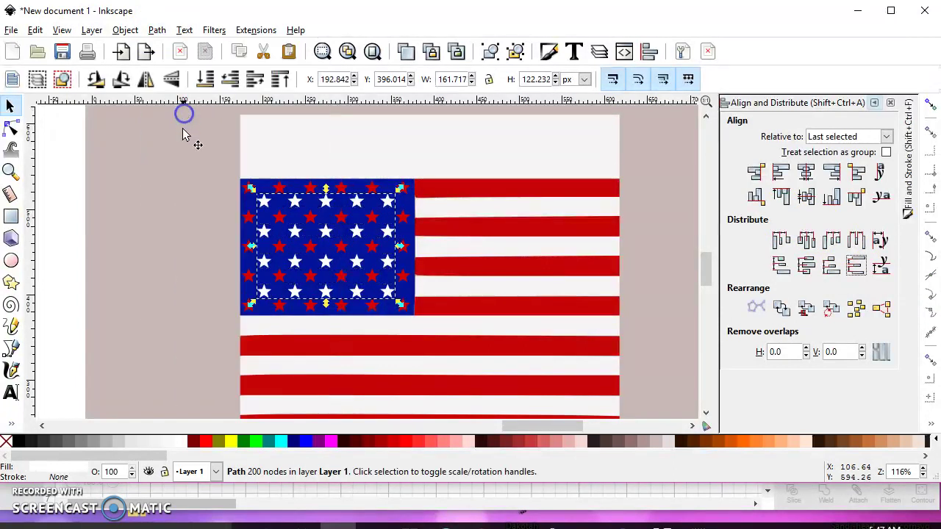
{"action": "left_click", "coordinate": [257, 186], "text": "shift"}
{"action": "left_click", "coordinate": [157, 31]}
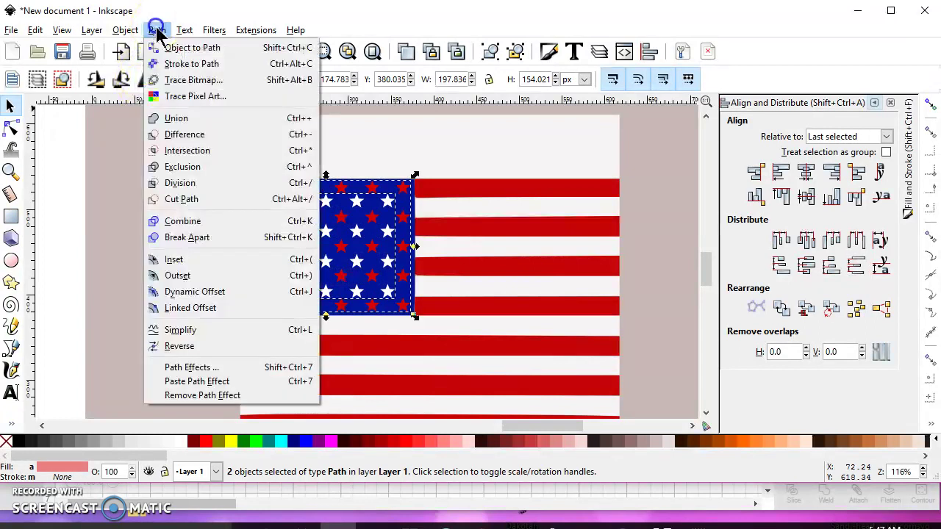
{"action": "left_click", "coordinate": [183, 120]}
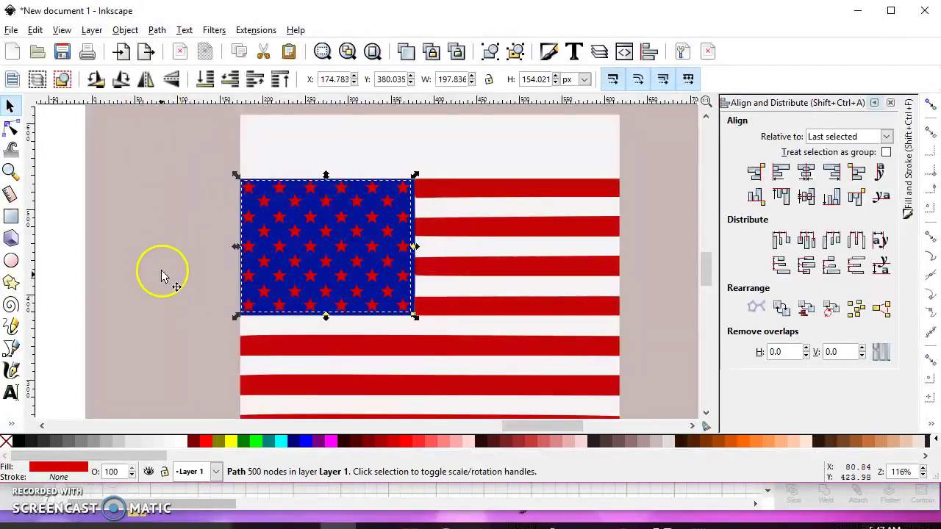
{"action": "left_click", "coordinate": [176, 441]}
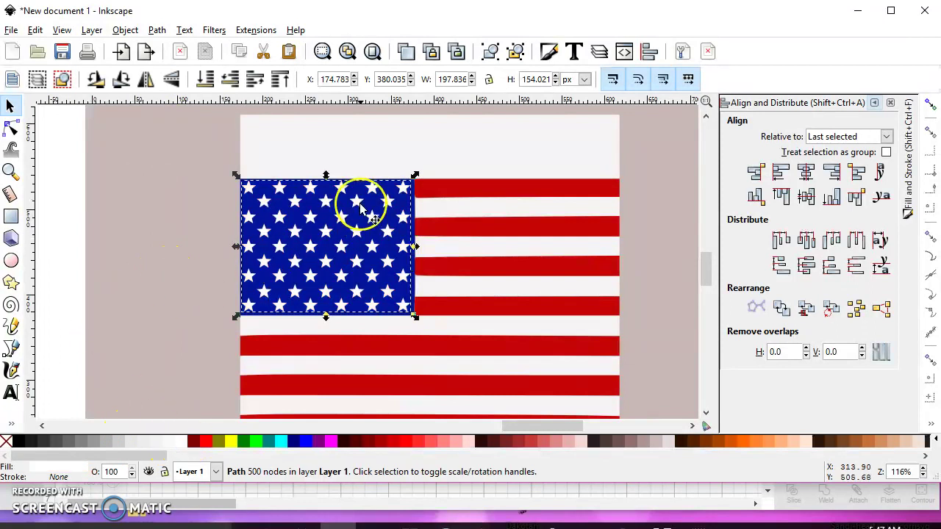
Pull the pale 702-node striped reference flag copy aside and delete it.
{"action": "scroll", "coordinate": [357, 205], "scroll_direction": "up", "scroll_amount": 3, "text": "ctrl"}
{"action": "scroll", "coordinate": [357, 206], "scroll_direction": "up", "scroll_amount": 3, "text": "ctrl"}
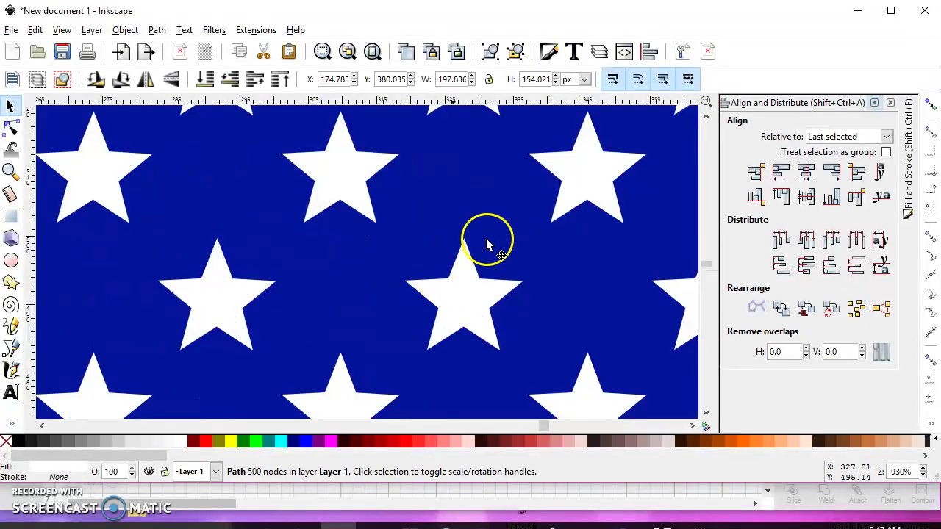
{"action": "scroll", "coordinate": [361, 213], "scroll_direction": "down", "scroll_amount": 5, "text": "ctrl"}
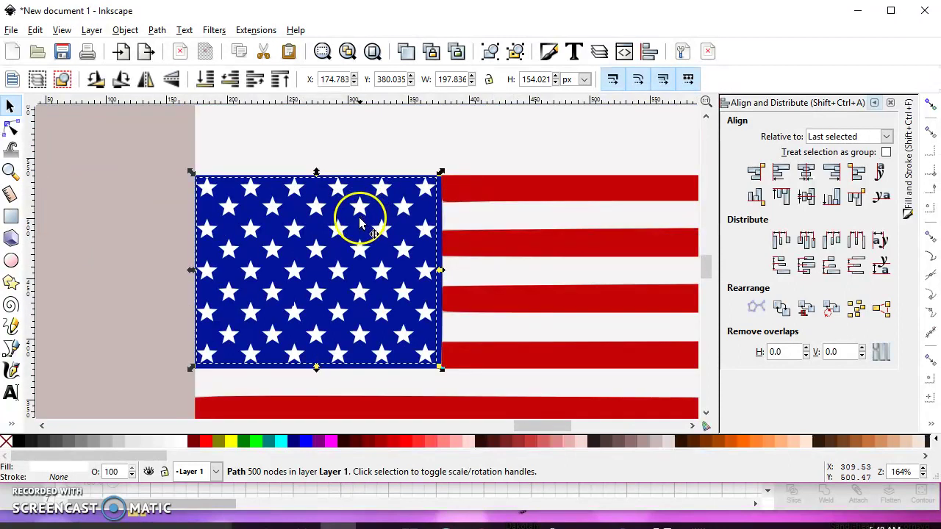
{"action": "scroll", "coordinate": [360, 224], "scroll_direction": "down", "scroll_amount": 2, "text": "ctrl"}
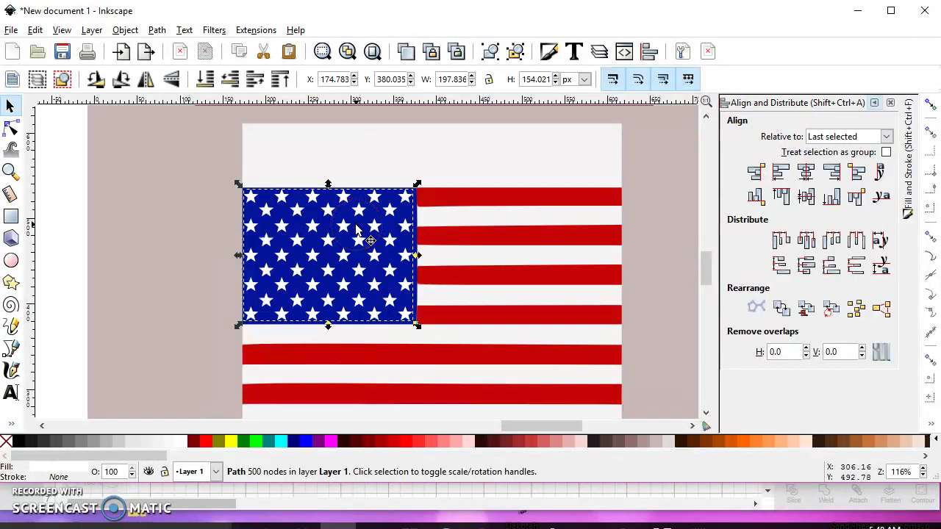
{"action": "scroll", "coordinate": [358, 230], "scroll_direction": "down", "scroll_amount": 2, "text": "ctrl"}
{"action": "scroll", "coordinate": [377, 225], "scroll_direction": "up", "scroll_amount": 1, "text": "ctrl"}
{"action": "left_click", "coordinate": [424, 188]}
{"action": "left_click_drag", "start_coordinate": [424, 189], "coordinate": [547, 190]}
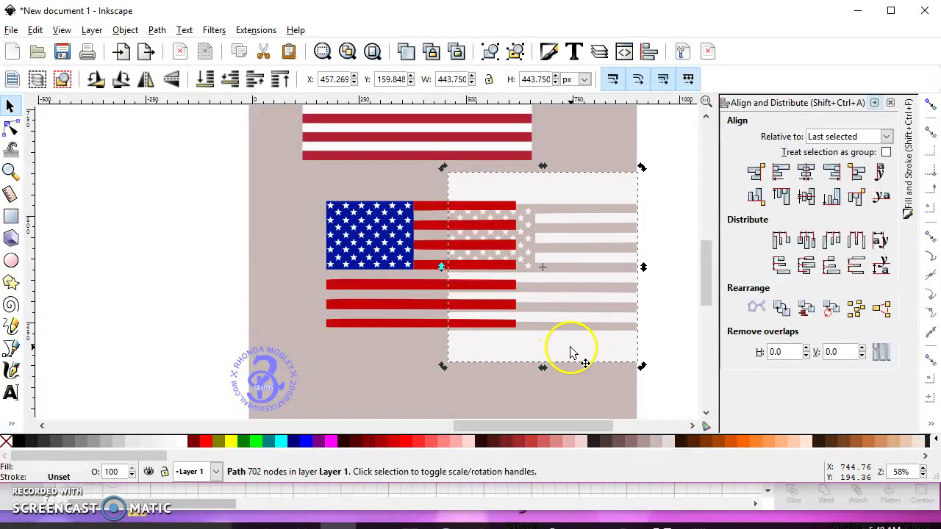
{"action": "key", "text": "Delete"}
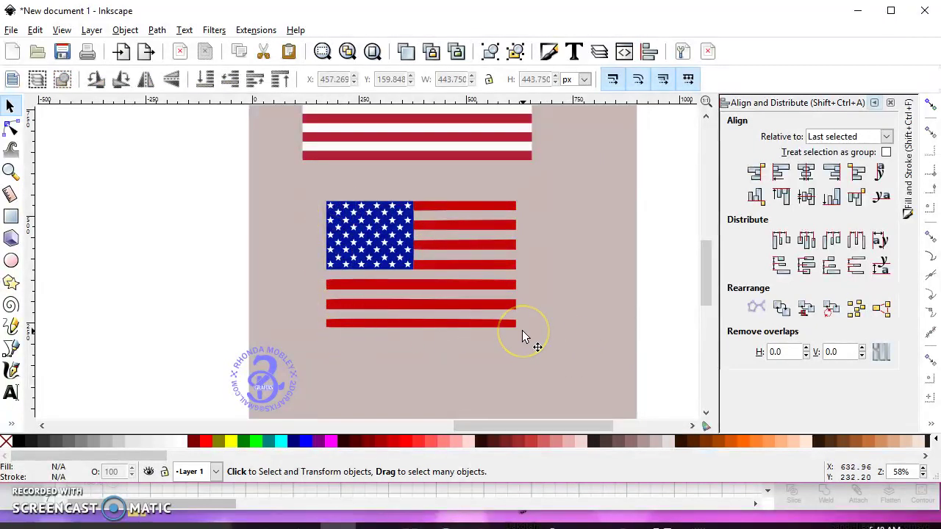
Switch to the Pen tool and enable snapping to cusp nodes.
{"action": "left_click", "coordinate": [11, 347]}
{"action": "left_click", "coordinate": [931, 105]}
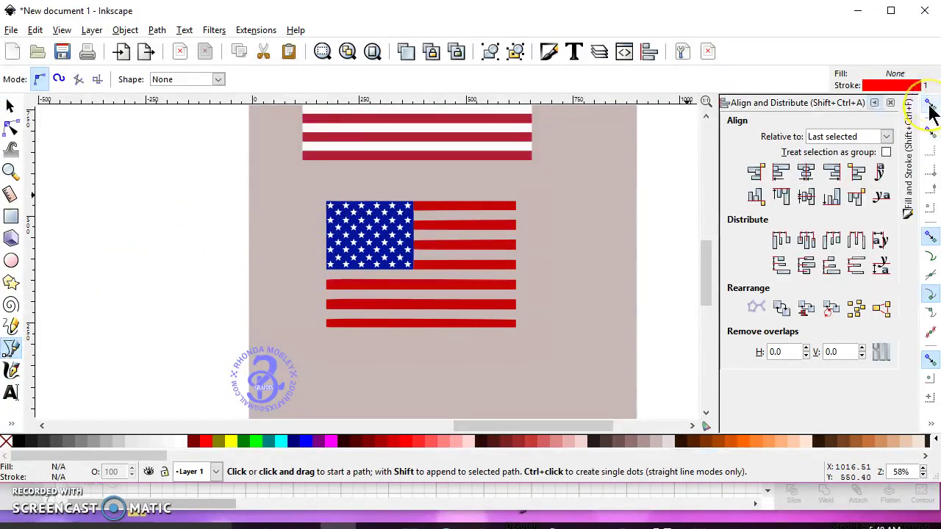
{"action": "left_click", "coordinate": [932, 105]}
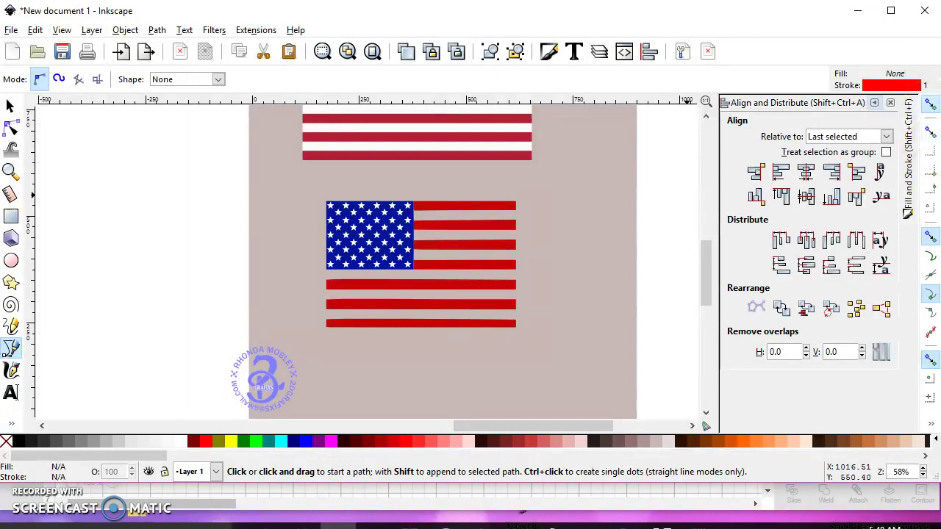
{"action": "left_click", "coordinate": [930, 294]}
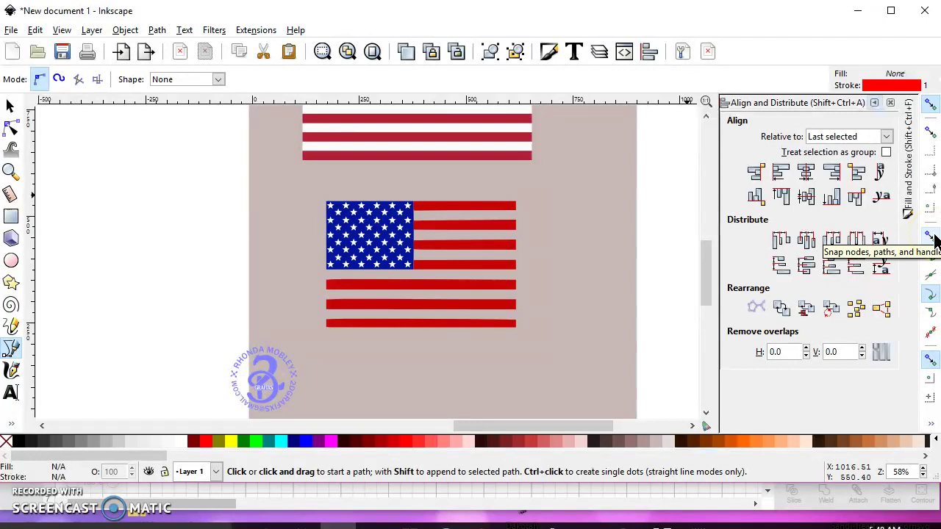
{"action": "left_click", "coordinate": [932, 294]}
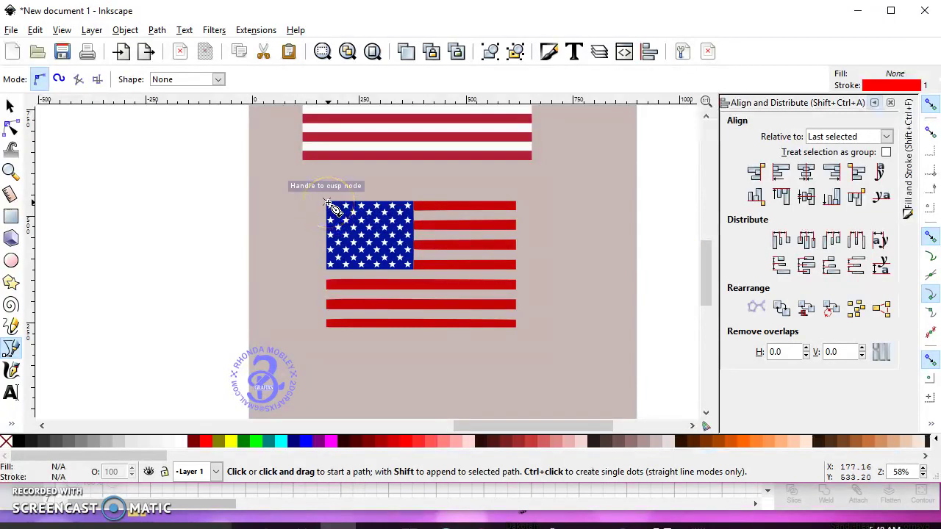
Trace the flag's four corners and close the path at the top-left start node.
{"action": "left_click", "coordinate": [328, 203]}
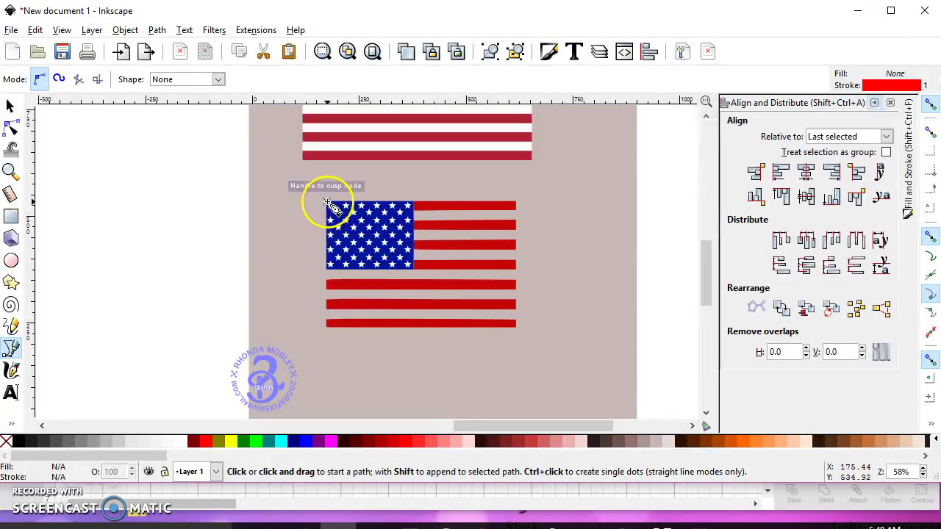
{"action": "left_click", "coordinate": [514, 203]}
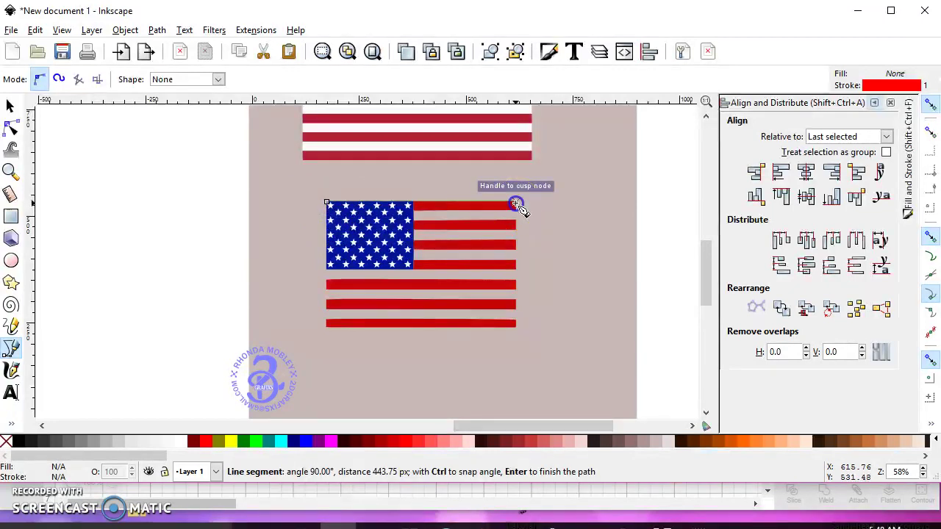
{"action": "left_click", "coordinate": [516, 327]}
{"action": "left_click", "coordinate": [314, 323]}
{"action": "left_click", "coordinate": [327, 327]}
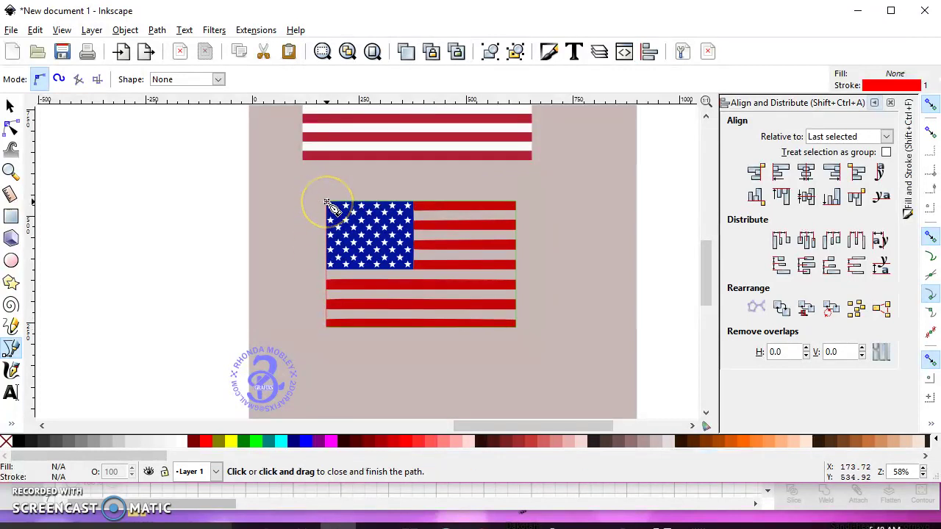
{"action": "scroll", "coordinate": [326, 203], "scroll_direction": "up", "scroll_amount": 4}
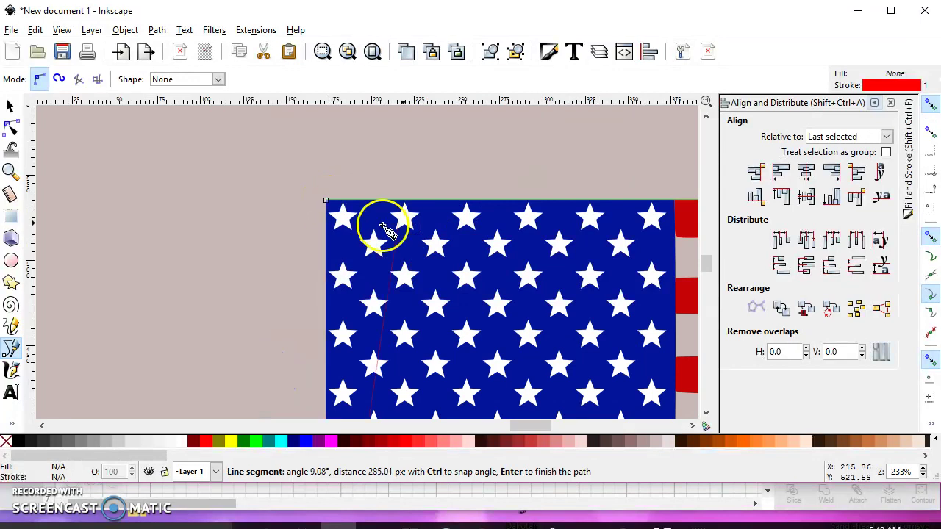
{"action": "scroll", "coordinate": [326, 202], "scroll_direction": "up", "scroll_amount": 4}
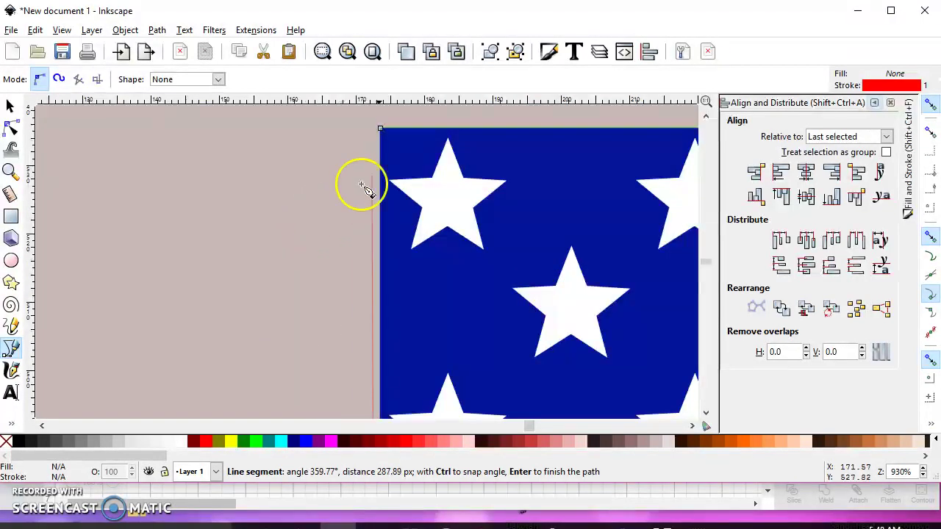
{"action": "left_click", "coordinate": [382, 131]}
{"action": "scroll", "coordinate": [330, 183], "scroll_direction": "down", "scroll_amount": 6}
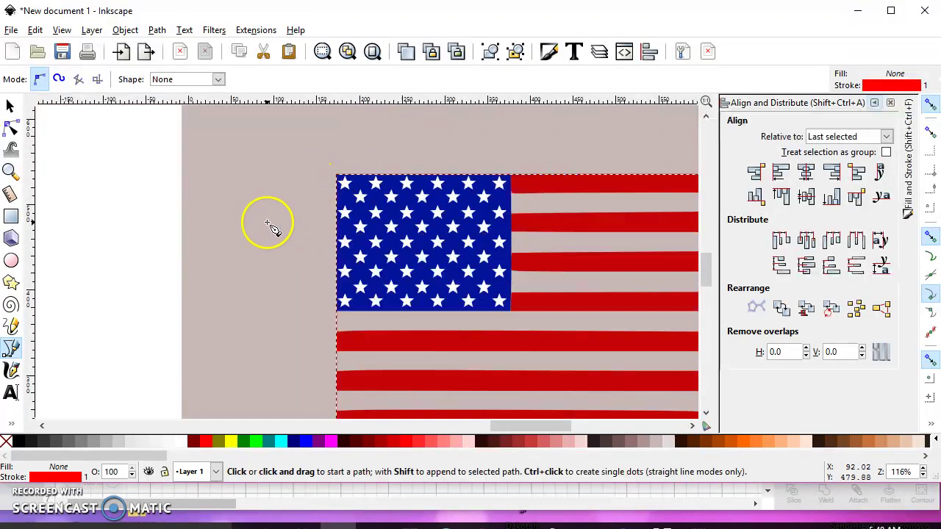
Fill the new rectangle white and remove its red stroke.
{"action": "scroll", "coordinate": [266, 221], "scroll_direction": "down", "scroll_amount": 2}
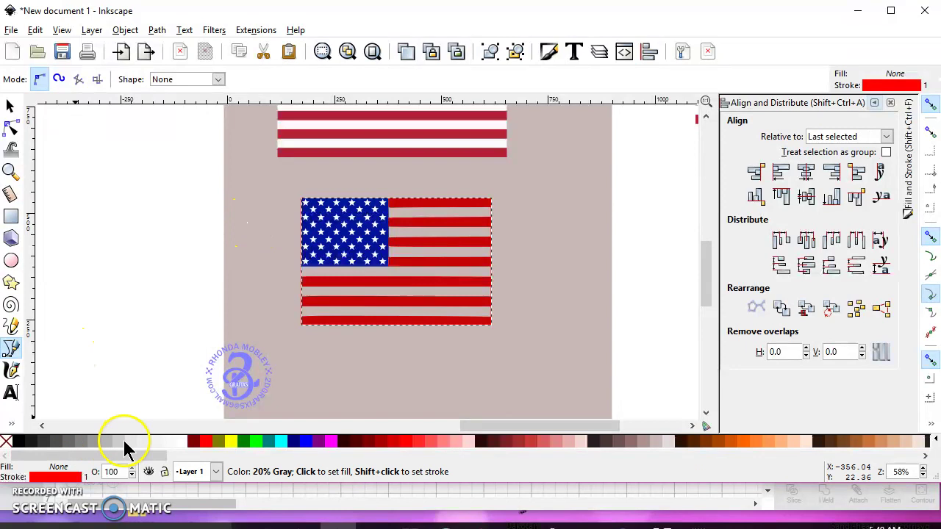
{"action": "left_click", "coordinate": [181, 441]}
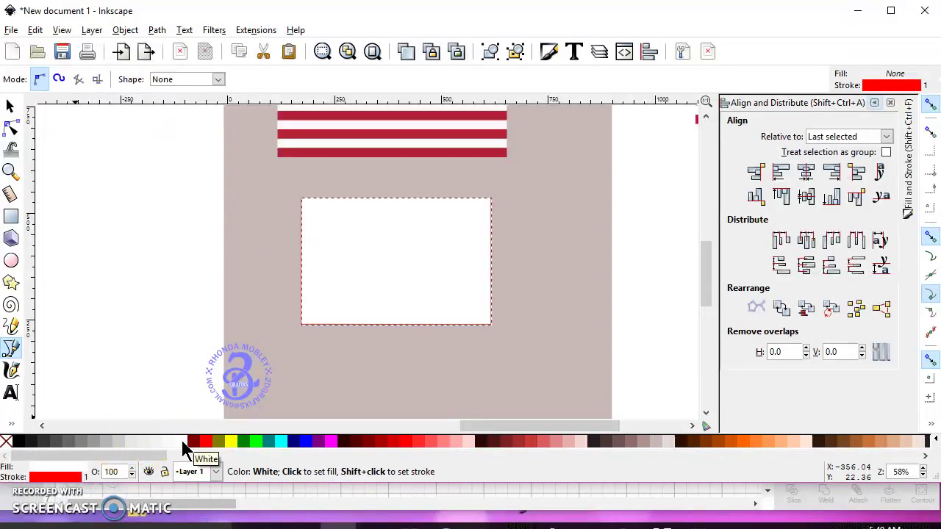
{"action": "left_click", "coordinate": [7, 442]}
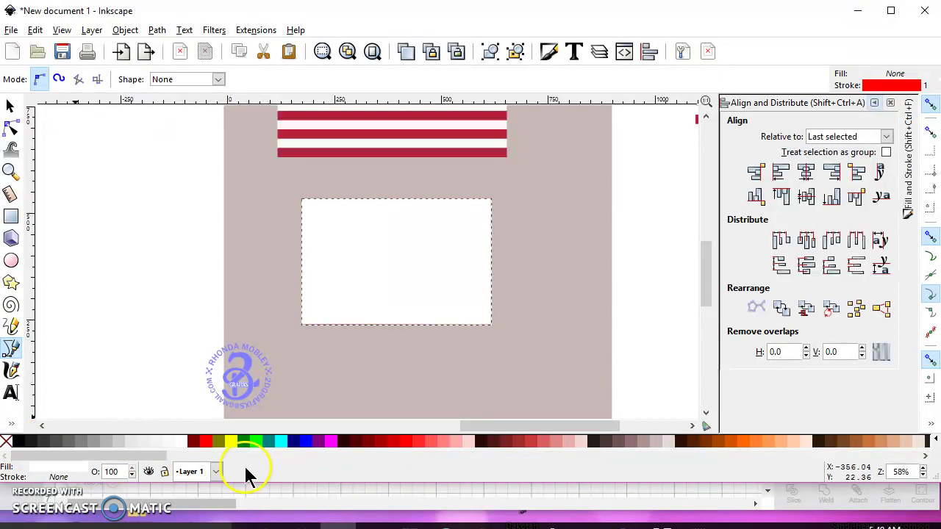
Lower the white rectangle two steps beneath the stripes and star canton.
{"action": "left_click", "coordinate": [10, 107]}
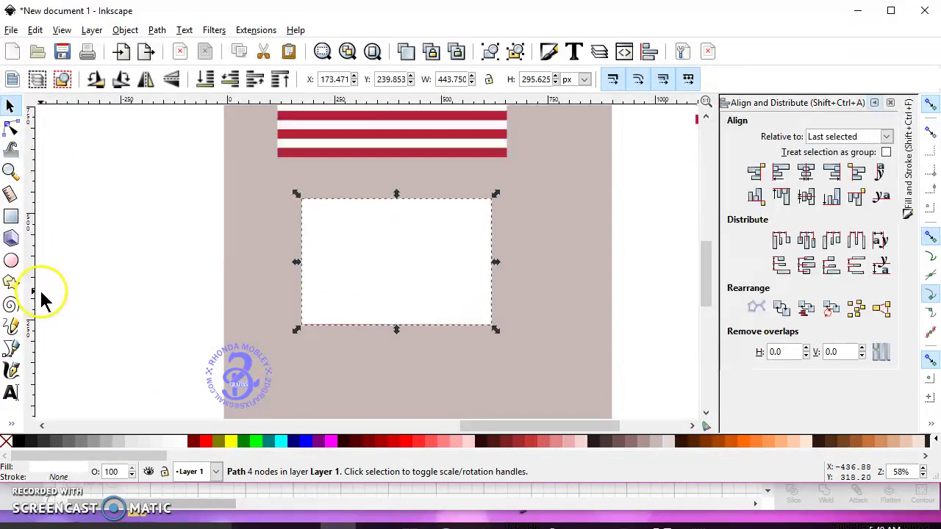
{"action": "left_click", "coordinate": [229, 79]}
{"action": "left_click", "coordinate": [229, 79]}
{"action": "left_click", "coordinate": [229, 80]}
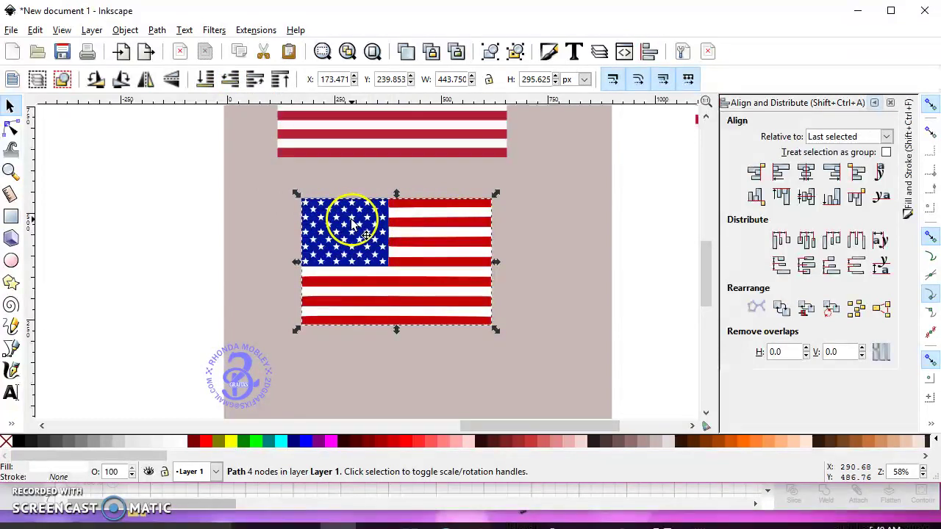
Turn off snapping and restore the star canton to its original position after test moves.
{"action": "scroll", "coordinate": [350, 221], "scroll_direction": "up", "scroll_amount": 4, "text": "ctrl"}
{"action": "scroll", "coordinate": [350, 222], "scroll_direction": "down", "scroll_amount": 2, "text": "ctrl"}
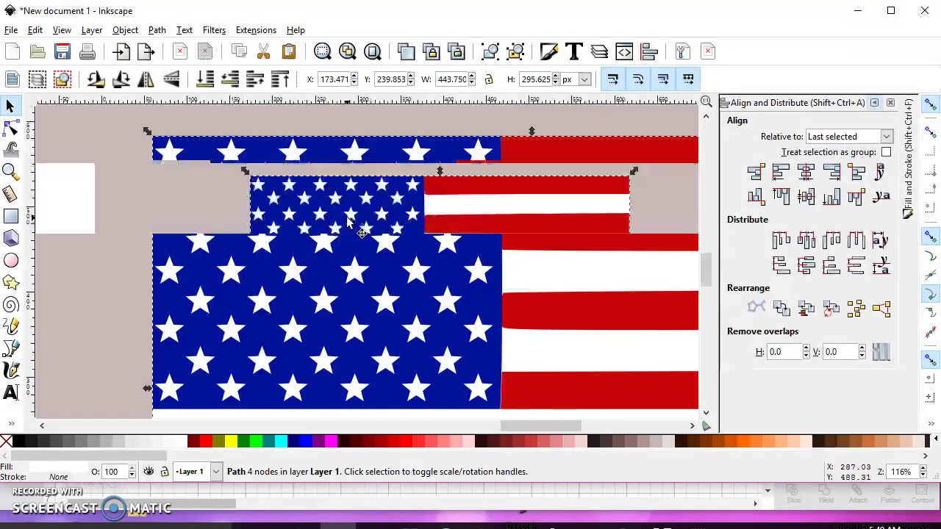
{"action": "left_click", "coordinate": [349, 218]}
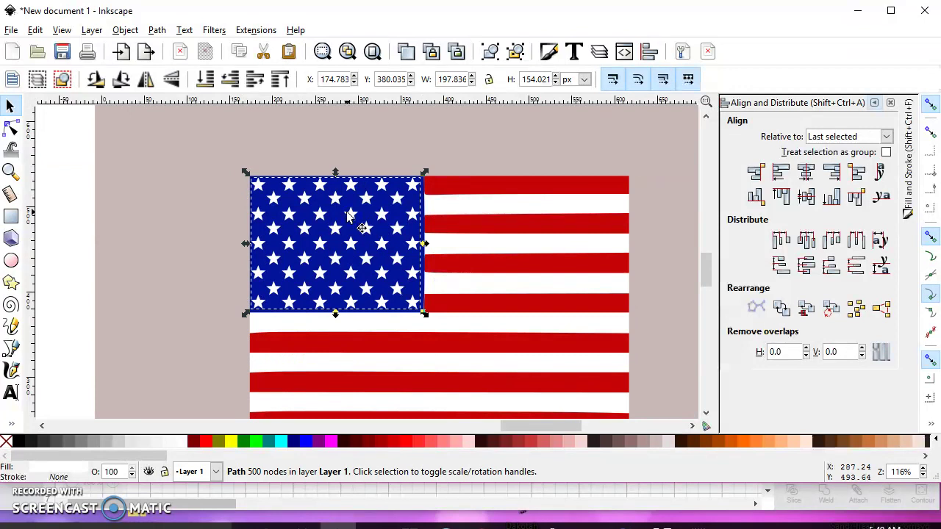
{"action": "left_click_drag", "start_coordinate": [350, 212], "coordinate": [227, 203]}
{"action": "left_click", "coordinate": [932, 105]}
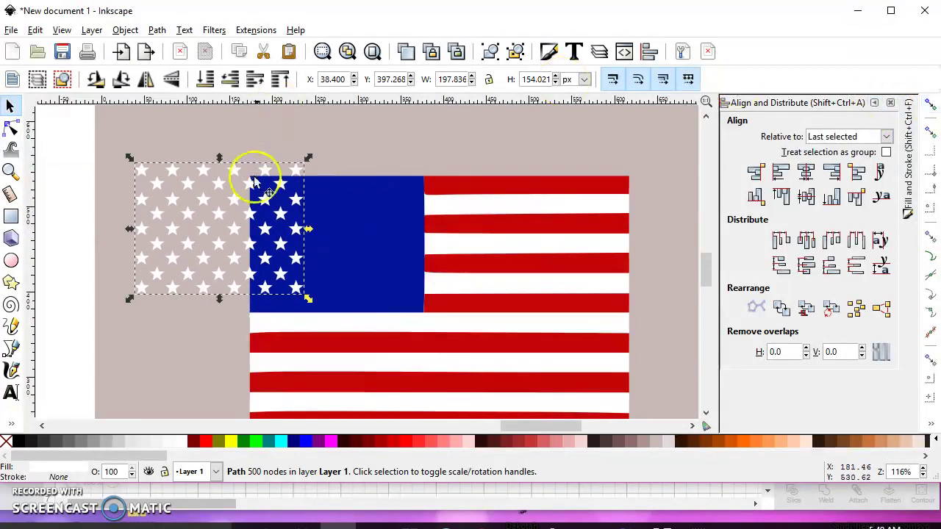
{"action": "left_click_drag", "start_coordinate": [236, 174], "coordinate": [346, 195]}
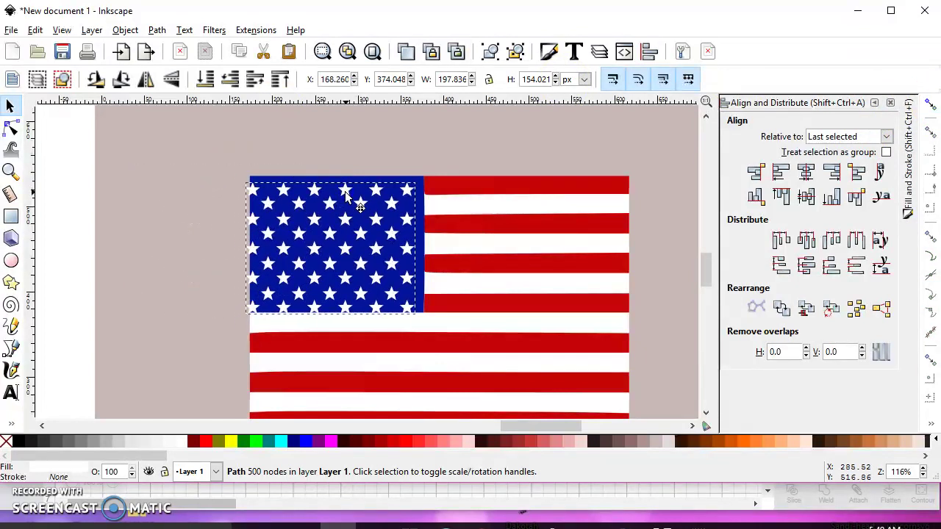
{"action": "key", "text": "ctrl+z"}
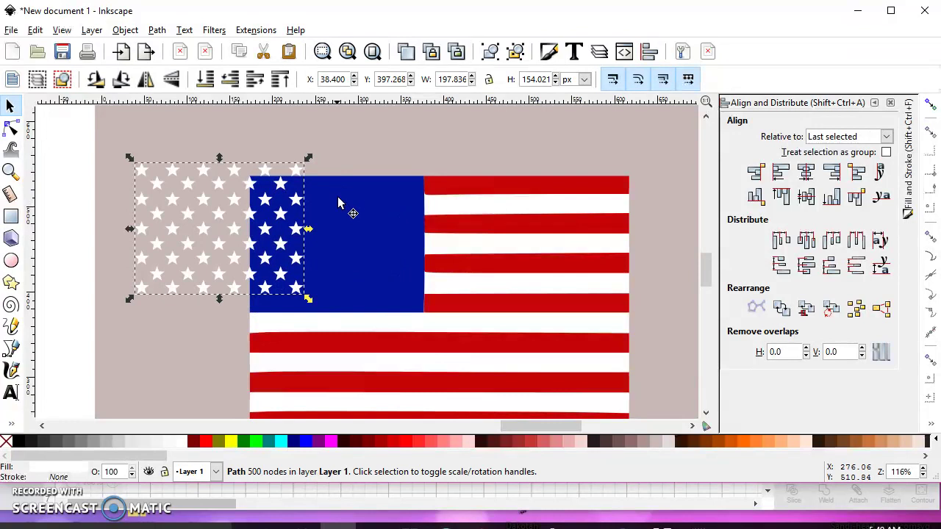
{"action": "key", "text": "ctrl+z"}
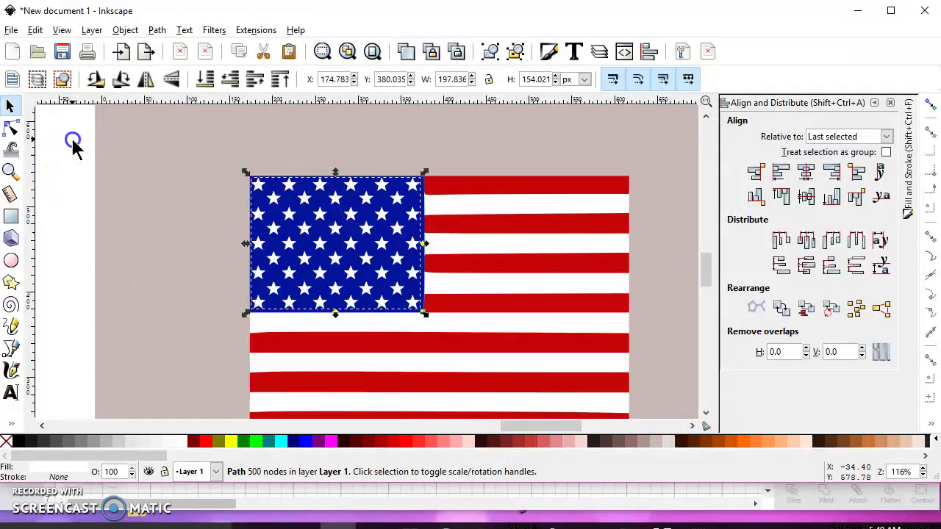
Apply Path > Difference to the star field and blue canton, then check the cut-out canton.
{"action": "left_click_drag", "start_coordinate": [72, 141], "coordinate": [445, 340]}
{"action": "left_click", "coordinate": [360, 225]}
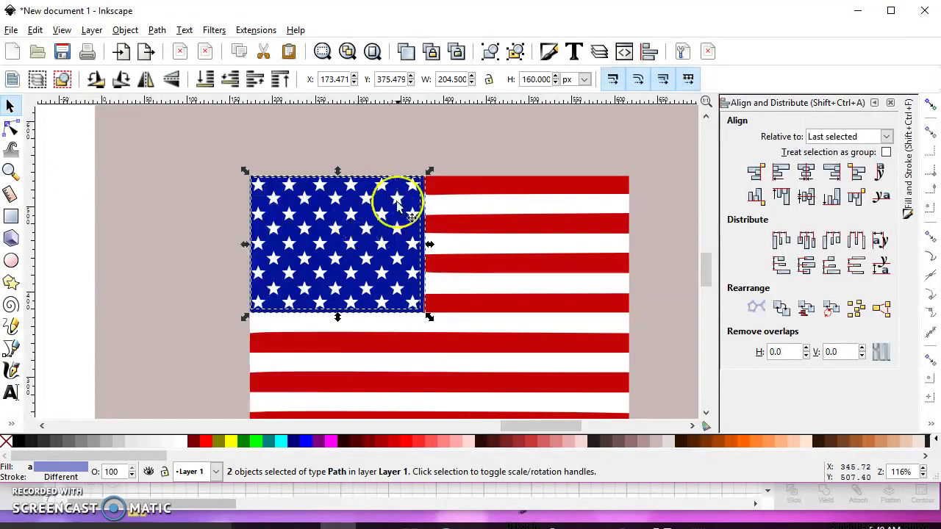
{"action": "left_click", "coordinate": [163, 32]}
{"action": "left_click", "coordinate": [187, 137]}
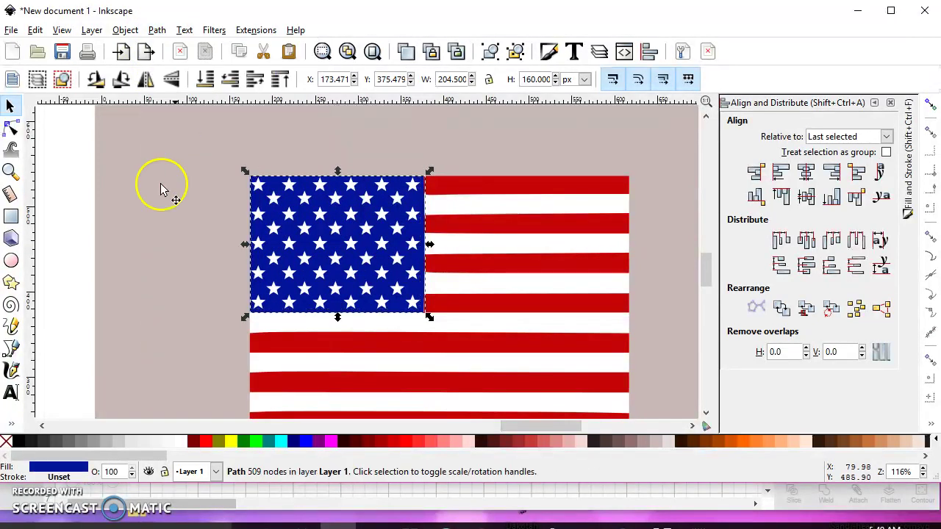
{"action": "left_click", "coordinate": [42, 196]}
{"action": "left_click", "coordinate": [303, 212]}
{"action": "mouse_move", "coordinate": [308, 219]}
{"action": "left_mouse_down"}
{"action": "mouse_move", "coordinate": [237, 202]}
{"action": "mouse_move", "coordinate": [173, 158]}
{"action": "mouse_move", "coordinate": [247, 208]}
{"action": "mouse_move", "coordinate": [490, 212]}
{"action": "mouse_move", "coordinate": [483, 245]}
{"action": "mouse_move", "coordinate": [490, 242]}
{"action": "mouse_move", "coordinate": [483, 232]}
{"action": "mouse_move", "coordinate": [303, 218]}
{"action": "left_mouse_up"}
{"action": "left_click", "coordinate": [379, 261]}
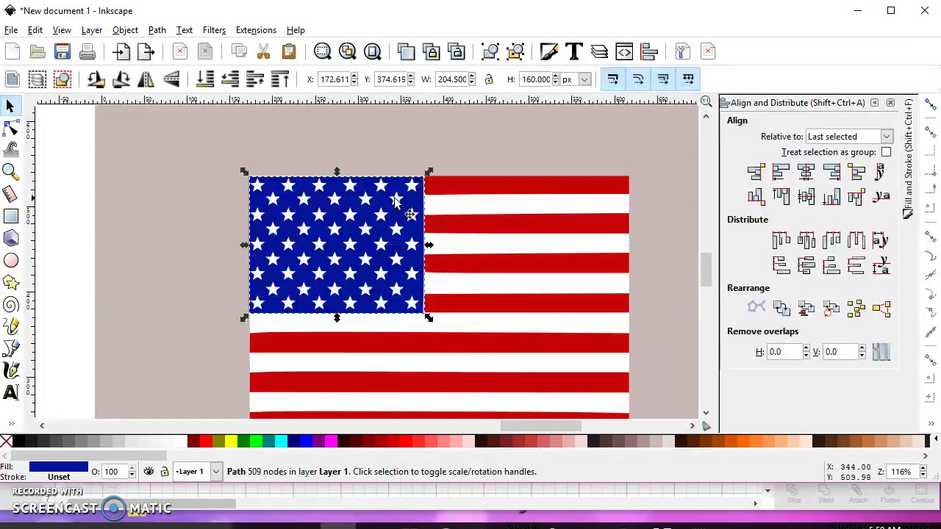
{"action": "scroll", "coordinate": [379, 220], "scroll_direction": "down", "scroll_amount": 2, "text": "ctrl"}
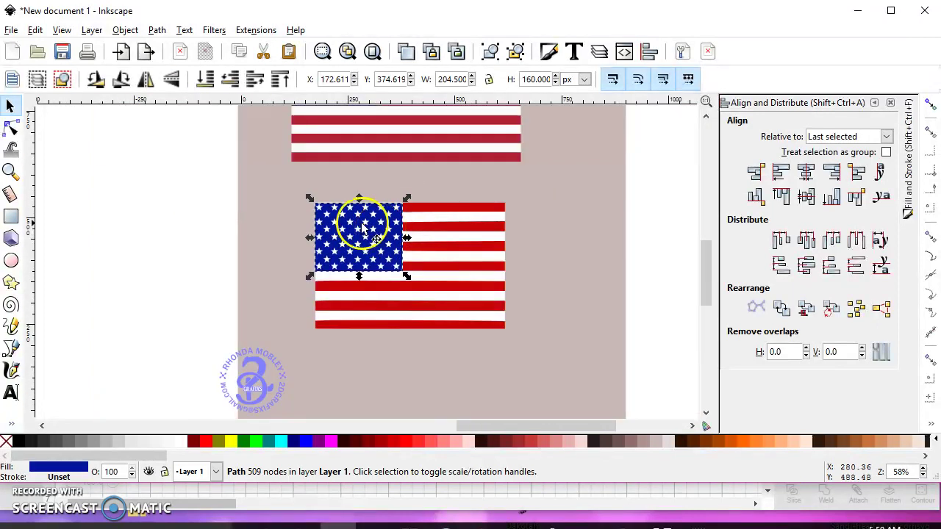
{"action": "scroll", "coordinate": [363, 221], "scroll_direction": "up", "scroll_amount": 2, "text": "ctrl"}
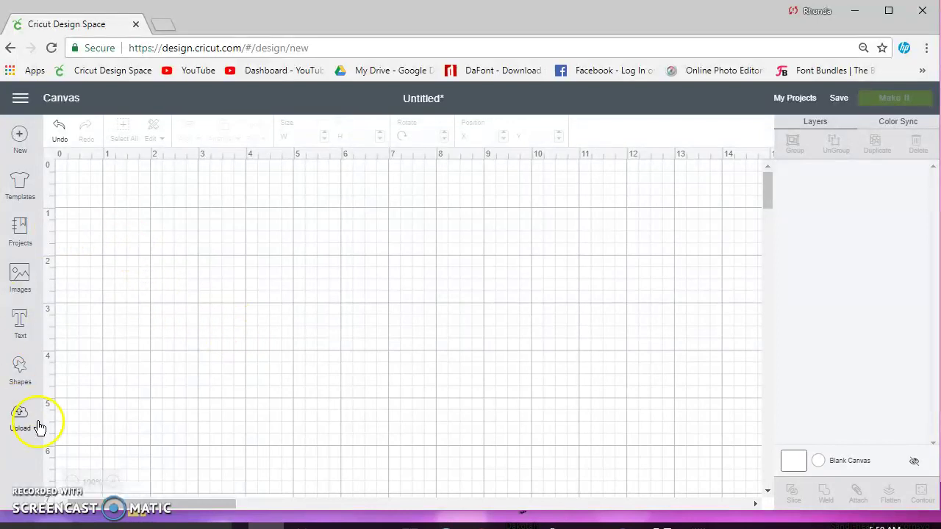
Add a star from Shapes and move it up and right.
{"action": "left_click", "coordinate": [20, 366]}
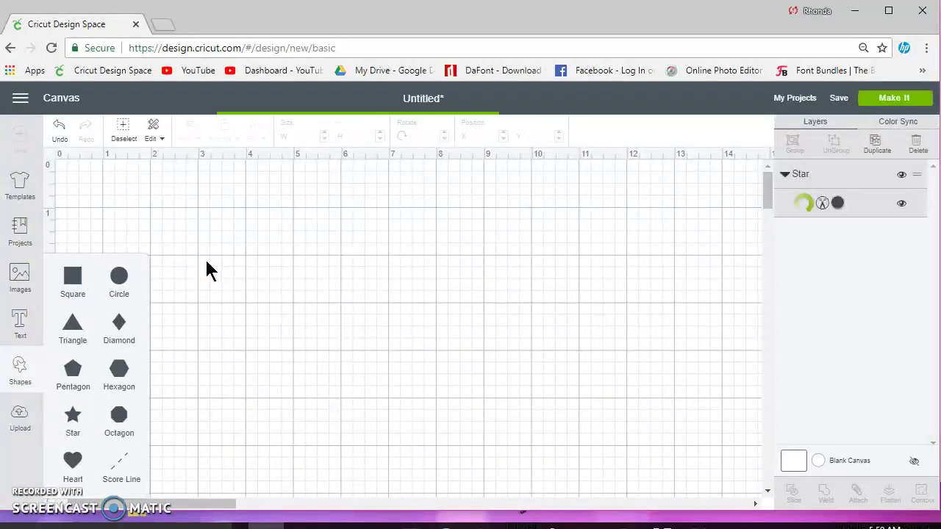
{"action": "left_click", "coordinate": [204, 272]}
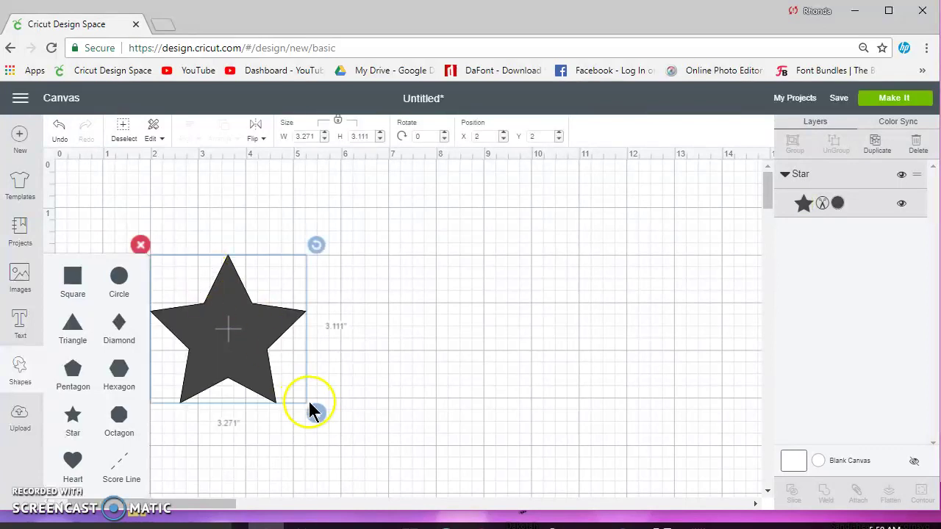
{"action": "left_click_drag", "start_coordinate": [265, 330], "coordinate": [313, 280]}
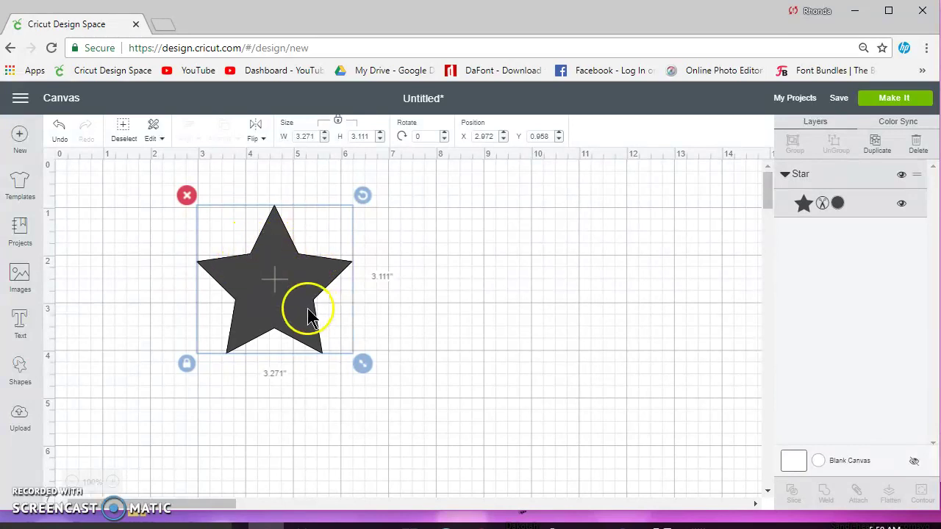
Unlock proportions and shrink the star to about 0.437 × 0.39 in.
{"action": "left_click", "coordinate": [188, 363]}
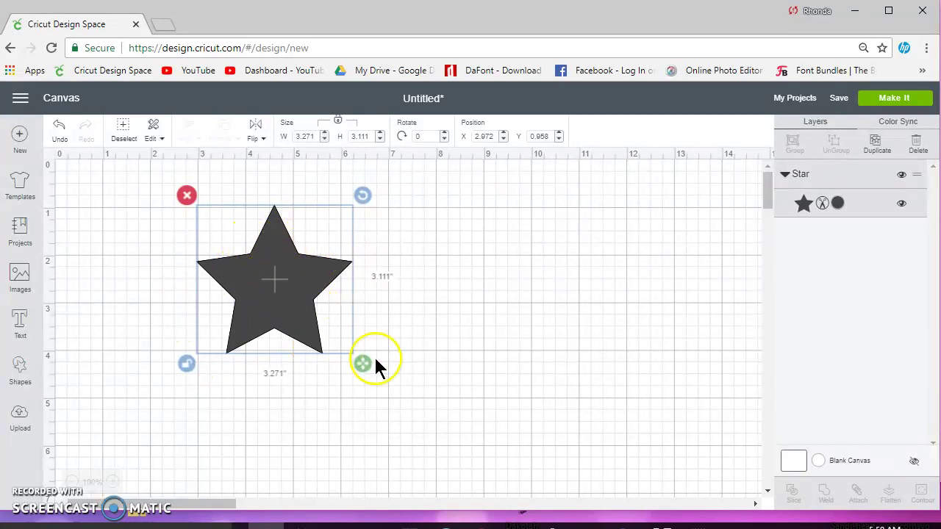
{"action": "left_click_drag", "start_coordinate": [362, 363], "coordinate": [303, 301]}
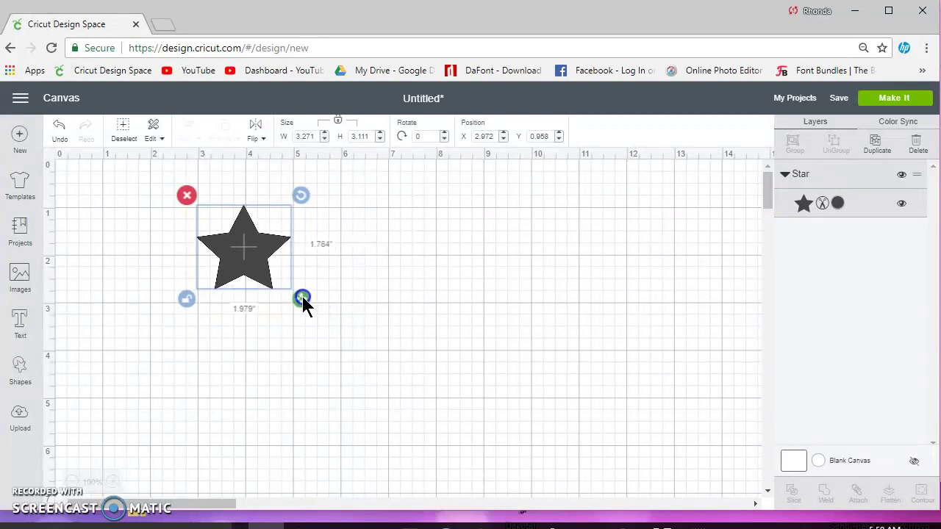
{"action": "left_click", "coordinate": [187, 299]}
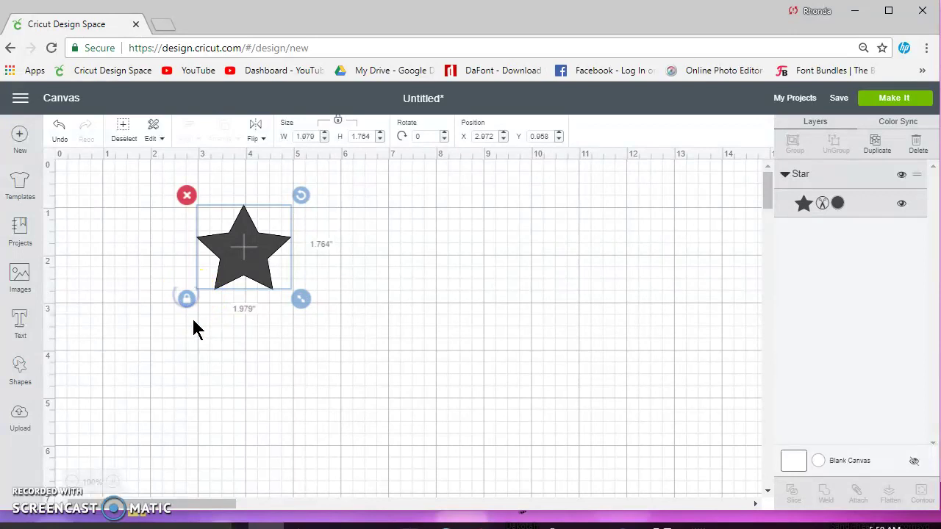
{"action": "left_click", "coordinate": [183, 298]}
{"action": "left_click", "coordinate": [266, 261]}
{"action": "mouse_move", "coordinate": [266, 261]}
{"action": "left_mouse_down"}
{"action": "mouse_move", "coordinate": [254, 281]}
{"action": "mouse_move", "coordinate": [269, 265]}
{"action": "left_mouse_up"}
{"action": "left_click_drag", "start_coordinate": [304, 309], "coordinate": [234, 248]}
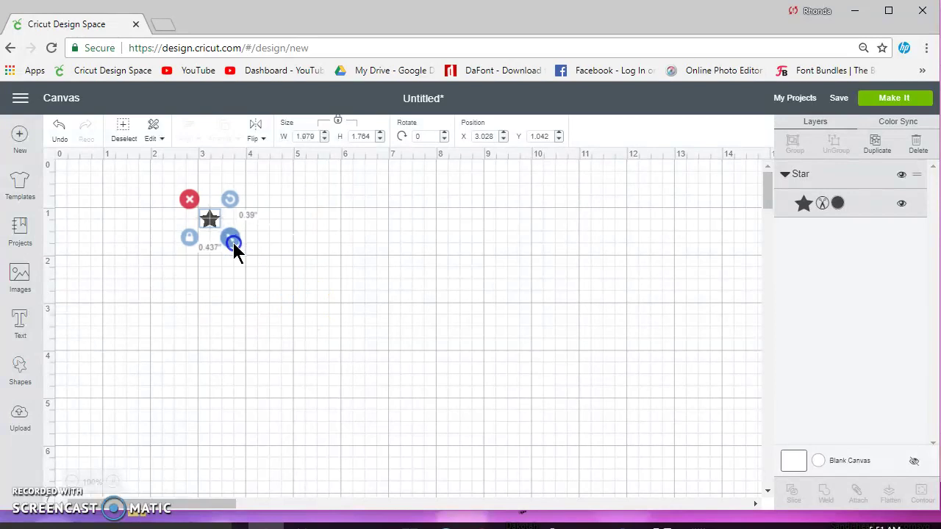
Duplicate the star four times to make five stars.
{"action": "left_click", "coordinate": [877, 143]}
{"action": "left_click", "coordinate": [877, 143]}
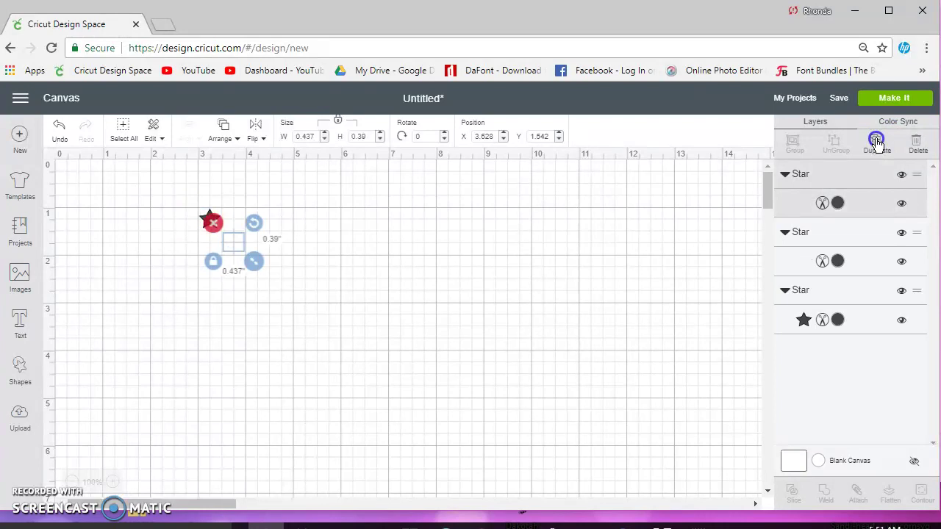
{"action": "left_click", "coordinate": [877, 143]}
{"action": "left_click", "coordinate": [877, 143]}
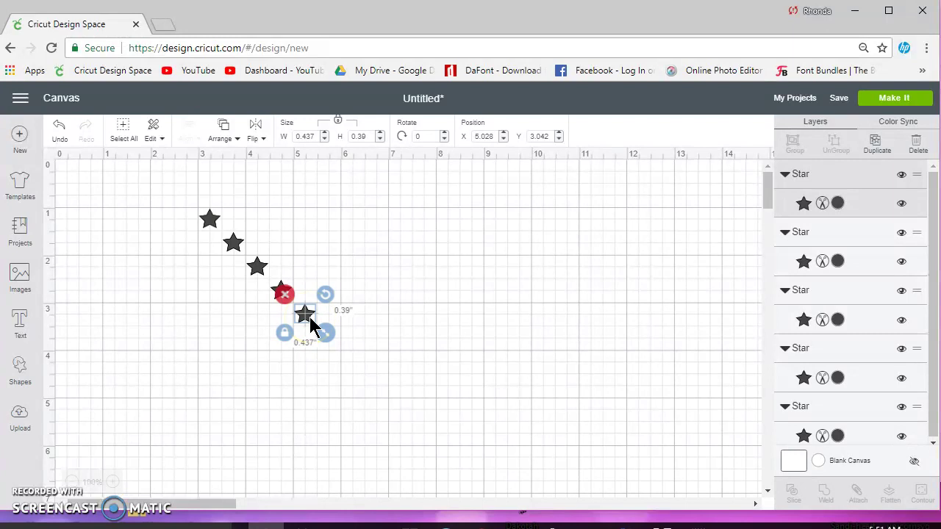
{"action": "left_click_drag", "start_coordinate": [312, 315], "coordinate": [381, 225]}
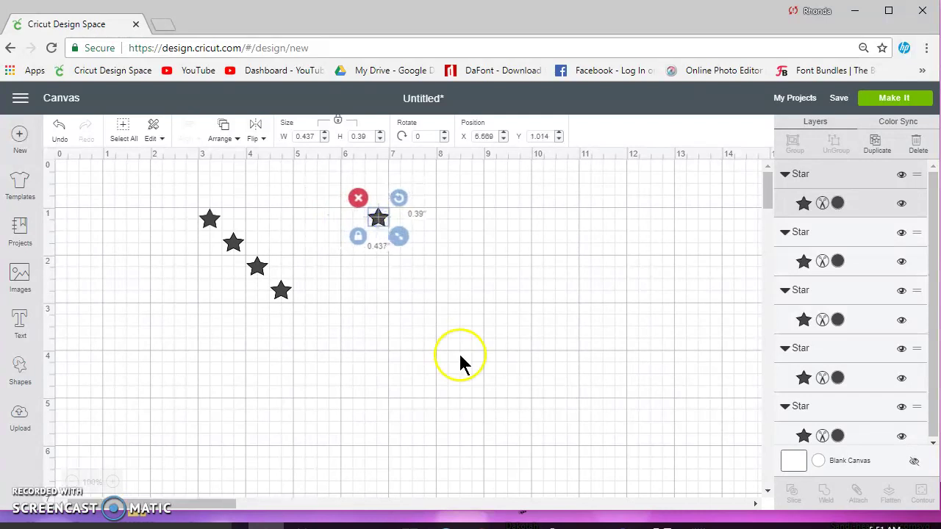
Align the five stars' bottoms and distribute them horizontally across 3.979 in.
{"action": "left_click", "coordinate": [211, 222]}
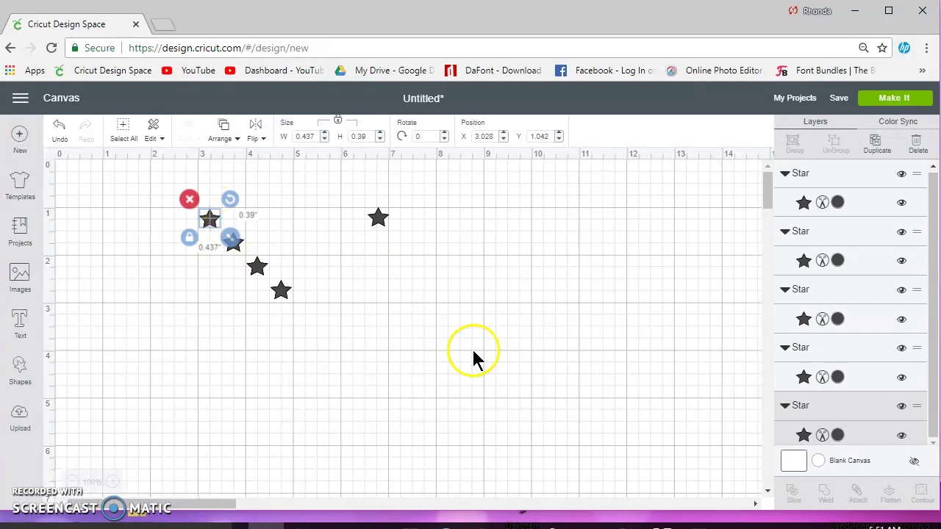
{"action": "left_click_drag", "start_coordinate": [470, 353], "coordinate": [166, 172]}
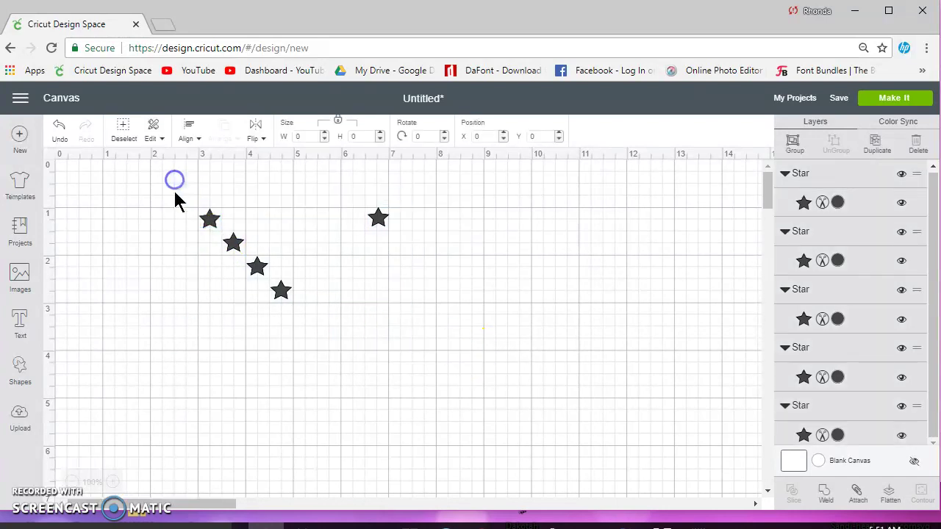
{"action": "left_click", "coordinate": [190, 130]}
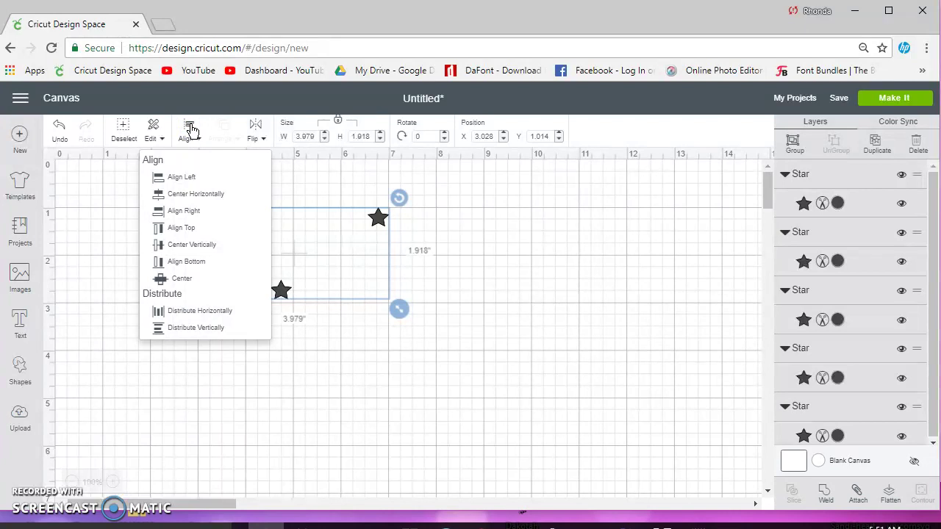
{"action": "left_click", "coordinate": [185, 261]}
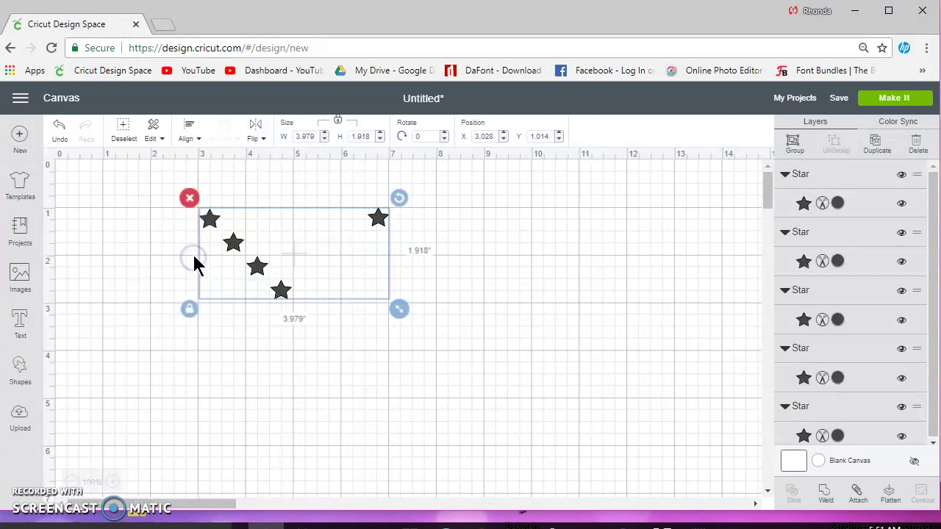
{"action": "left_click", "coordinate": [185, 287]}
{"action": "left_click", "coordinate": [395, 291]}
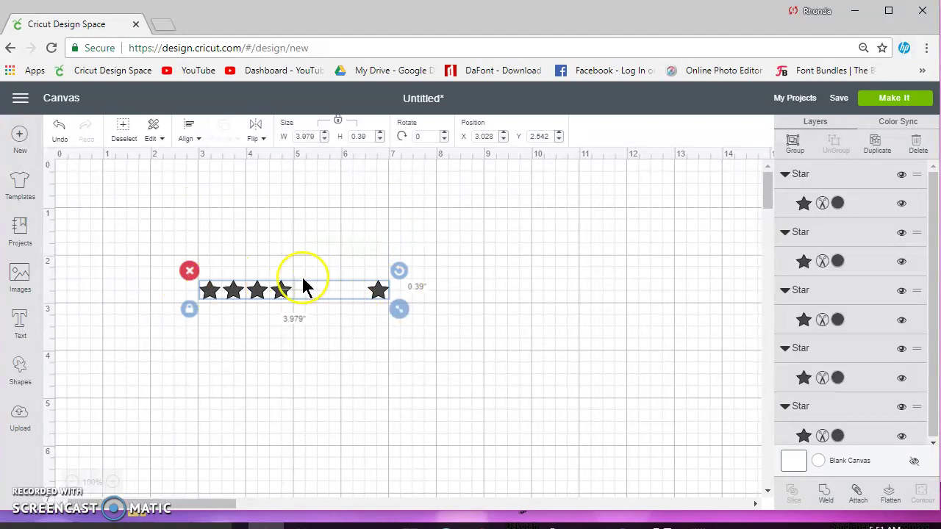
{"action": "left_click", "coordinate": [188, 128]}
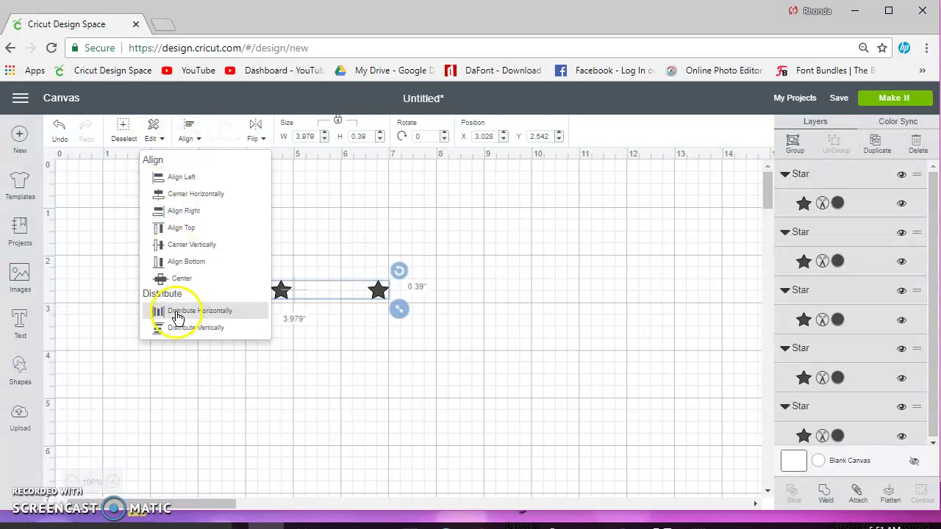
{"action": "left_click", "coordinate": [226, 312]}
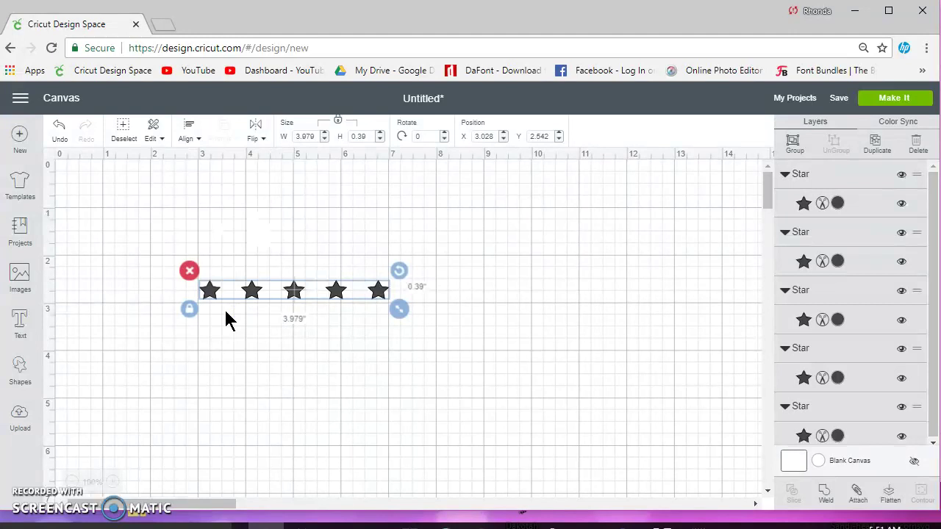
Move the first and last stars inward to tighten the row.
{"action": "left_click", "coordinate": [235, 332]}
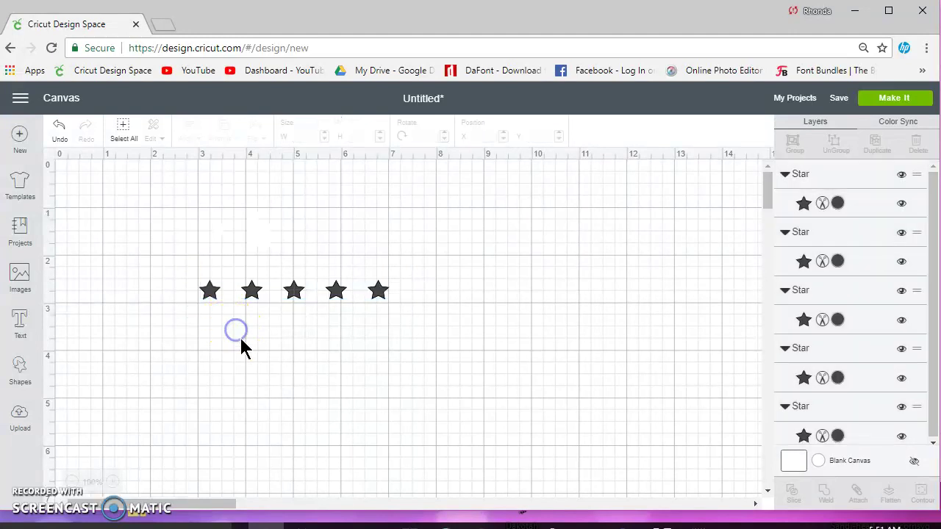
{"action": "left_click", "coordinate": [210, 293]}
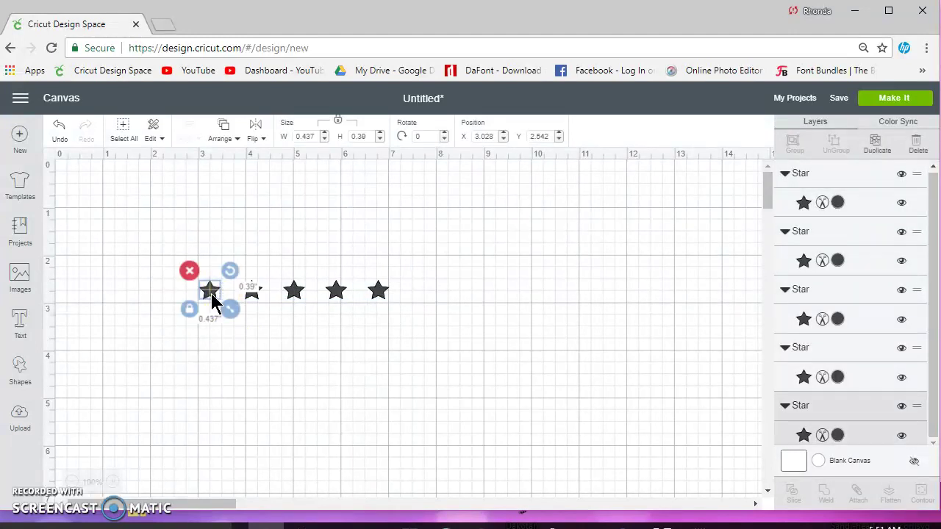
{"action": "left_click_drag", "start_coordinate": [211, 297], "coordinate": [228, 298]}
{"action": "left_click", "coordinate": [374, 294]}
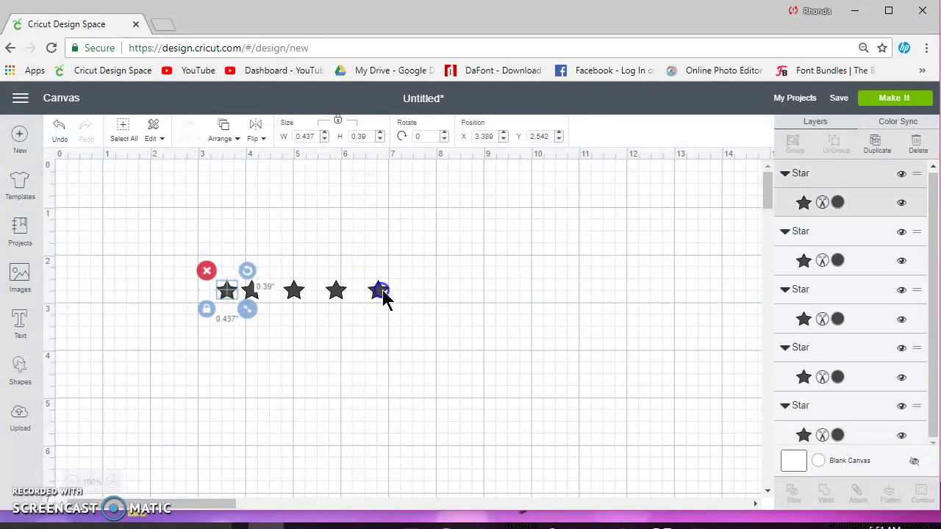
{"action": "left_click_drag", "start_coordinate": [384, 300], "coordinate": [346, 313]}
Bottom-align and distribute the five stars across 2.993 in, then weld them.
{"action": "left_click_drag", "start_coordinate": [415, 334], "coordinate": [184, 266]}
{"action": "left_click", "coordinate": [189, 127]}
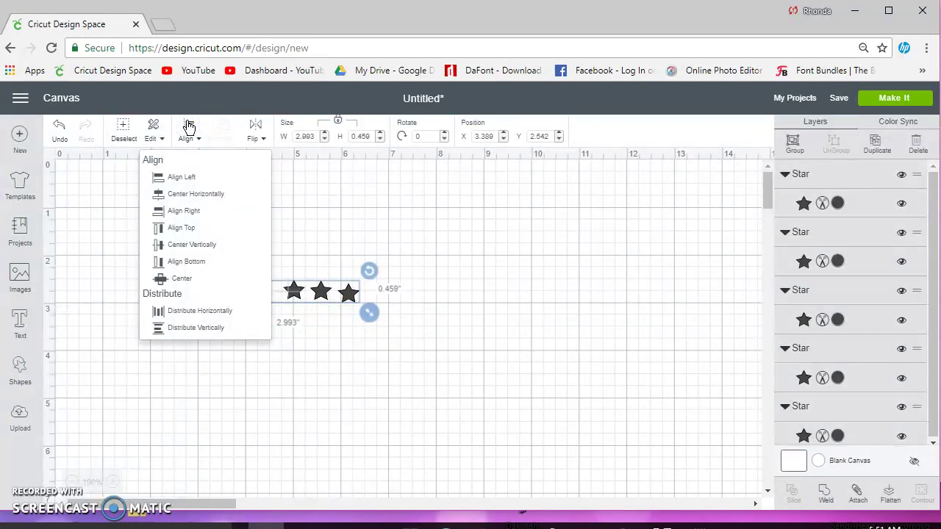
{"action": "left_click", "coordinate": [197, 262]}
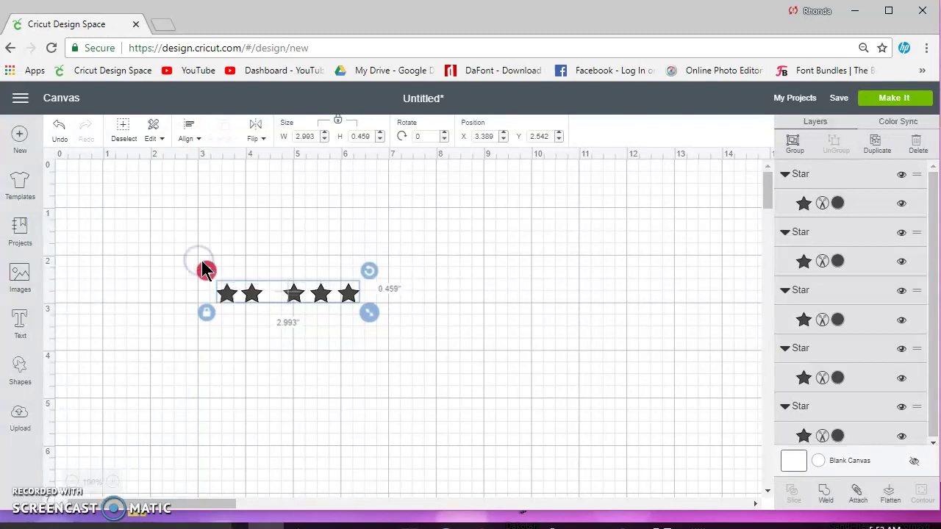
{"action": "left_click", "coordinate": [191, 127]}
{"action": "left_click", "coordinate": [214, 311]}
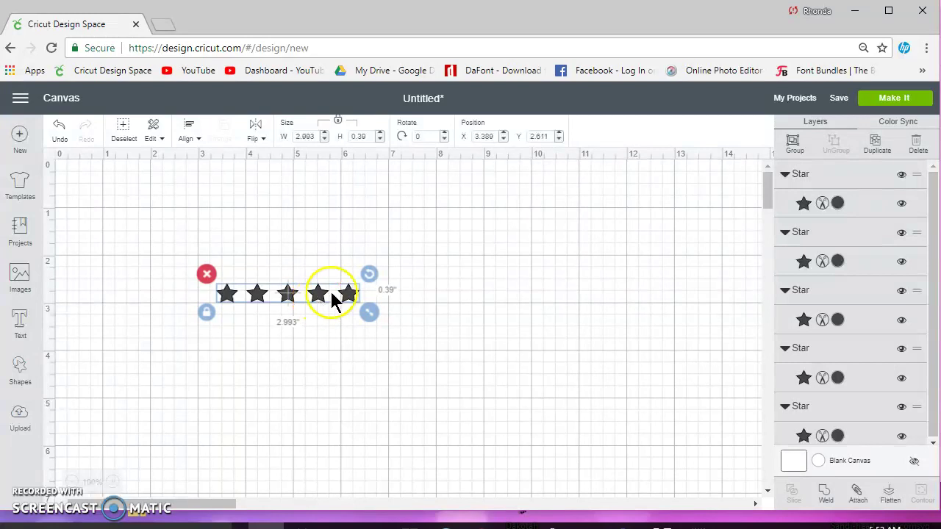
{"action": "left_click", "coordinate": [826, 493]}
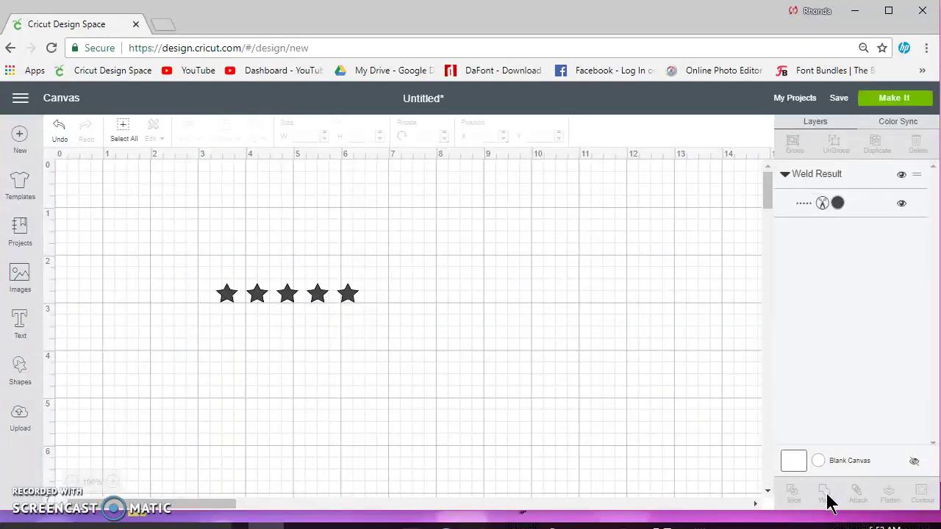
Duplicate the welded star row four times to make five rows.
{"action": "left_click", "coordinate": [348, 298]}
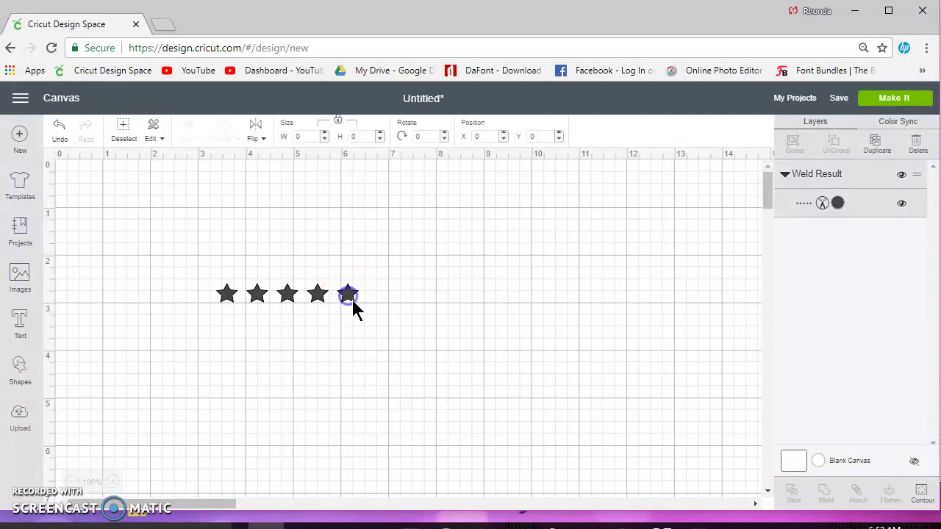
{"action": "left_click", "coordinate": [871, 145]}
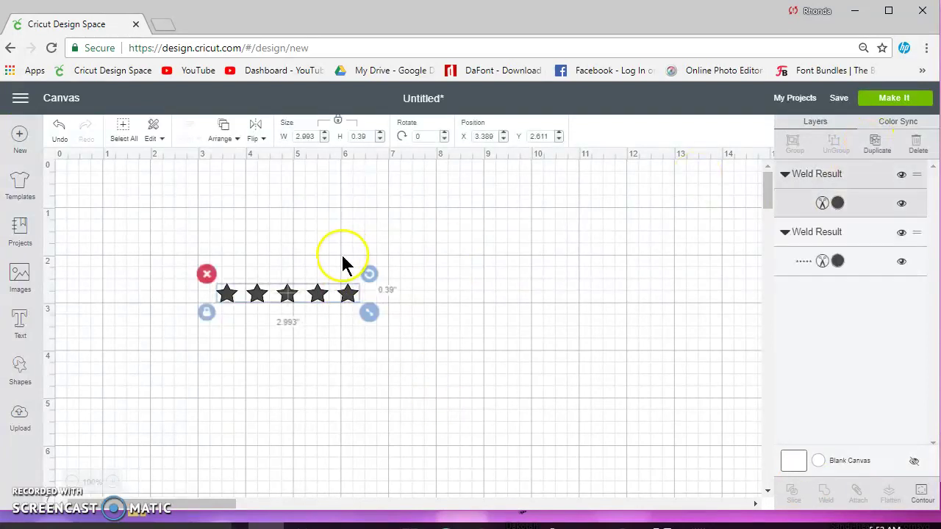
{"action": "left_click", "coordinate": [874, 143]}
{"action": "left_click", "coordinate": [875, 143]}
{"action": "left_click", "coordinate": [874, 143]}
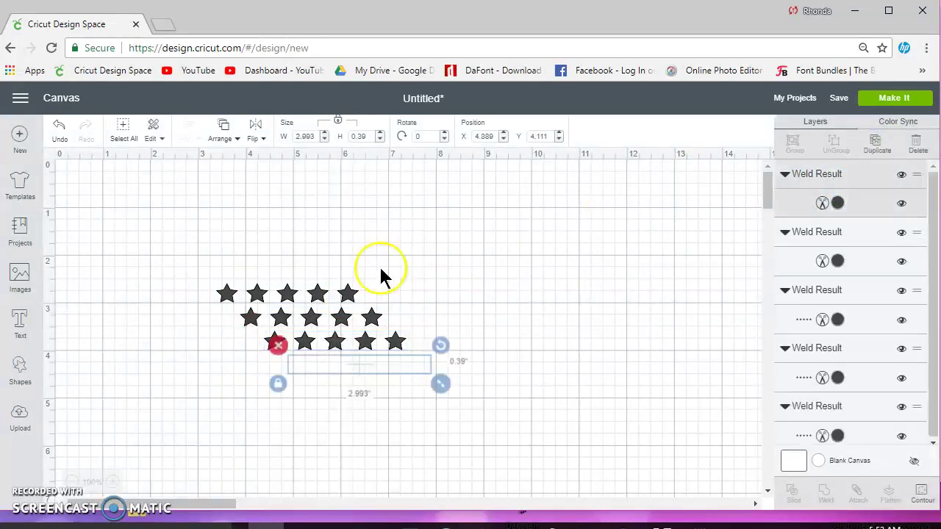
Align all five rows left, distribute them vertically, and move the grid toward the upper left.
{"action": "left_click_drag", "start_coordinate": [172, 252], "coordinate": [540, 450]}
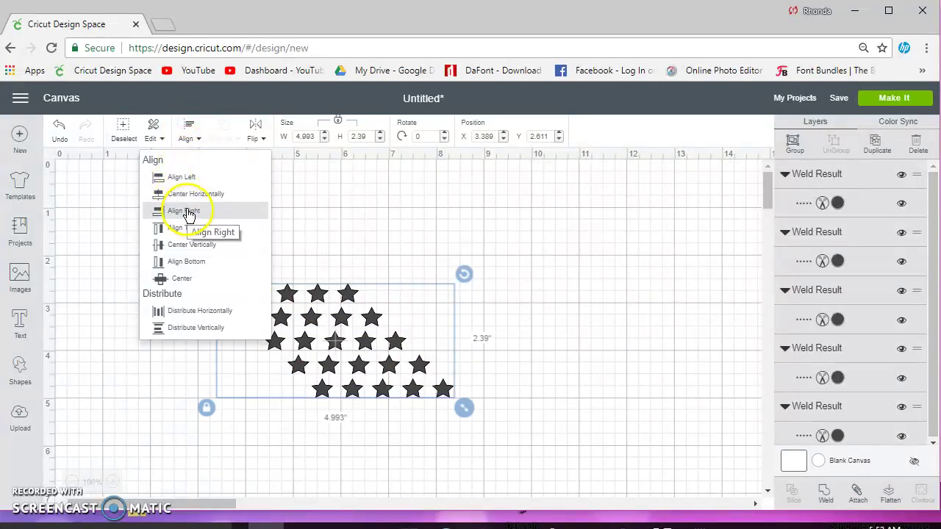
{"action": "left_click", "coordinate": [180, 177]}
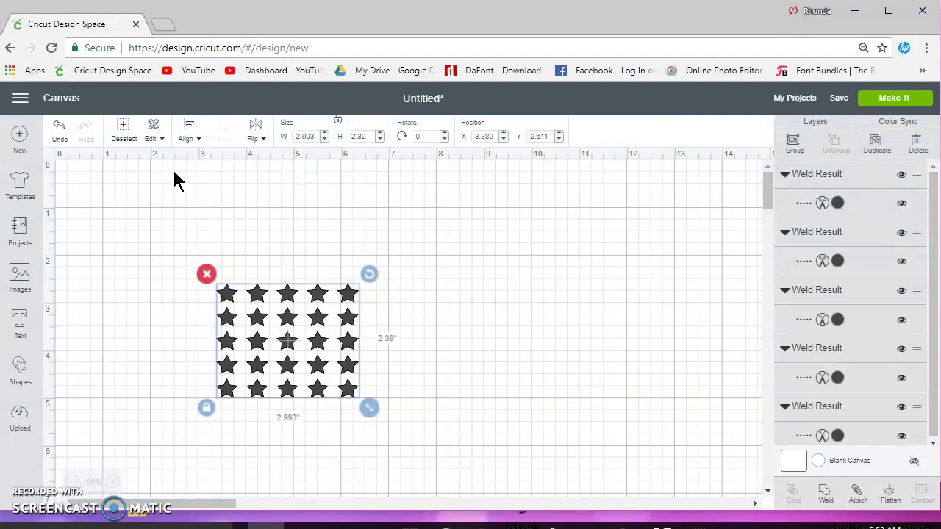
{"action": "left_click", "coordinate": [189, 131]}
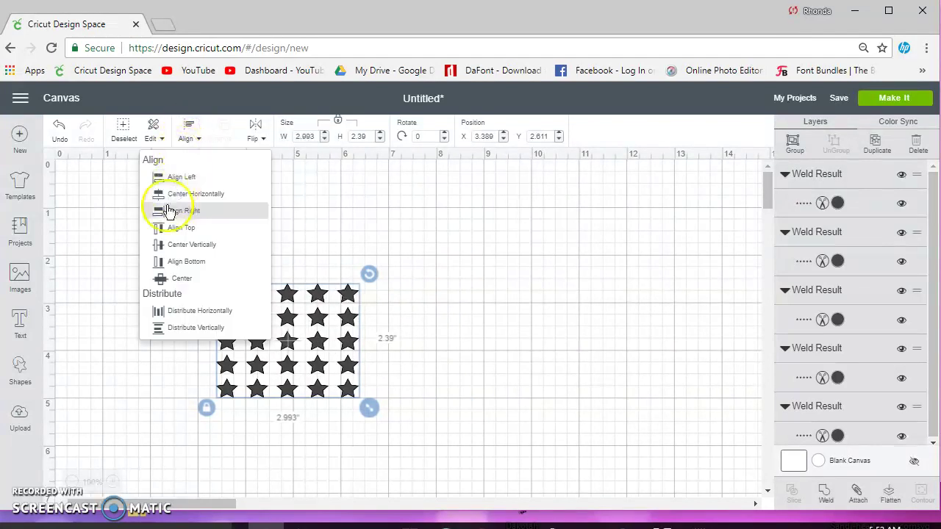
{"action": "left_click", "coordinate": [189, 328]}
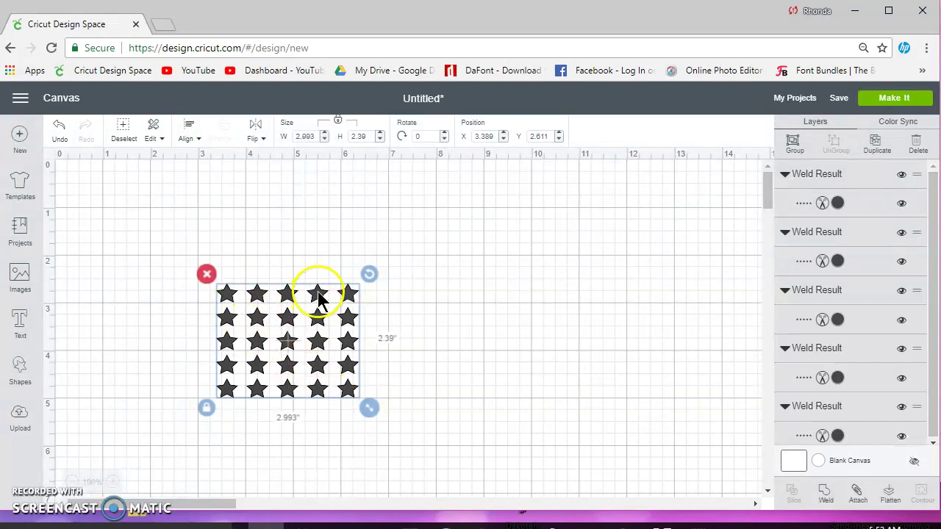
{"action": "left_click_drag", "start_coordinate": [315, 294], "coordinate": [245, 220]}
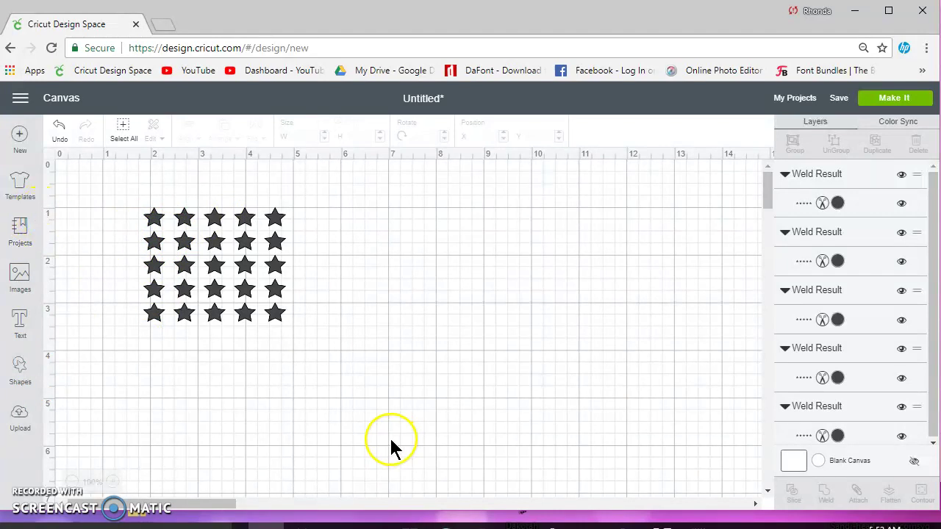
In Inkscape, select the right-hand flag image and nudge it slightly left.
{"action": "left_click", "coordinate": [338, 526]}
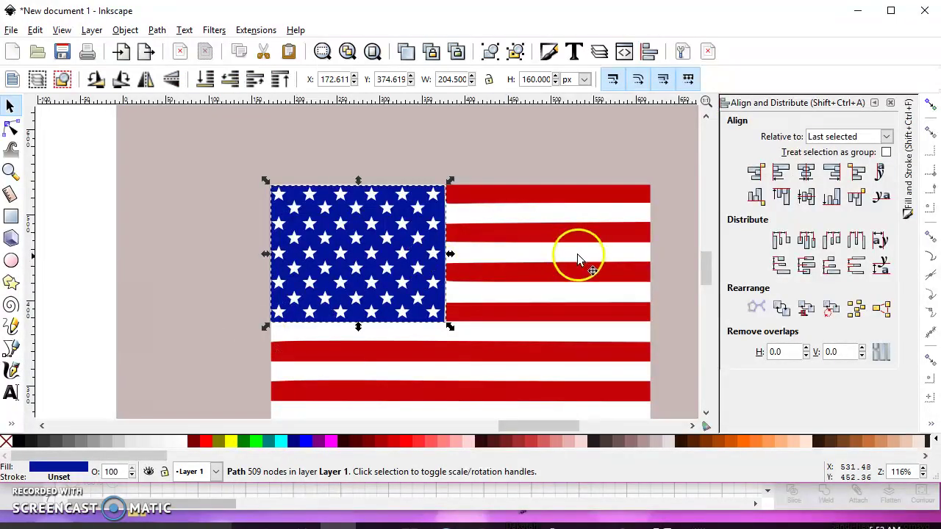
{"action": "scroll", "coordinate": [485, 269], "scroll_direction": "down", "scroll_amount": 1}
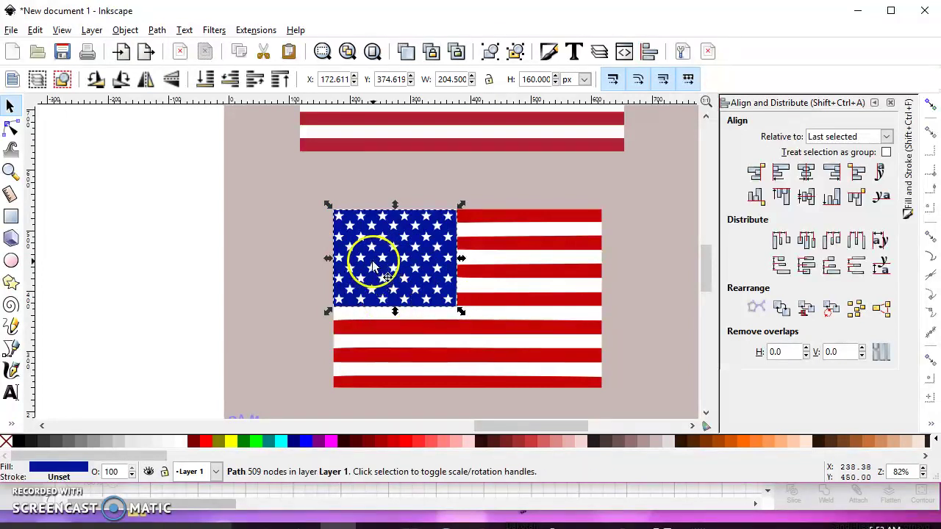
{"action": "scroll", "coordinate": [246, 288], "scroll_direction": "down", "scroll_amount": 2}
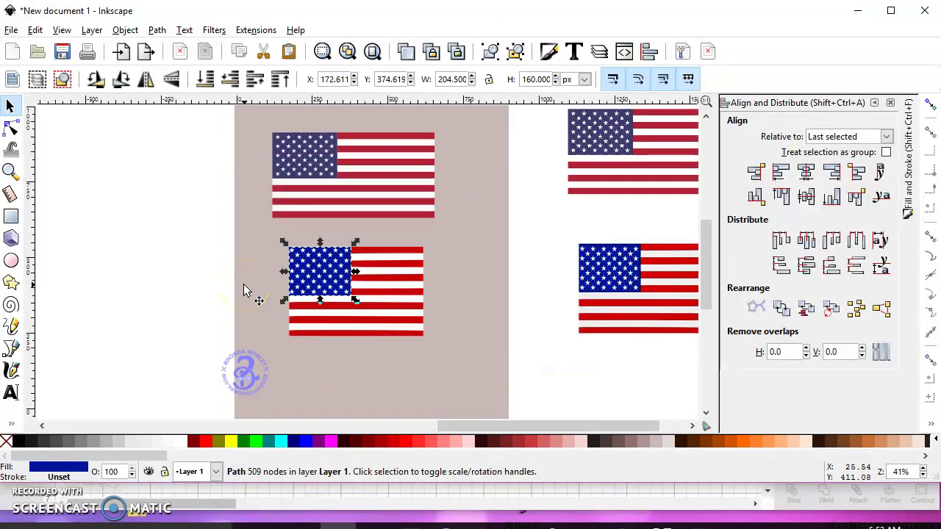
{"action": "left_click", "coordinate": [612, 266]}
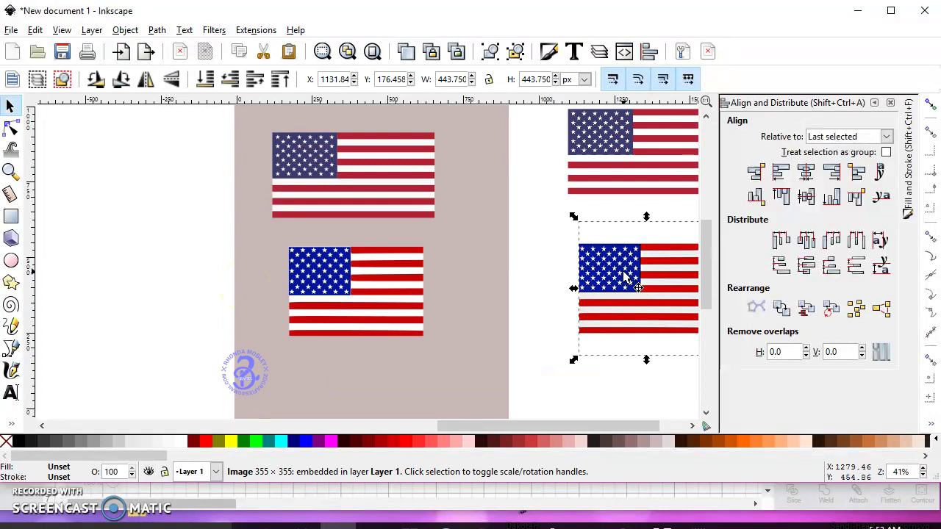
{"action": "left_click_drag", "start_coordinate": [623, 276], "coordinate": [567, 269]}
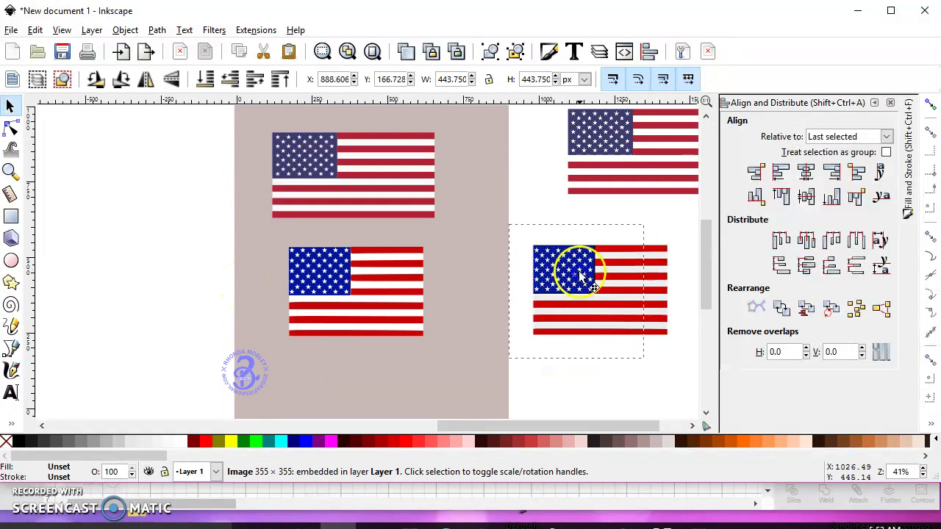
Trace the flag image with Path > Trace Bitmap using colours.
{"action": "left_click", "coordinate": [157, 30]}
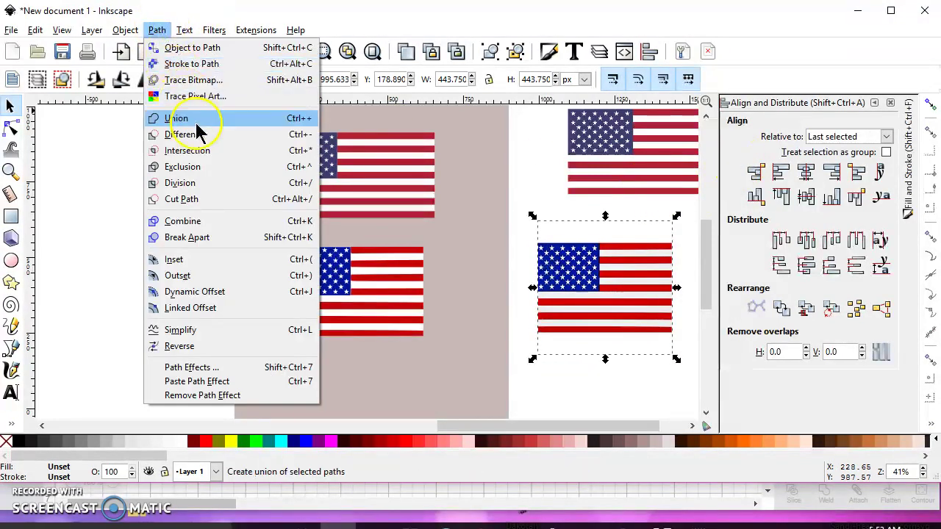
{"action": "left_click", "coordinate": [192, 79]}
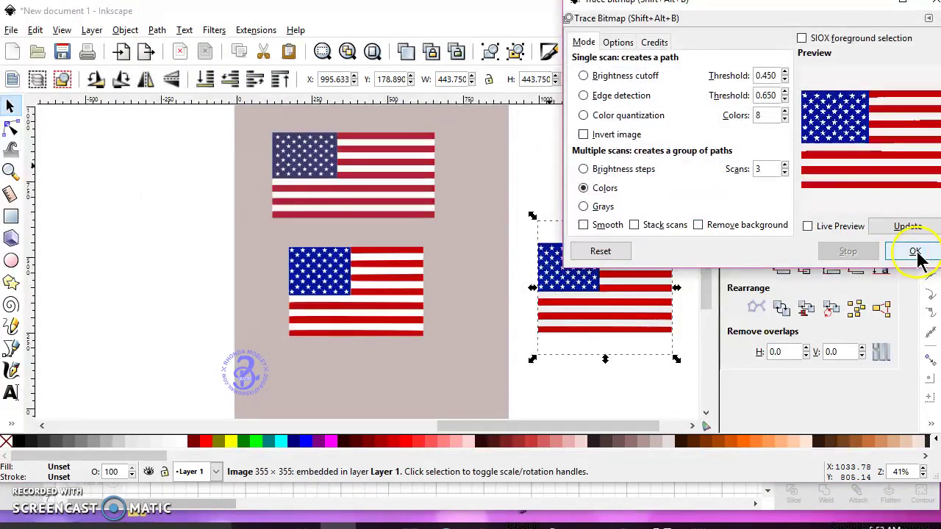
{"action": "left_click", "coordinate": [915, 252]}
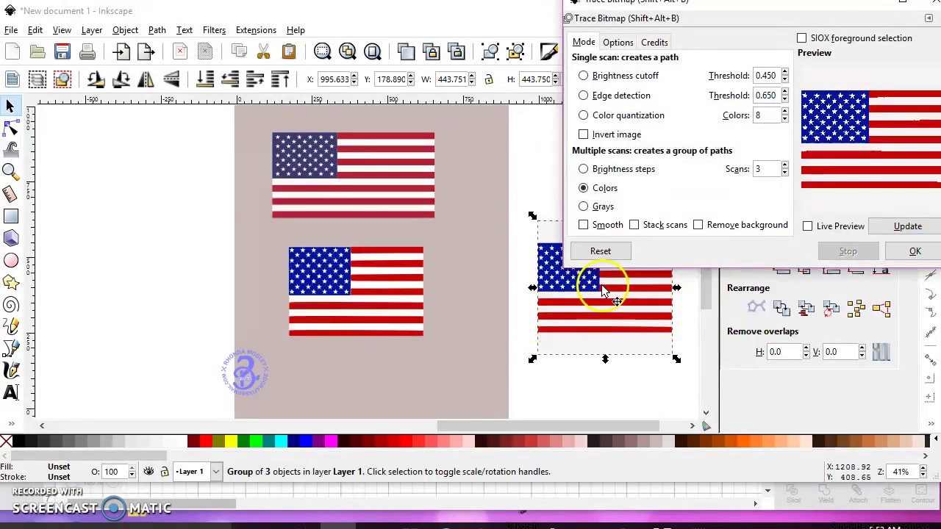
Move the traced flag group to the blank area left of the page and copy it.
{"action": "mouse_move", "coordinate": [597, 291]}
{"action": "left_mouse_down"}
{"action": "mouse_move", "coordinate": [399, 304]}
{"action": "mouse_move", "coordinate": [157, 275]}
{"action": "mouse_move", "coordinate": [130, 259]}
{"action": "left_mouse_up"}
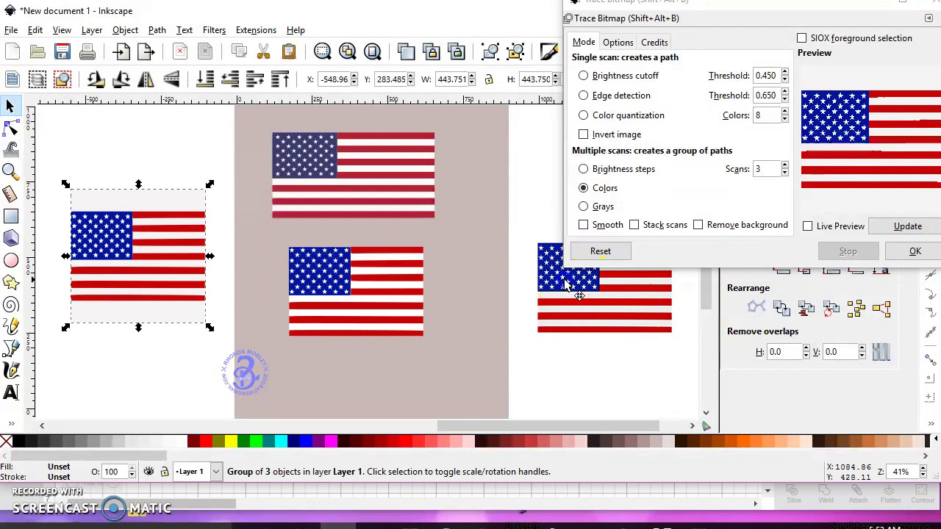
{"action": "left_click", "coordinate": [588, 285]}
{"action": "left_click", "coordinate": [168, 248]}
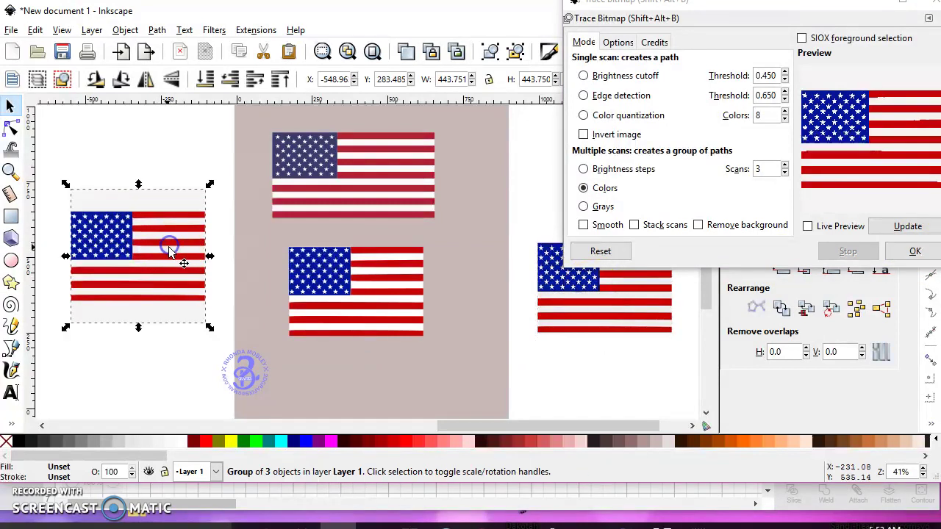
{"action": "right_click", "coordinate": [150, 233]}
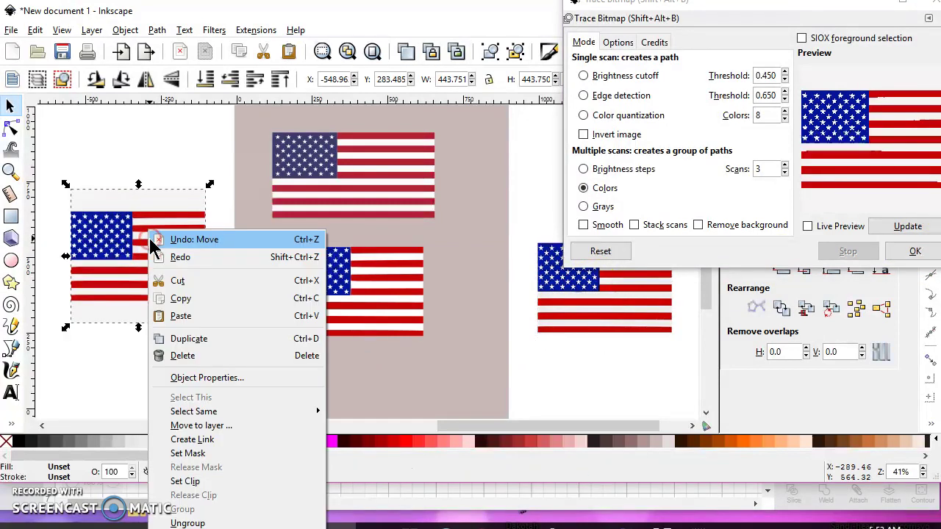
{"action": "left_click", "coordinate": [178, 299]}
Switch to Cricut Design Space and try to paste the flag onto the canvas.
{"action": "mouse_move", "coordinate": [265, 523]}
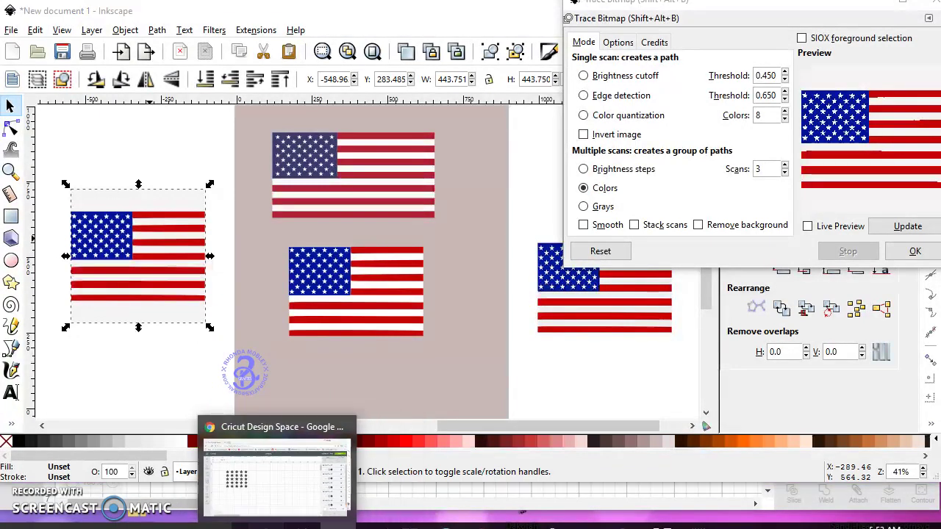
{"action": "left_click", "coordinate": [267, 523]}
{"action": "right_click", "coordinate": [370, 278]}
Dismiss the canvas menu without pasting, select the bottom star row, and return to Inkscape.
{"action": "left_click", "coordinate": [321, 266]}
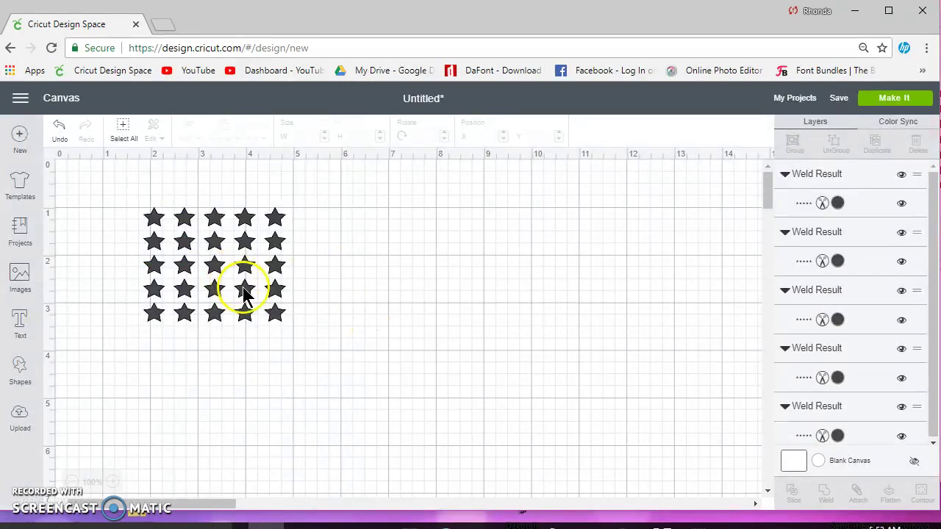
{"action": "left_click", "coordinate": [274, 313]}
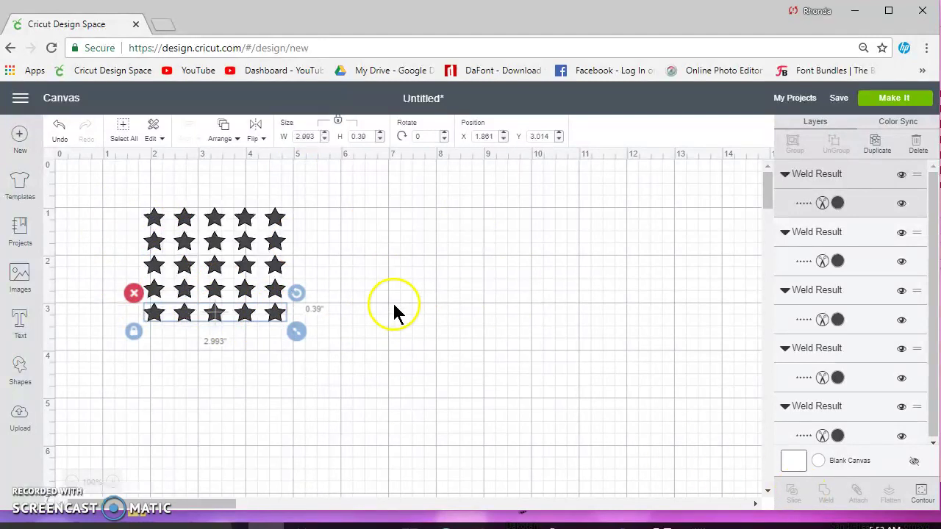
{"action": "mouse_move", "coordinate": [374, 524]}
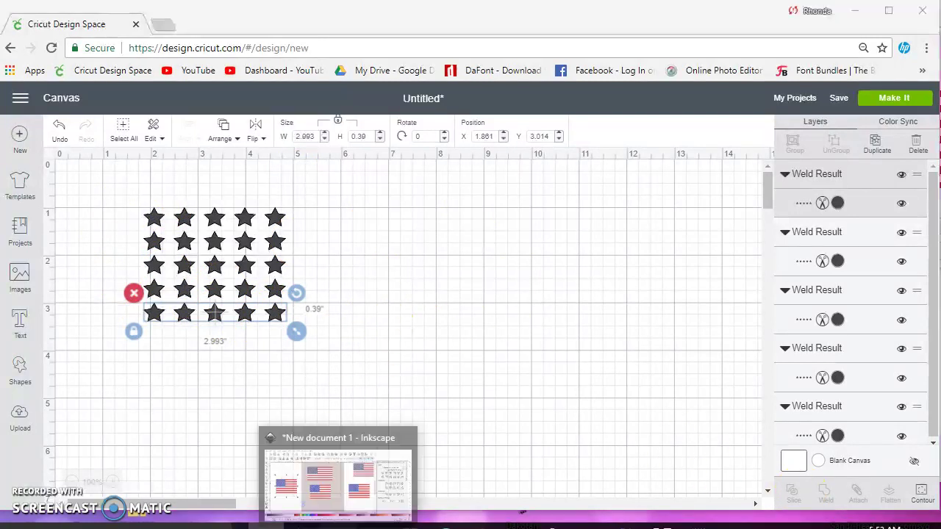
{"action": "left_click", "coordinate": [378, 478]}
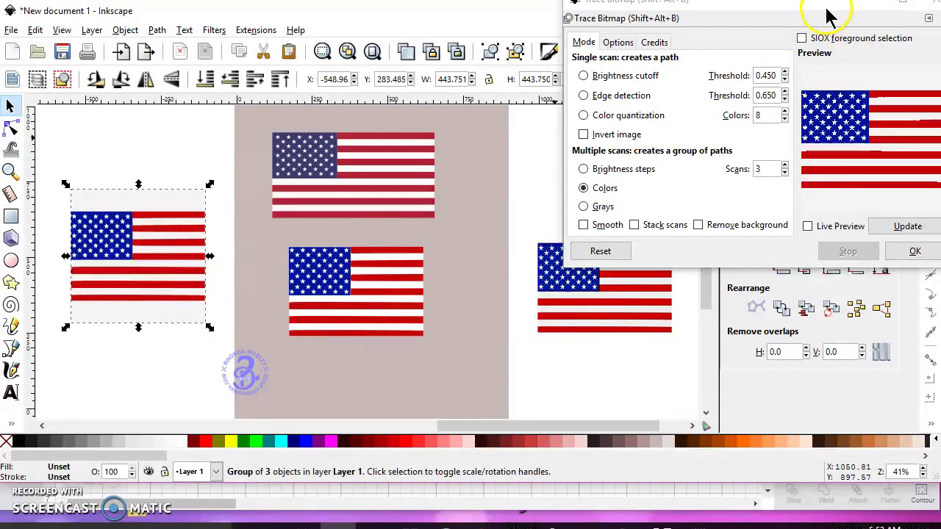
Close the Trace Bitmap window and delete the traced flag group left of the page.
{"action": "left_click_drag", "start_coordinate": [828, 15], "coordinate": [806, 27]}
{"action": "left_click", "coordinate": [909, 21]}
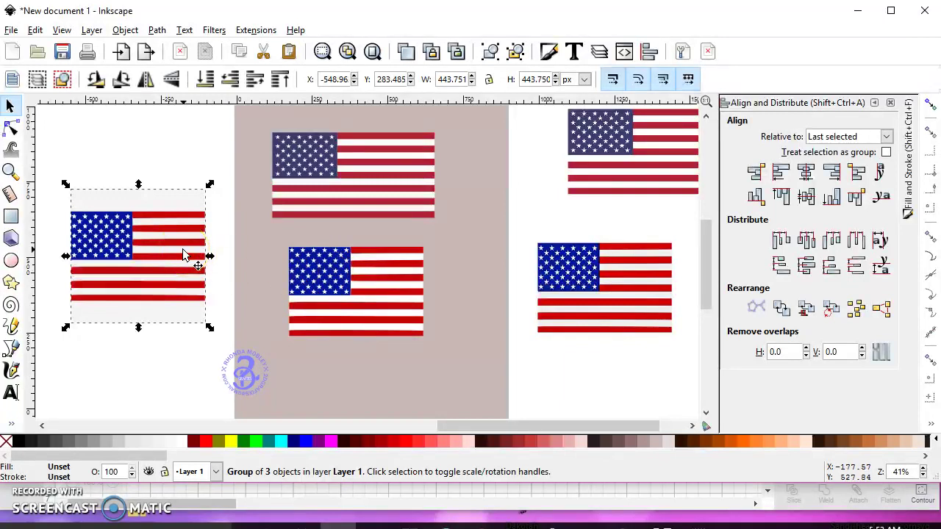
{"action": "key", "text": "Delete"}
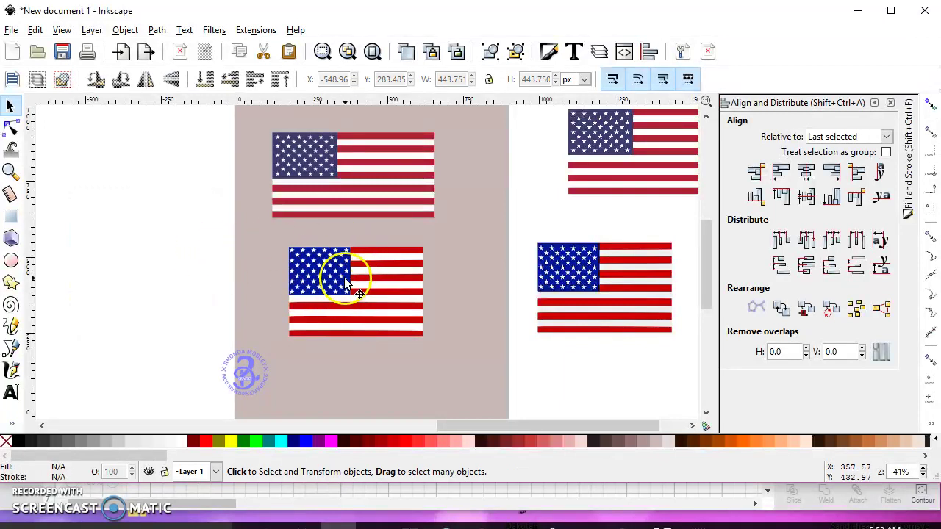